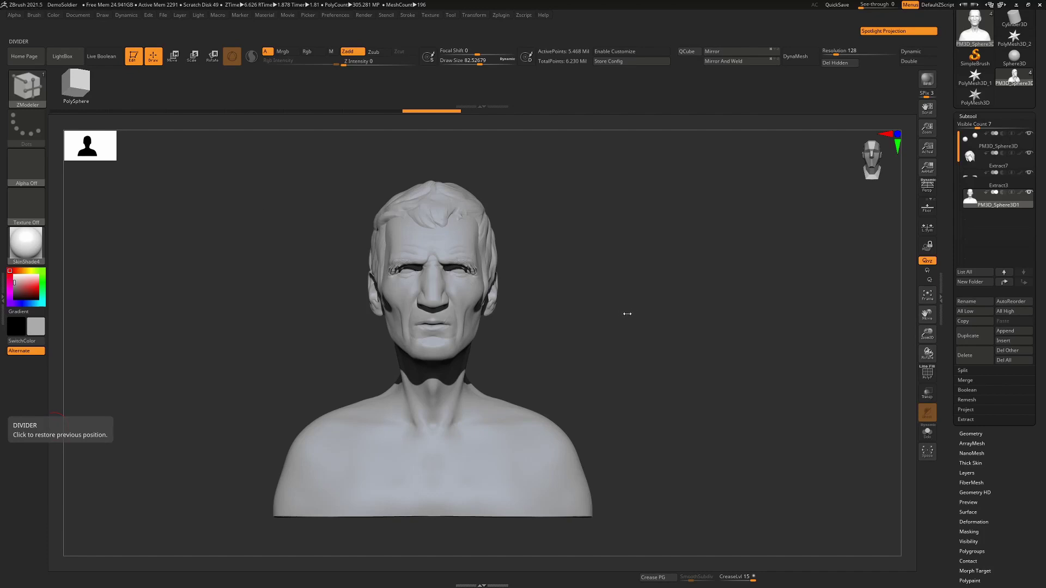
# Step: Duplicate the bust subtool PM3D_Sphere3D1 and hide every subtool except the copy
pyautogui.moveTo(638, 319); pyautogui.dragTo(685, 351)
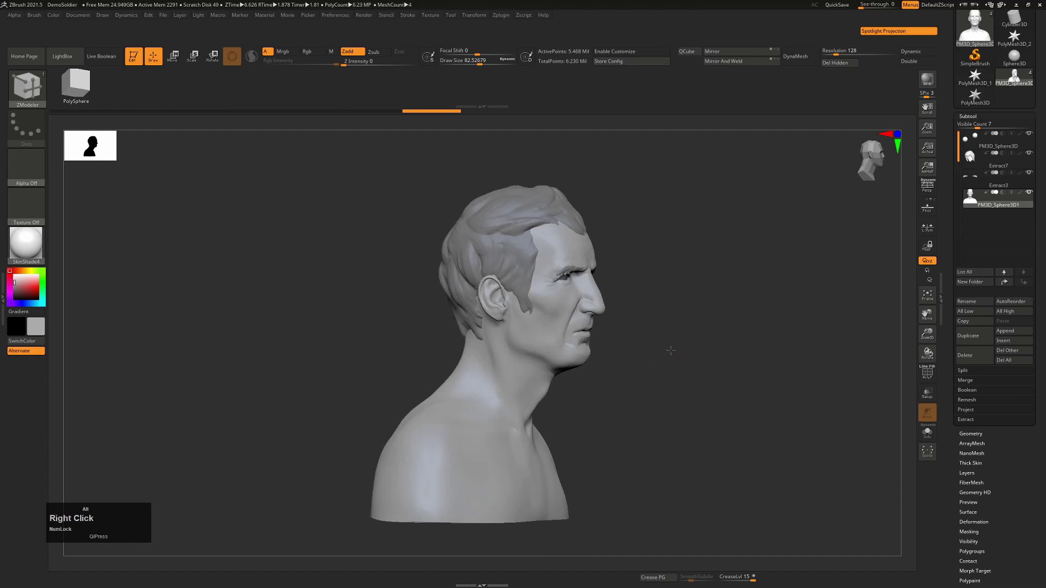
pyautogui.keyDown('alt'); pyautogui.moveTo(670, 350); pyautogui.dragTo(653, 385, button='right'); pyautogui.keyUp('alt')
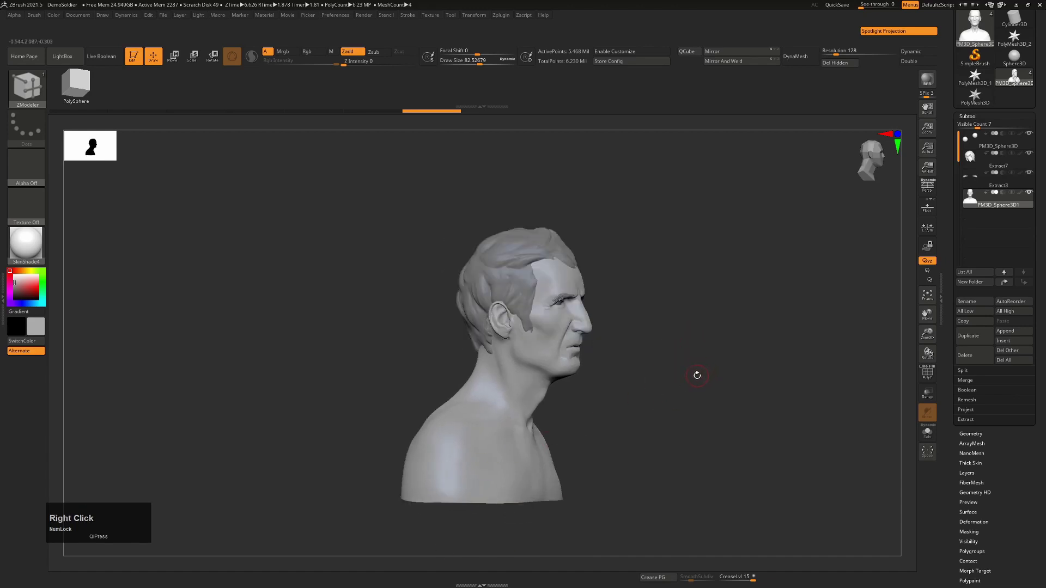
pyautogui.moveTo(719, 361); pyautogui.dragTo(692, 359)
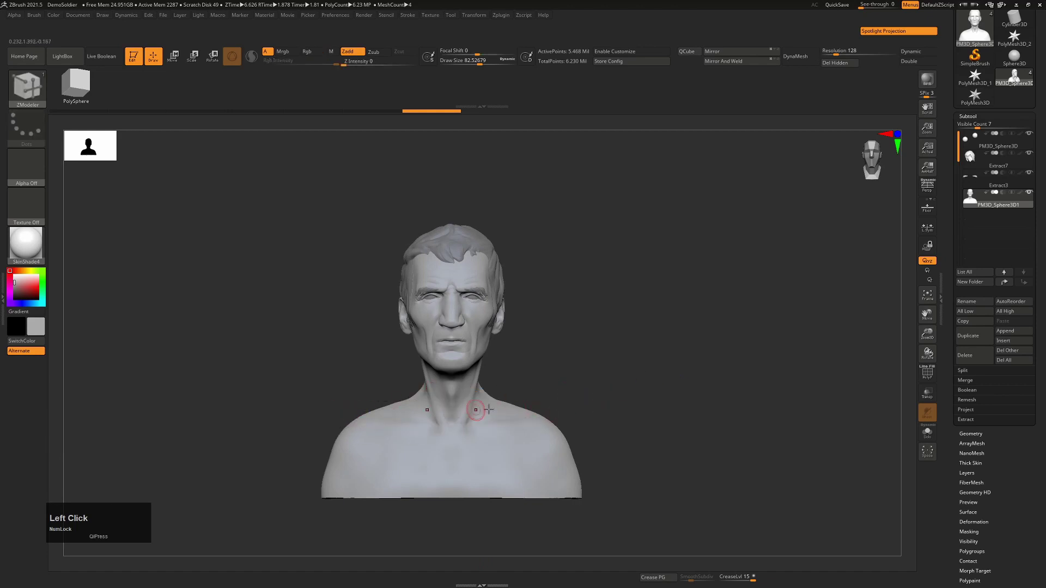
pyautogui.keyDown('alt'); pyautogui.moveTo(556, 395); pyautogui.dragTo(572, 406, button='right'); pyautogui.keyUp('alt')
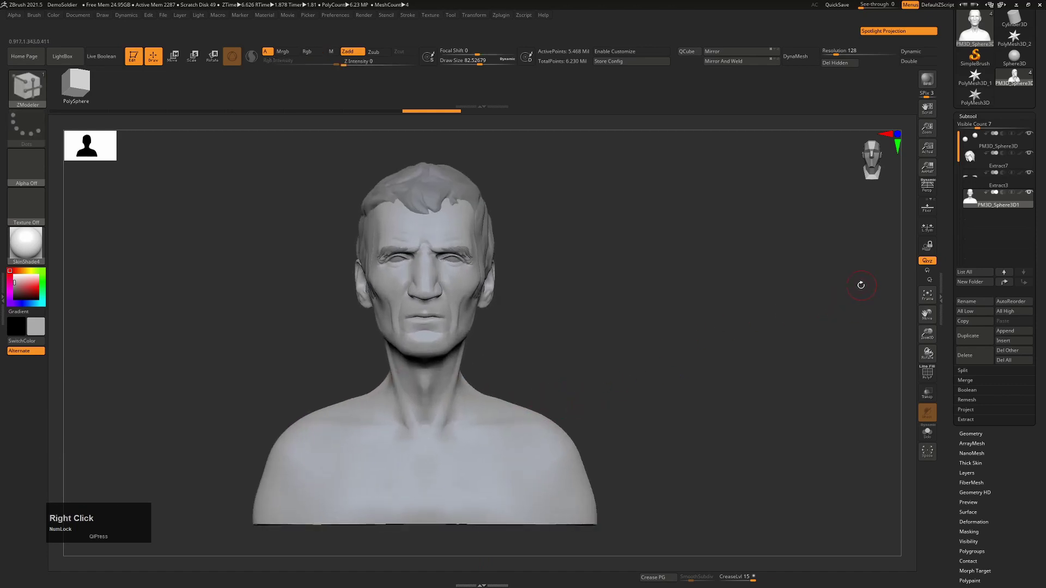
pyautogui.keyDown('alt'); pyautogui.moveTo(652, 392); pyautogui.dragTo(676, 331, button='right'); pyautogui.keyUp('alt')
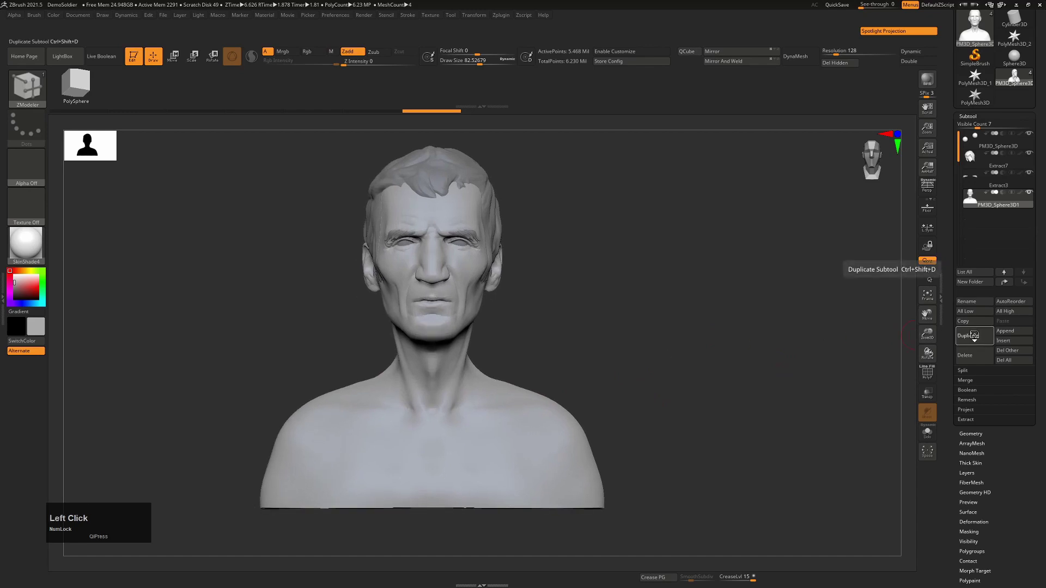
pyautogui.click(974, 336)
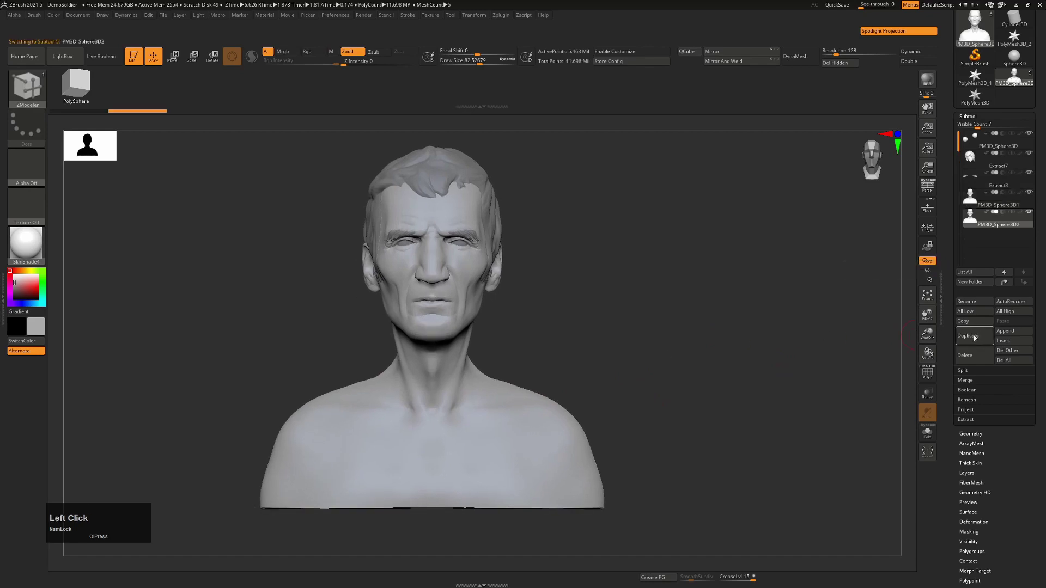
pyautogui.moveTo(1031, 213)
pyautogui.press('shift')
pyautogui.keyDown('shift'); pyautogui.click(1029, 213); pyautogui.keyUp('shift')
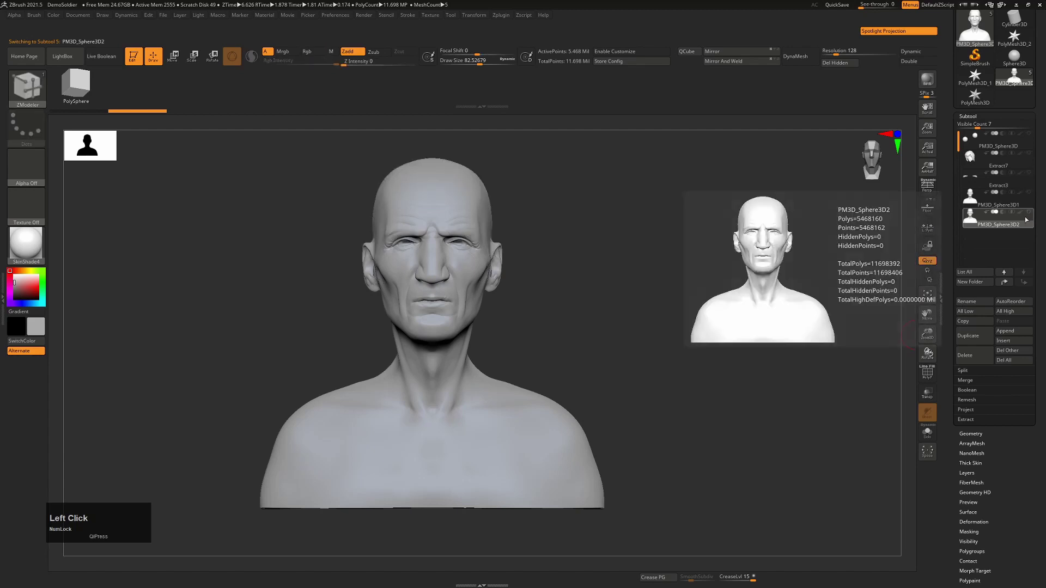
# Step: Switch the duplicated bust to subdivision level 3, then delete its higher and lower subdivision levels
pyautogui.keyDown('ctrl'); pyautogui.moveTo(695, 325); pyautogui.dragTo(697, 331, button='right'); pyautogui.keyUp('ctrl')
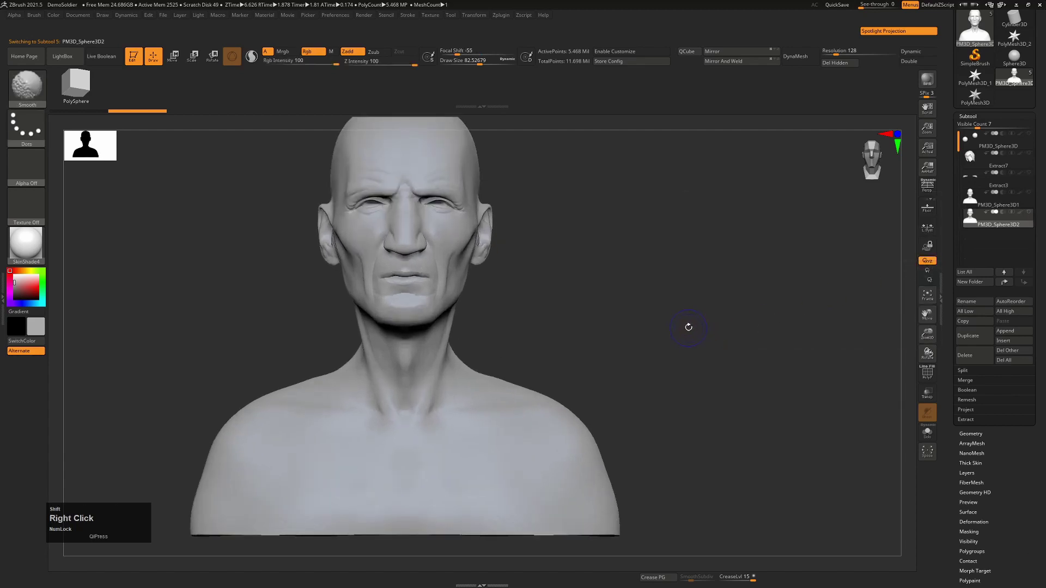
pyautogui.click(980, 433)
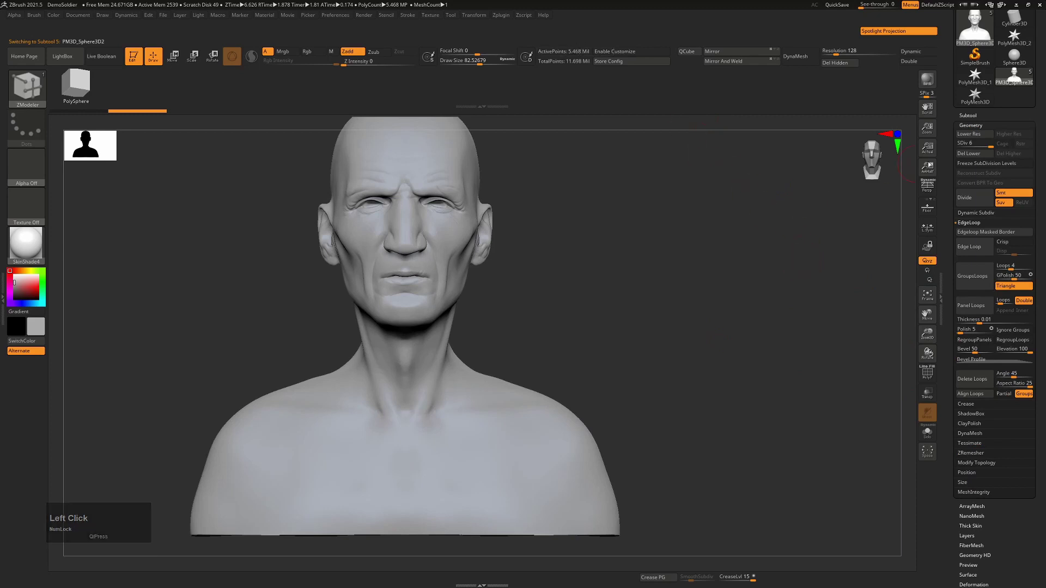
pyautogui.moveTo(979, 144); pyautogui.dragTo(969, 143)
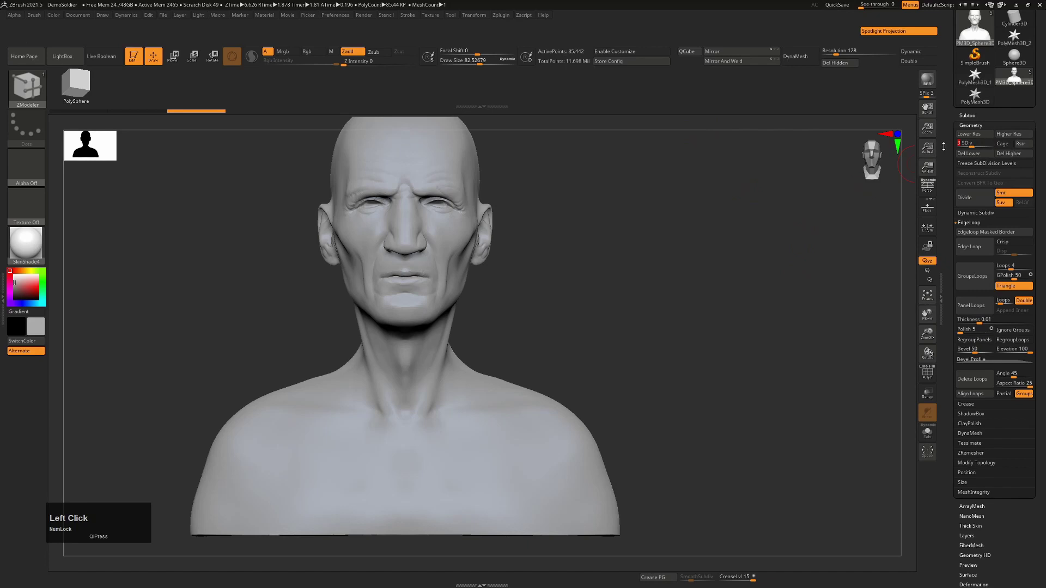
pyautogui.hotkey('shift', 'f')
pyautogui.hotkey('shift', 'f')
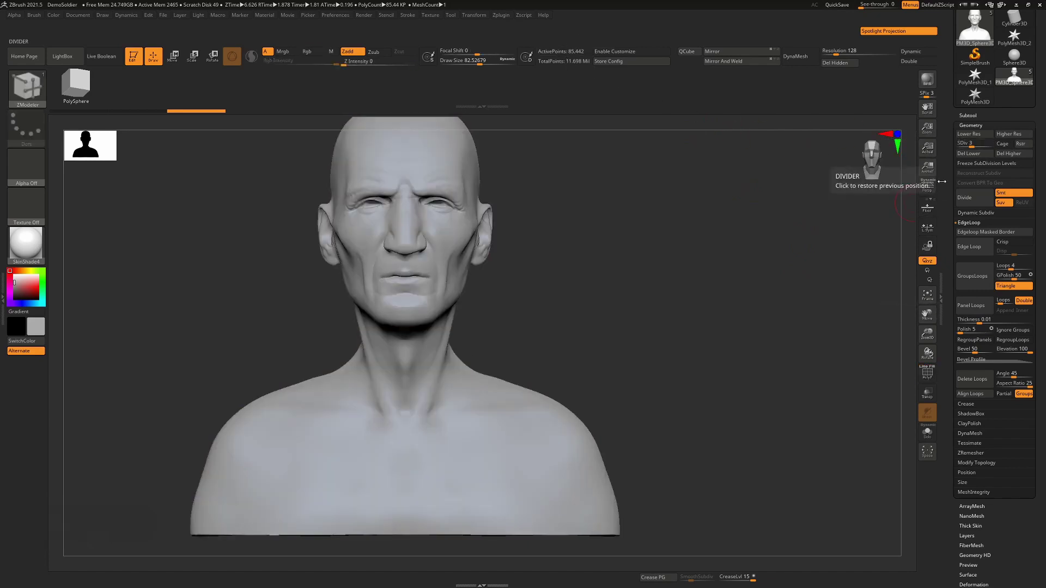
pyautogui.click(1013, 154)
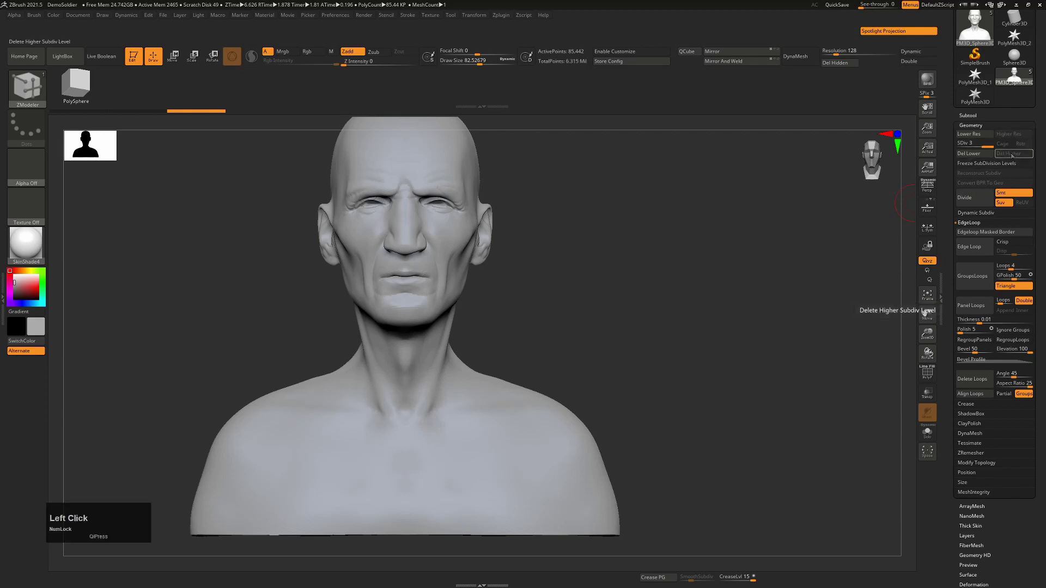
pyautogui.click(969, 154)
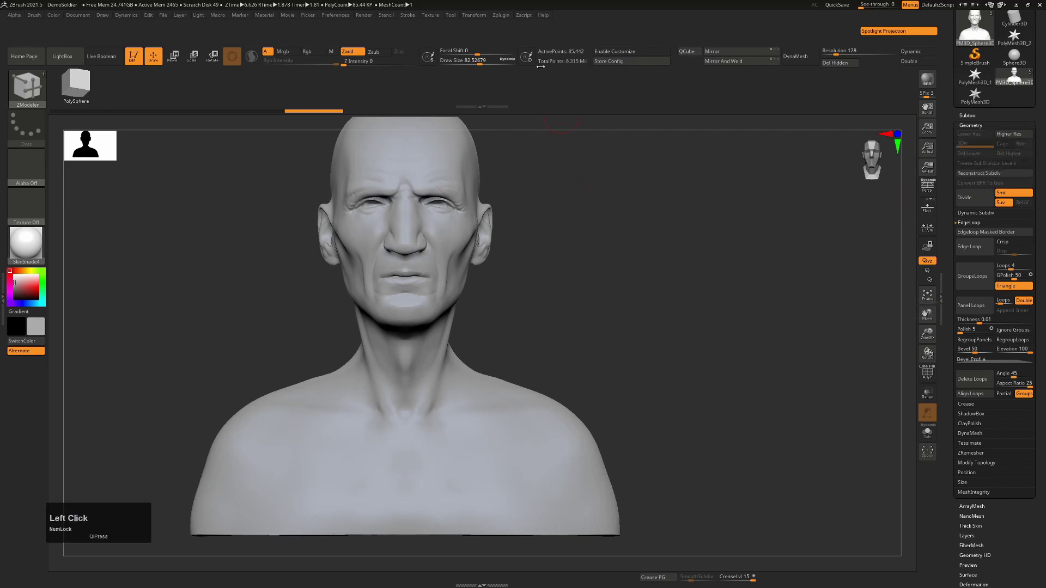
# Step: Paint a symmetrical mask across the upper chest with the MaskPen brush and FreeHand stroke
pyautogui.moveTo(629, 271); pyautogui.dragTo(670, 296, button='right')
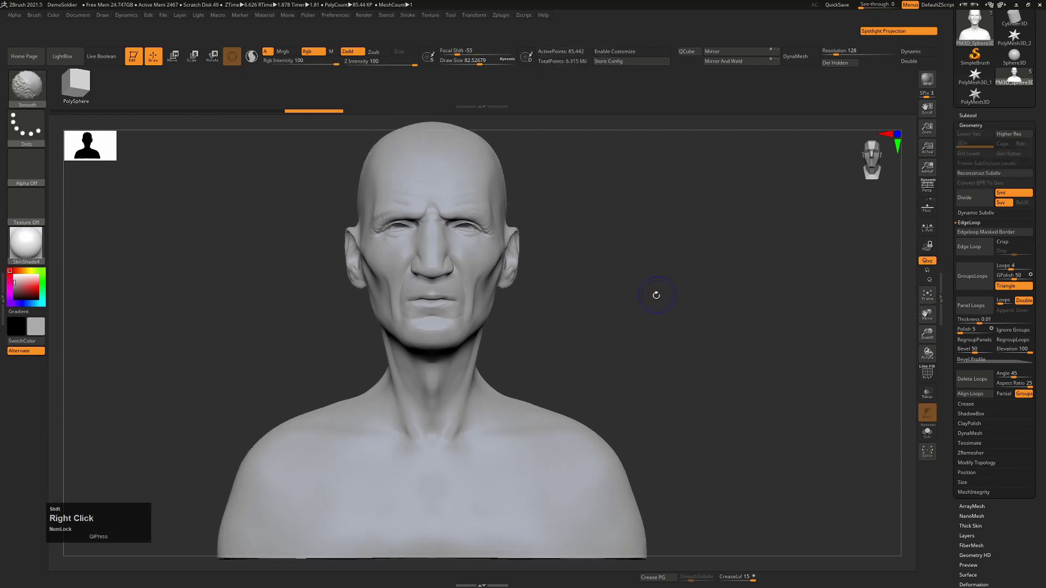
pyautogui.hotkey('shift', 'f')
pyautogui.hotkey('shift', 'f')
pyautogui.press('ctrl')
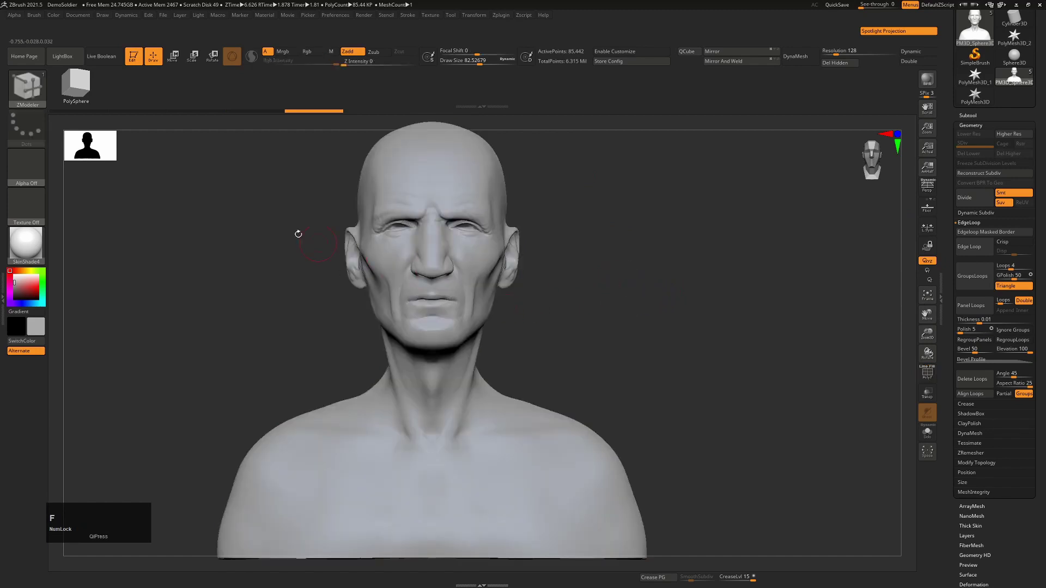
pyautogui.click(30, 125)
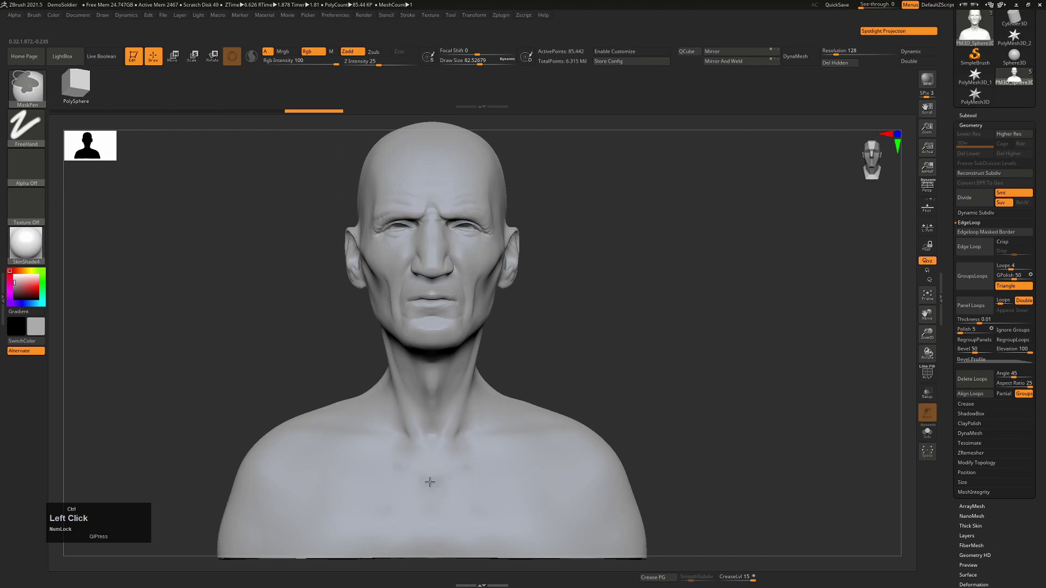
pyautogui.moveTo(430, 482)
pyautogui.keyDown('ctrl'); pyautogui.mouseDown()
pyautogui.moveTo(474, 446)
pyautogui.moveTo(381, 463)
pyautogui.moveTo(496, 476)
pyautogui.mouseUp(); pyautogui.keyUp('ctrl')
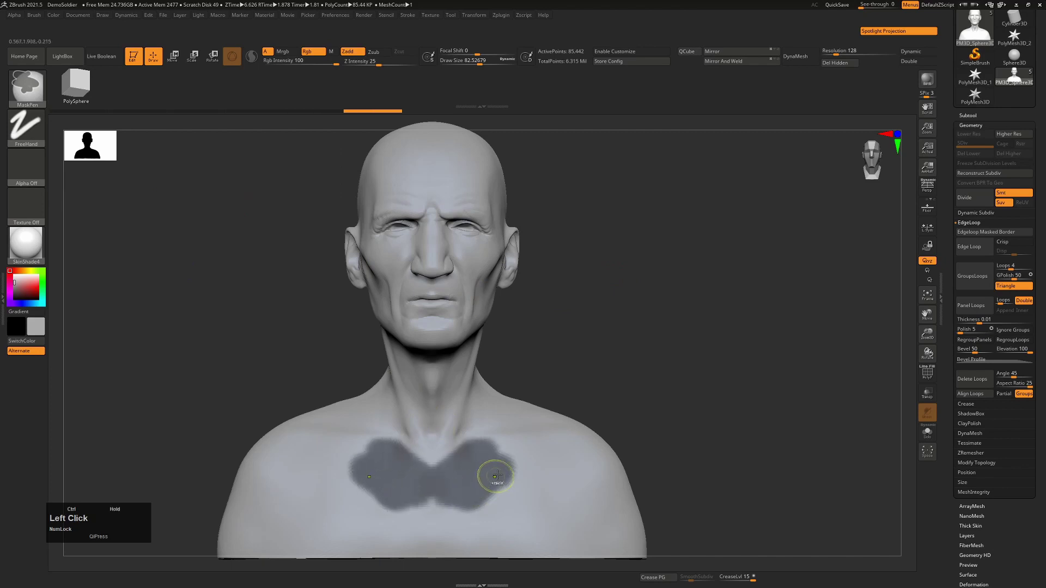
pyautogui.press('x')
pyautogui.press('x')
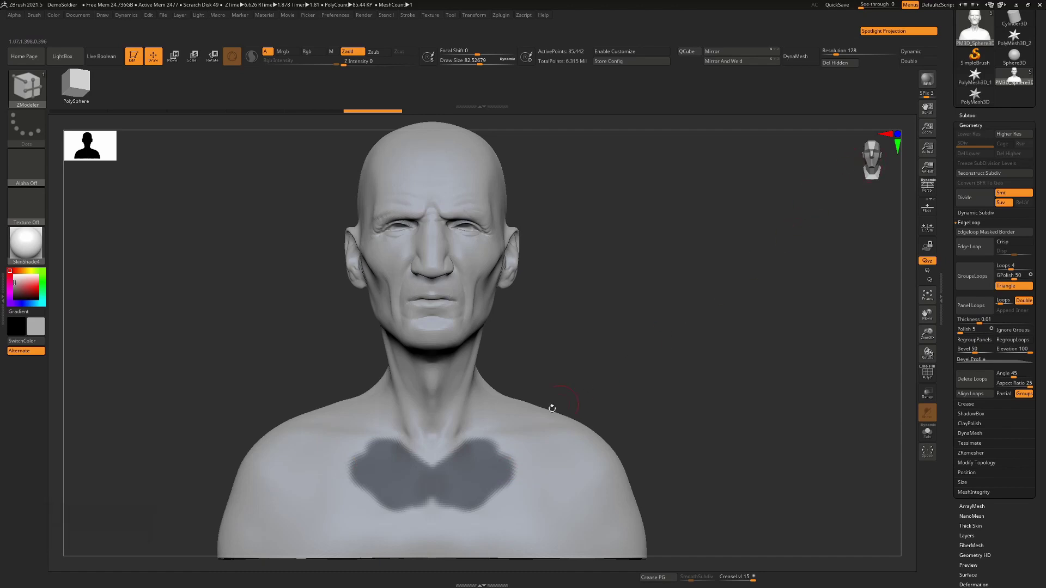
pyautogui.press('ctrl')
pyautogui.moveTo(427, 484)
pyautogui.keyDown('ctrl'); pyautogui.mouseDown()
pyautogui.moveTo(498, 463)
pyautogui.moveTo(518, 490)
pyautogui.moveTo(545, 490)
pyautogui.moveTo(546, 474)
pyautogui.mouseUp(); pyautogui.keyUp('ctrl')
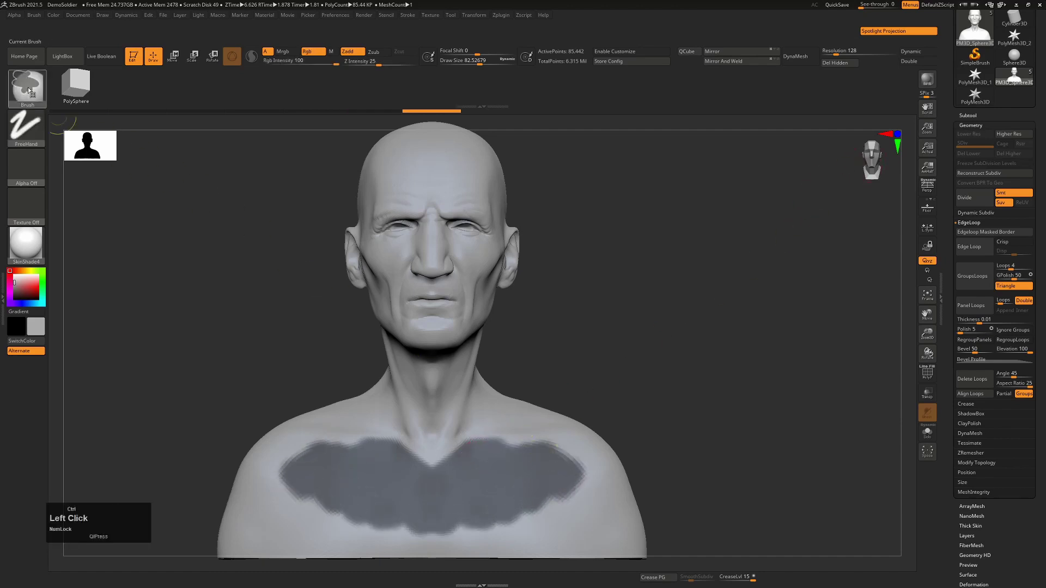
# Step: Use the Lasso mask stroke to mask the whole torso and shoulders below a V-shaped neckline
pyautogui.moveTo(29, 89)
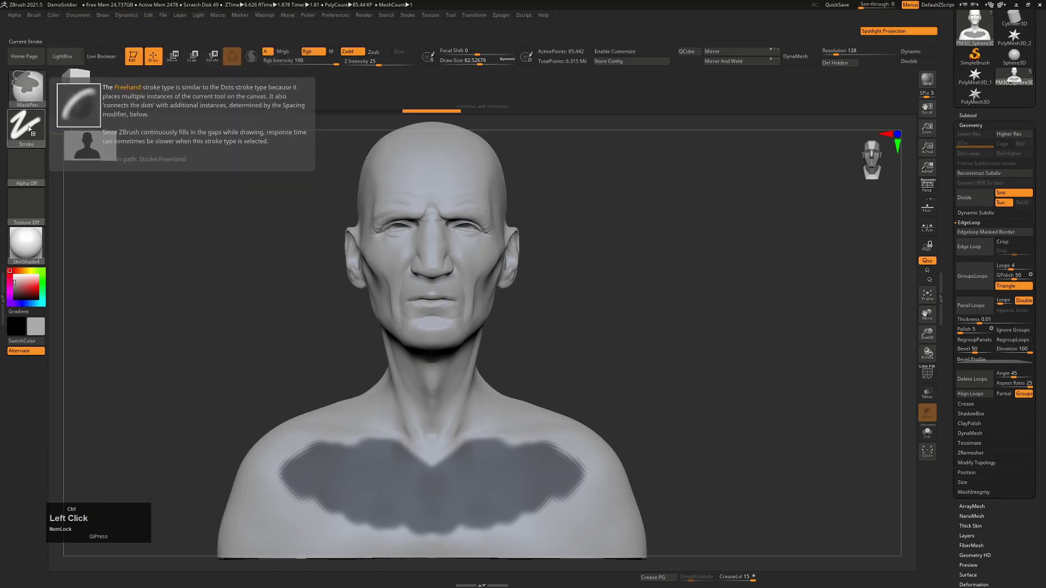
pyautogui.click(29, 128)
pyautogui.click(155, 154)
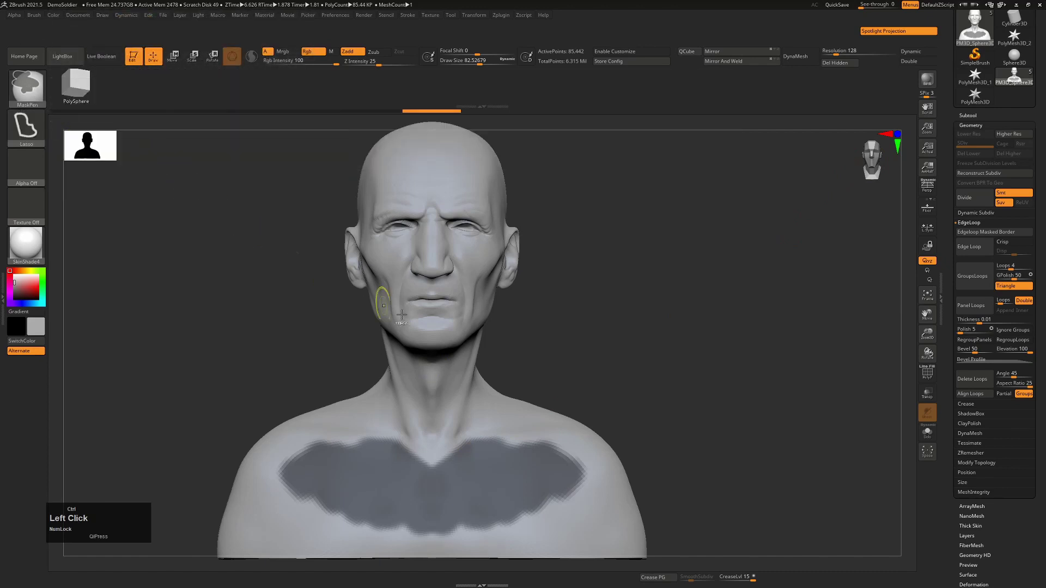
pyautogui.moveTo(502, 369)
pyautogui.keyDown('ctrl'); pyautogui.mouseDown()
pyautogui.moveTo(420, 460)
pyautogui.moveTo(428, 563)
pyautogui.moveTo(578, 570)
pyautogui.moveTo(783, 381)
pyautogui.mouseUp(); pyautogui.keyUp('ctrl')
pyautogui.press('b')
pyautogui.press('z')
pyautogui.press('m')
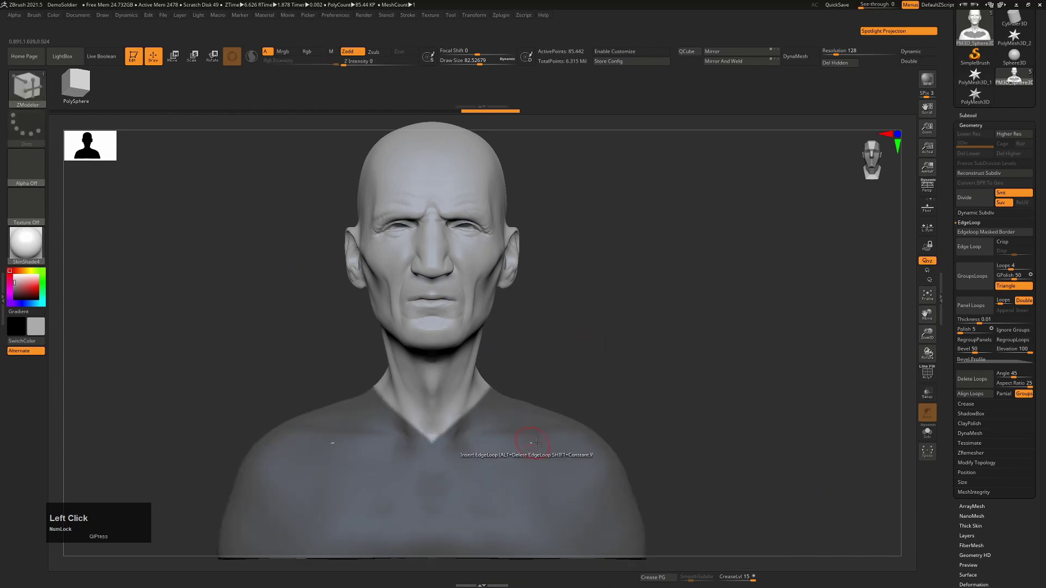
# Step: Switch the mask stroke to FreeHand and extend the mask over the V-shaped gap at the back of the neck
pyautogui.moveTo(558, 374)
pyautogui.mouseDown()
pyautogui.moveTo(523, 381)
pyautogui.moveTo(667, 355)
pyautogui.moveTo(639, 349)
pyautogui.moveTo(763, 308)
pyautogui.moveTo(677, 369)
pyautogui.mouseUp()
pyautogui.press('ctrl')
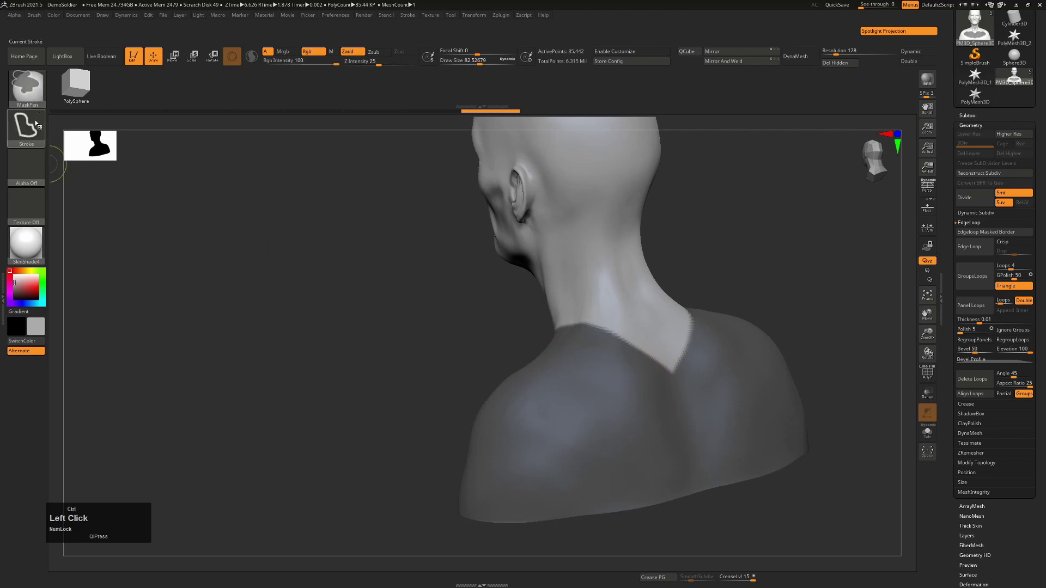
pyautogui.click(31, 126)
pyautogui.click(155, 134)
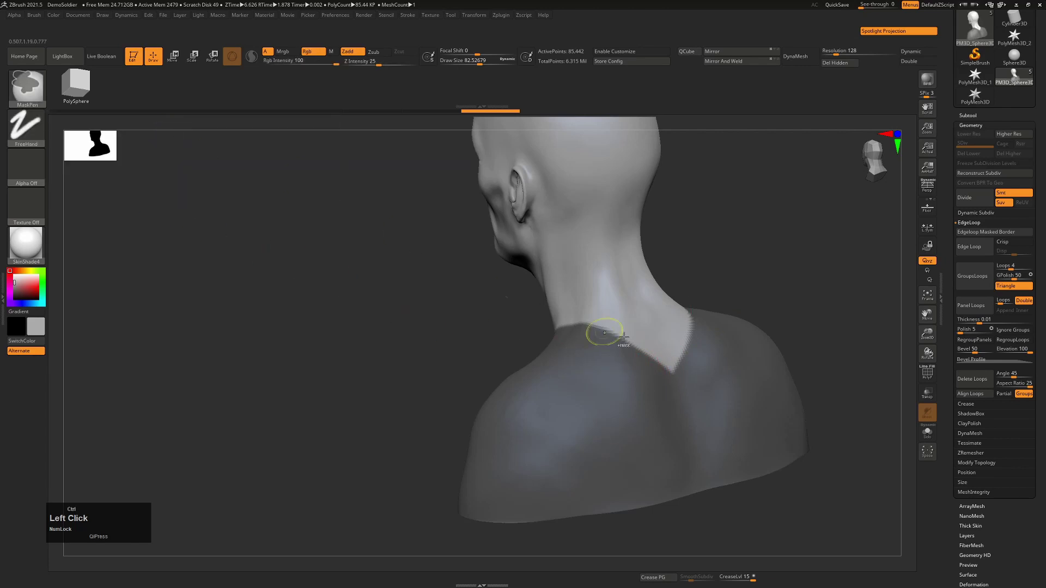
pyautogui.moveTo(649, 373)
pyautogui.keyDown('ctrl'); pyautogui.mouseDown()
pyautogui.moveTo(609, 354)
pyautogui.moveTo(608, 344)
pyautogui.moveTo(639, 335)
pyautogui.moveTo(626, 327)
pyautogui.mouseUp(); pyautogui.keyUp('ctrl')
# Step: Erase the mask around the base of the neck at the front to form a rounded neckline
pyautogui.moveTo(718, 262); pyautogui.dragTo(849, 261)
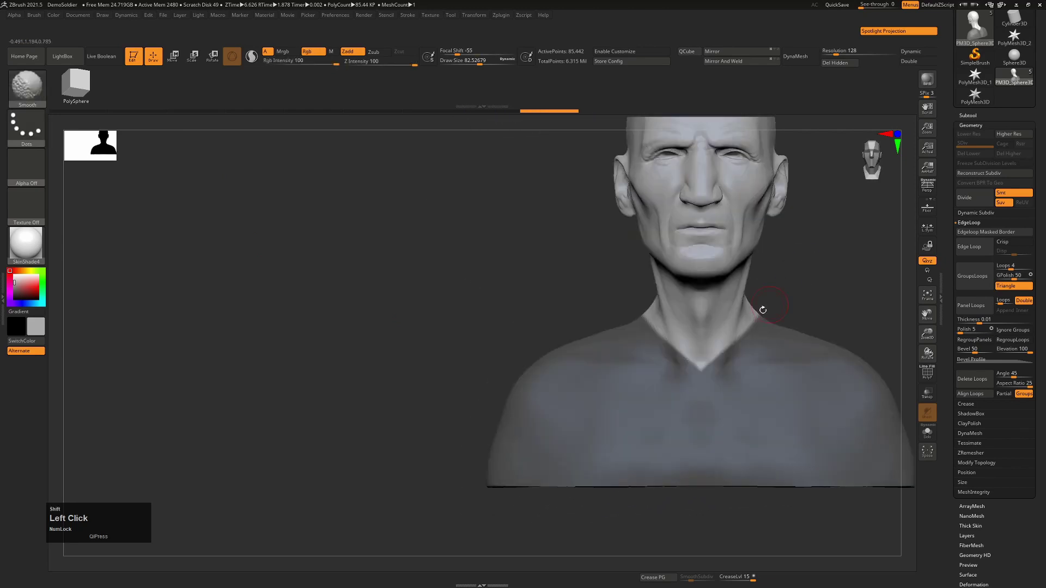
pyautogui.moveTo(715, 355)
pyautogui.keyDown('ctrl'); pyautogui.keyDown('alt'); pyautogui.mouseDown()
pyautogui.moveTo(699, 368)
pyautogui.moveTo(716, 363)
pyautogui.moveTo(752, 311)
pyautogui.mouseUp(); pyautogui.keyUp('alt'); pyautogui.keyUp('ctrl')
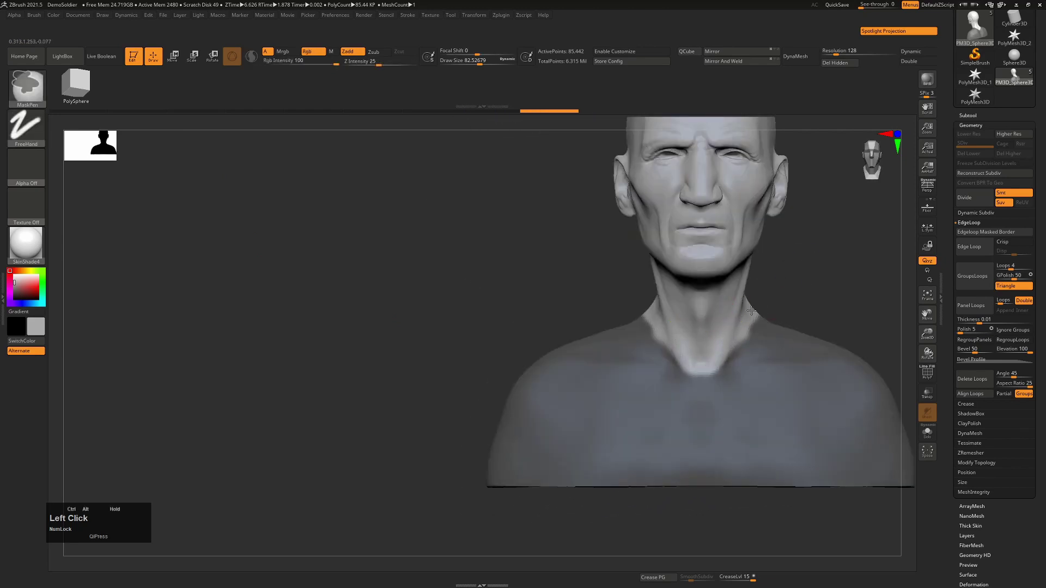
pyautogui.moveTo(774, 294)
pyautogui.keyDown('ctrl'); pyautogui.keyDown('alt'); pyautogui.mouseDown(button='right')
pyautogui.moveTo(797, 277)
pyautogui.moveTo(617, 306)
pyautogui.mouseUp(button='right'); pyautogui.keyUp('alt'); pyautogui.keyUp('ctrl')
pyautogui.moveTo(555, 370)
pyautogui.keyDown('ctrl'); pyautogui.keyDown('alt'); pyautogui.mouseDown()
pyautogui.moveTo(543, 388)
pyautogui.moveTo(582, 343)
pyautogui.moveTo(523, 402)
pyautogui.mouseUp(); pyautogui.keyUp('alt'); pyautogui.keyUp('ctrl')
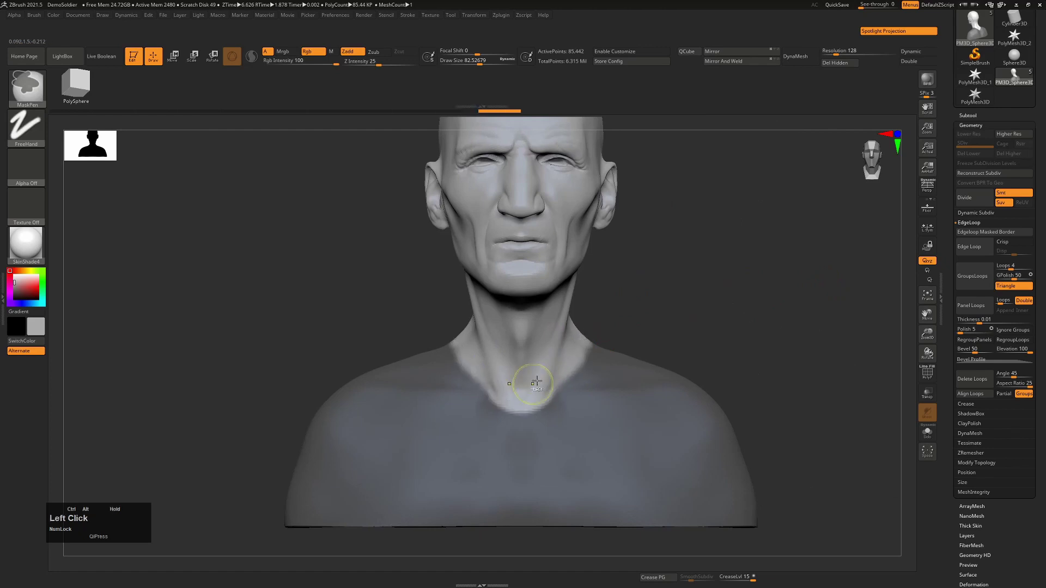
# Step: Clear the mask from the underside and a thin strip along the bottom edge of the bust
pyautogui.moveTo(780, 305); pyautogui.dragTo(678, 325)
pyautogui.keyDown('shift'); pyautogui.moveTo(735, 297); pyautogui.dragTo(759, 272); pyautogui.keyUp('shift')
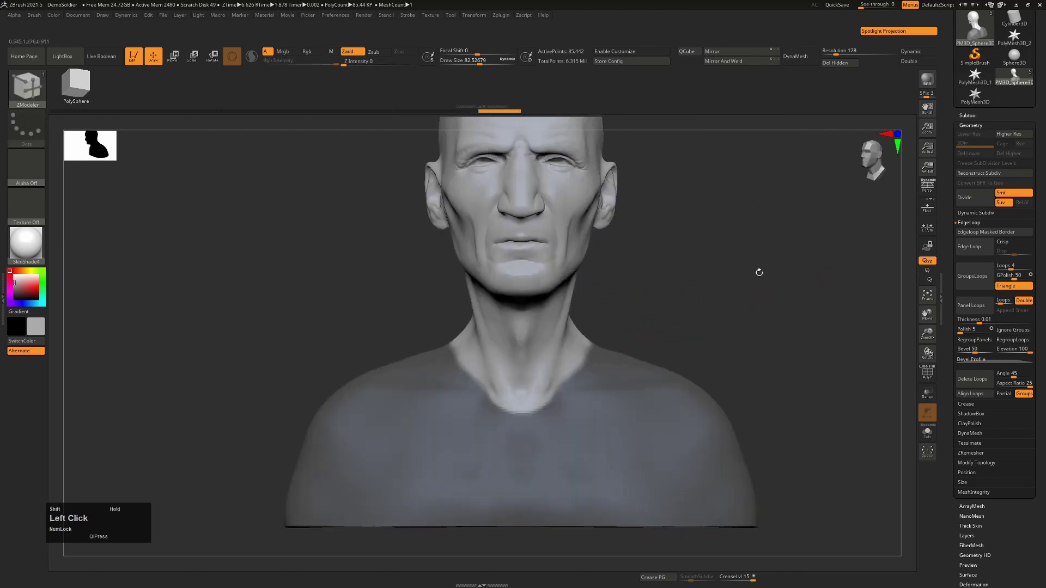
pyautogui.keyDown('alt'); pyautogui.moveTo(737, 317); pyautogui.dragTo(708, 252, button='right'); pyautogui.keyUp('alt')
pyautogui.moveTo(773, 349); pyautogui.dragTo(771, 291)
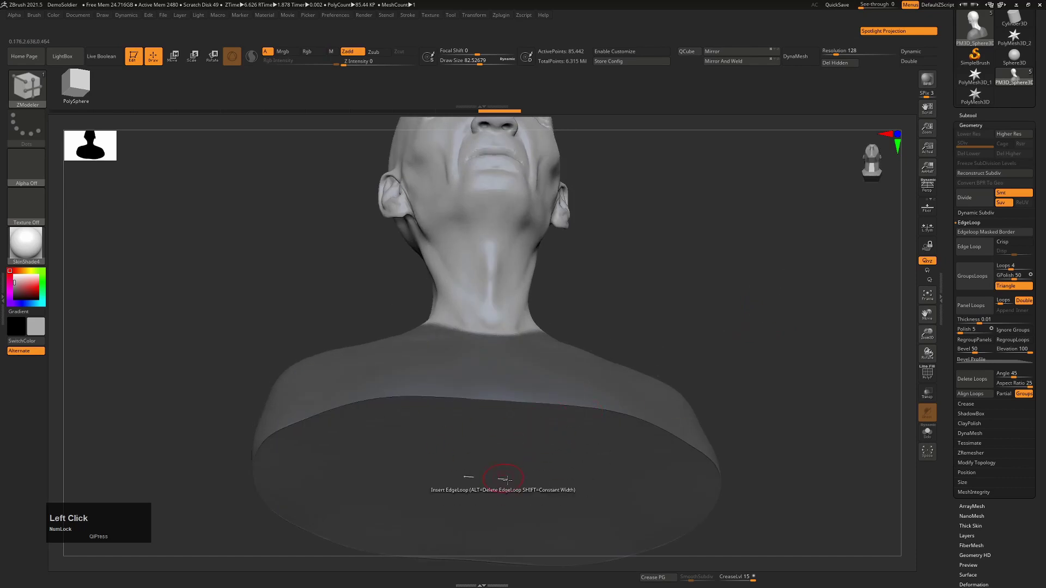
pyautogui.keyDown('shift'); pyautogui.moveTo(780, 327); pyautogui.dragTo(689, 397); pyautogui.keyUp('shift')
pyautogui.keyDown('ctrl'); pyautogui.moveTo(690, 397); pyautogui.dragTo(676, 396, button='right'); pyautogui.keyUp('ctrl')
pyautogui.moveTo(792, 469)
pyautogui.keyDown('ctrl'); pyautogui.mouseDown()
pyautogui.moveTo(663, 477)
pyautogui.moveTo(355, 453)
pyautogui.moveTo(331, 414)
pyautogui.mouseUp(); pyautogui.keyUp('ctrl')
pyautogui.press('b')
pyautogui.press('z')
pyautogui.press('m')
pyautogui.keyDown('alt'); pyautogui.moveTo(636, 422); pyautogui.dragTo(489, 400, button='right'); pyautogui.keyUp('alt')
pyautogui.moveTo(675, 409)
pyautogui.mouseDown()
pyautogui.moveTo(686, 350)
pyautogui.moveTo(696, 387)
pyautogui.moveTo(673, 397)
pyautogui.mouseUp()
pyautogui.keyDown('alt'); pyautogui.moveTo(553, 334); pyautogui.dragTo(549, 355, button='right'); pyautogui.keyUp('alt')
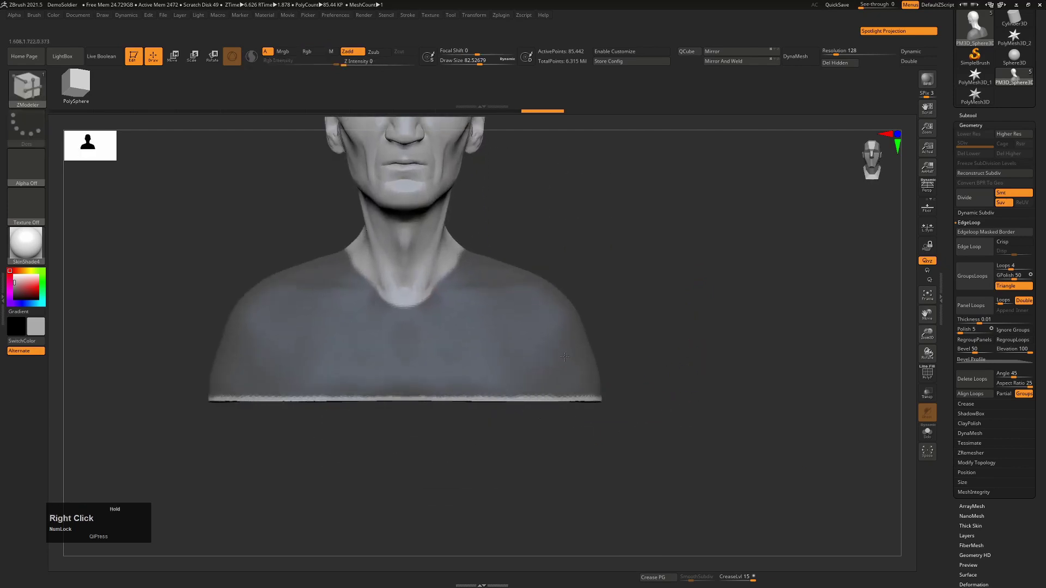
# Step: Turn on the polyframe display and turn the masked shirt area into its own polygroup
pyautogui.hotkey('shift', 'f')
pyautogui.keyDown('alt'); pyautogui.moveTo(572, 295); pyautogui.dragTo(605, 359, button='right'); pyautogui.keyUp('alt')
pyautogui.press('ctrl')
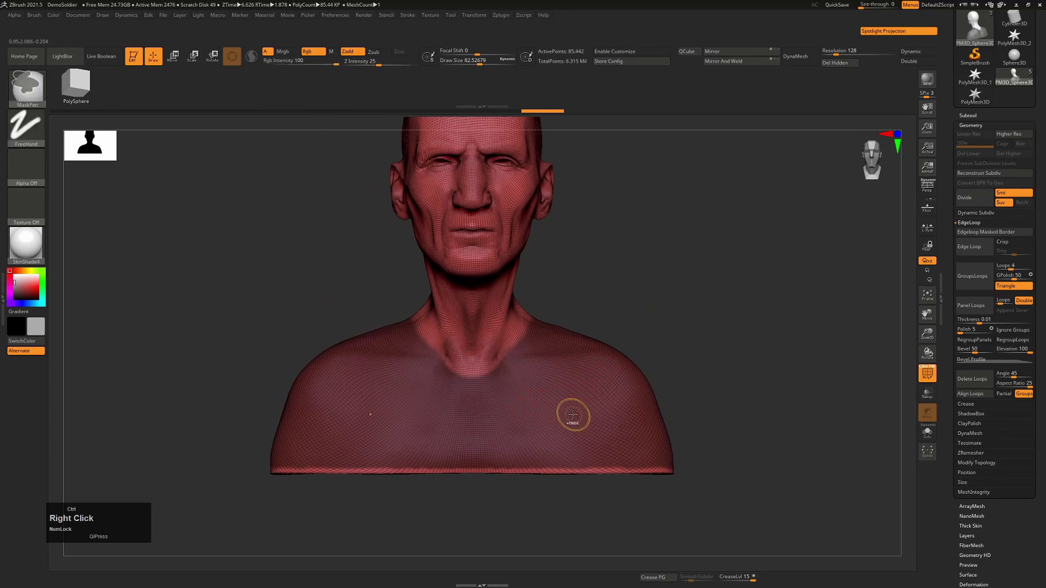
pyautogui.hotkey('ctrl', 'w')
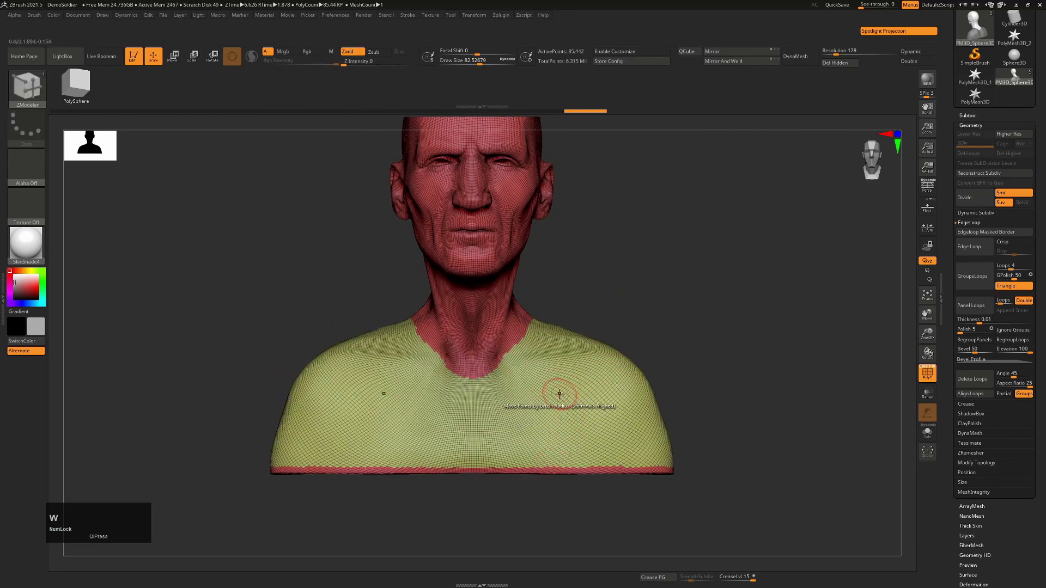
# Step: Isolate the shirt polygroup by hiding the head, neck and bottom rim, and collapse the EdgeLoop settings
pyautogui.hotkey('ctrl', 'shift')
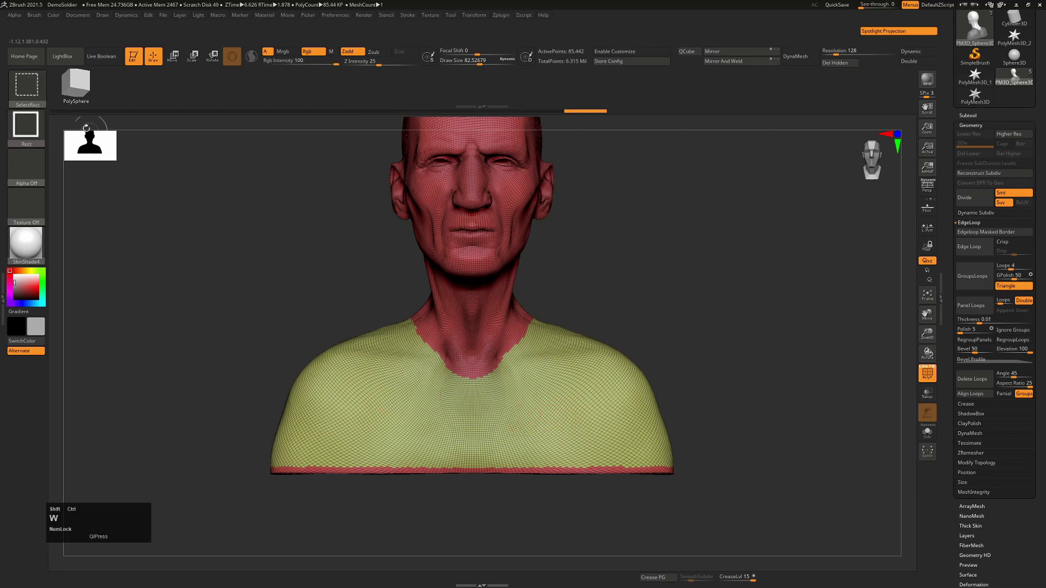
pyautogui.keyDown('ctrl'); pyautogui.keyDown('shift'); pyautogui.click(579, 392); pyautogui.keyUp('shift'); pyautogui.keyUp('ctrl')
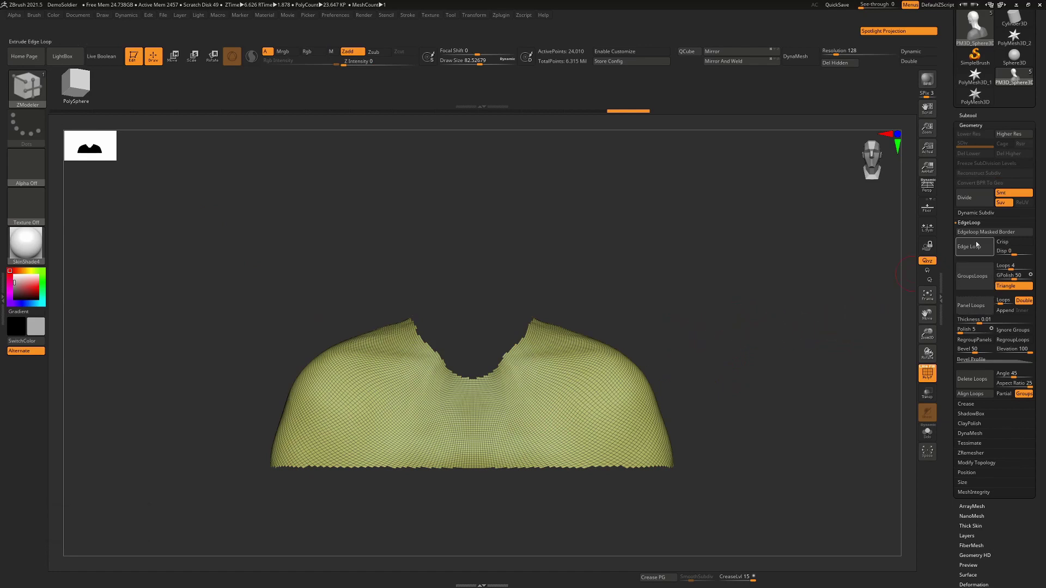
pyautogui.click(968, 223)
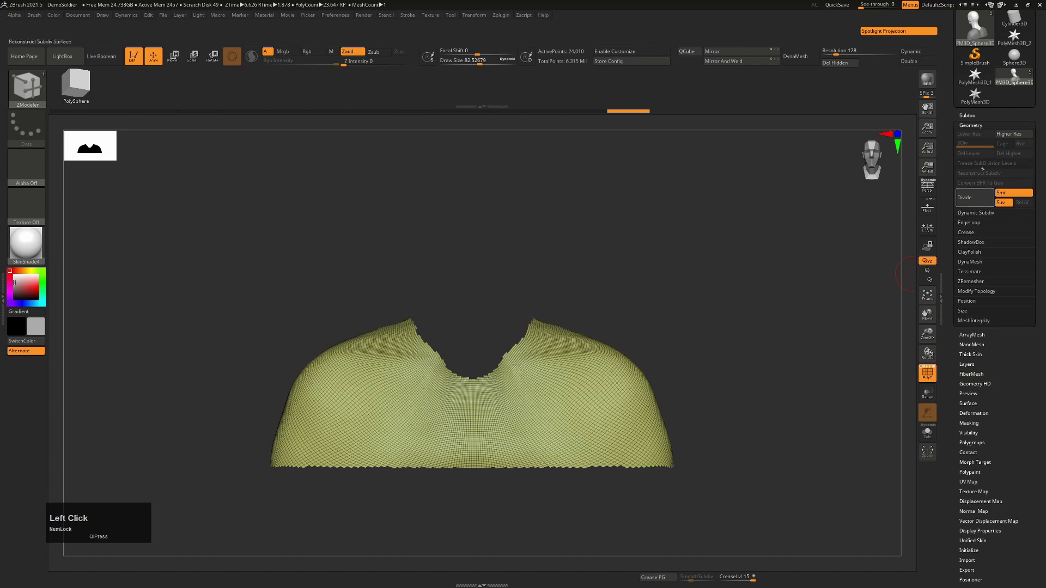
# Step: Delete the hidden geometry so that only the isolated shirt area is left in the mesh
pyautogui.click(976, 291)
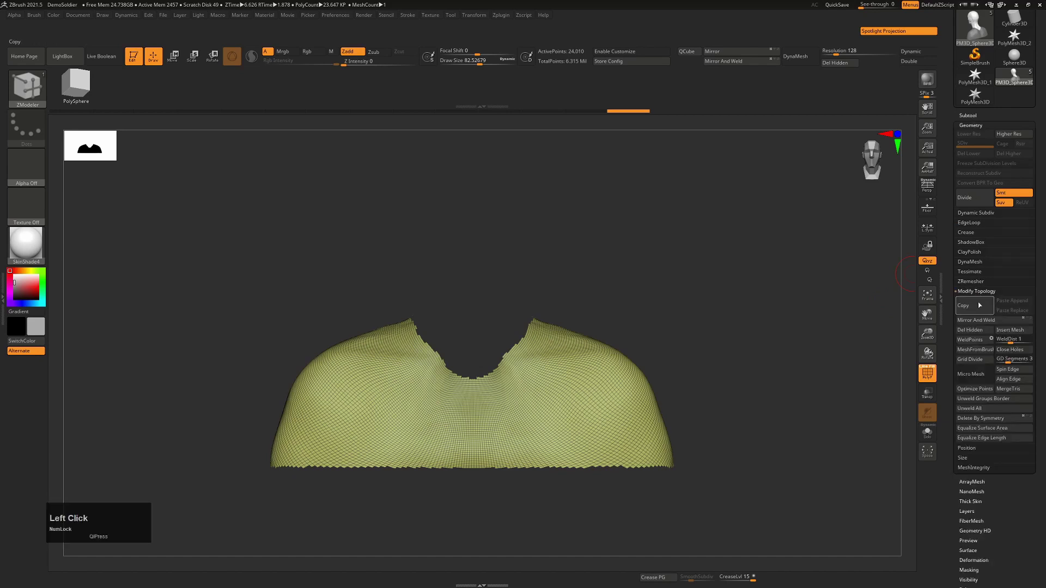
pyautogui.click(976, 333)
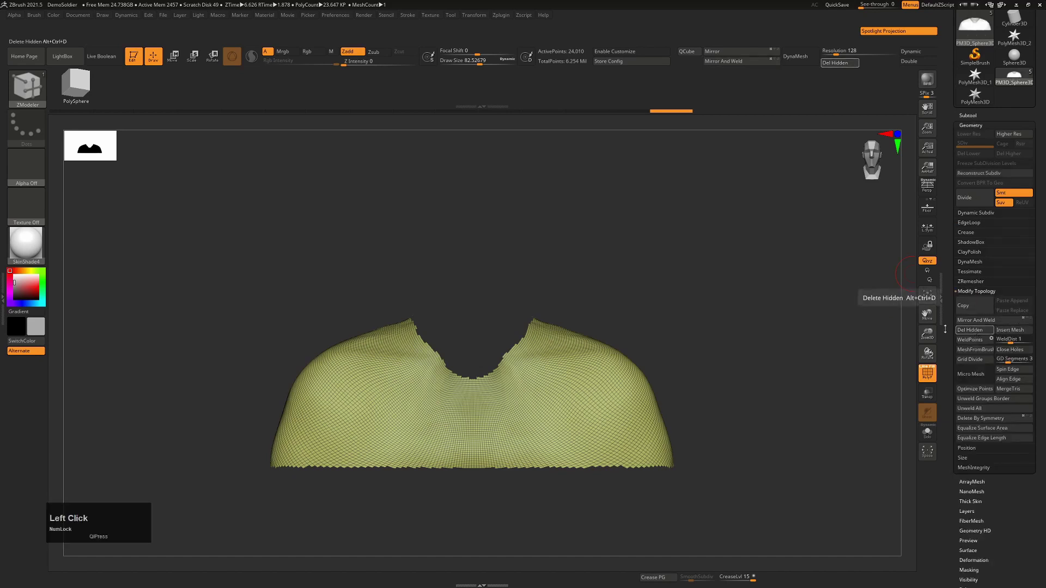
pyautogui.moveTo(777, 324); pyautogui.dragTo(651, 358)
pyautogui.keyDown('alt'); pyautogui.moveTo(606, 339); pyautogui.dragTo(490, 345, button='right'); pyautogui.keyUp('alt')
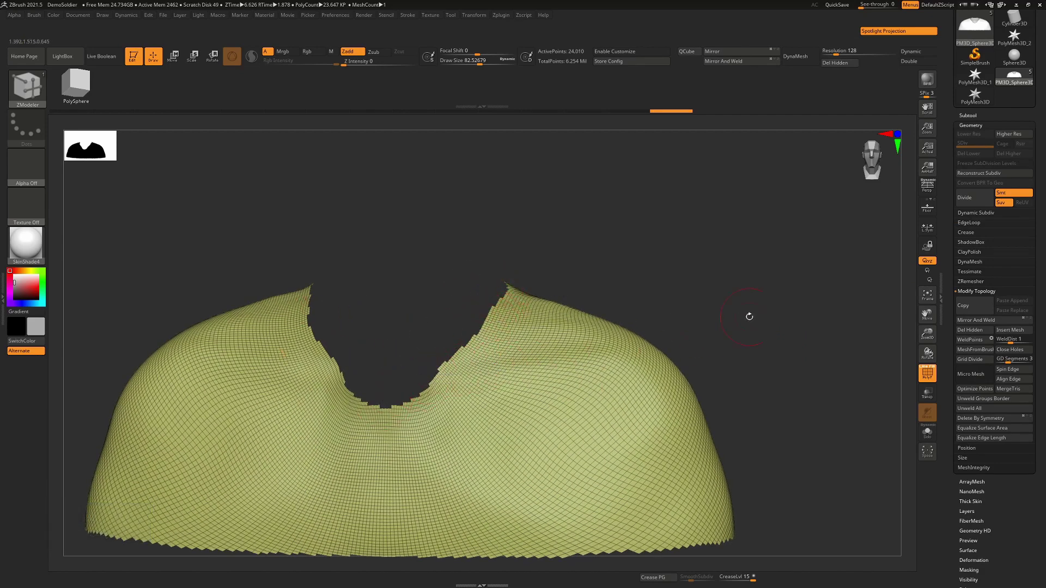
# Step: Undo a trial ZRemesher pass and smooth the shirt's jagged borders by running GroupsLoops with 4 loops and GPolish 50
pyautogui.click(971, 281)
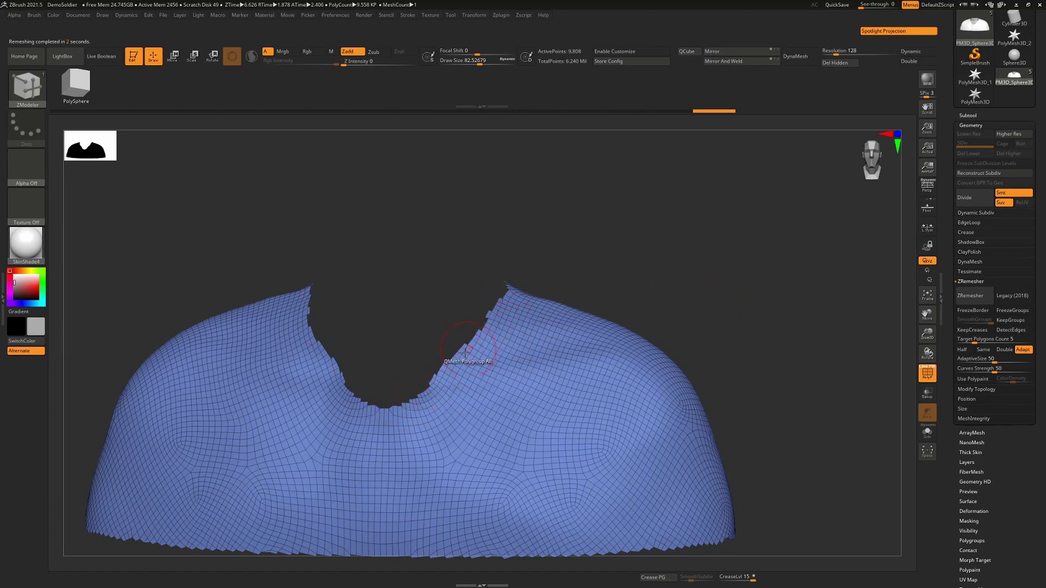
pyautogui.hotkey('ctrl', 'z')
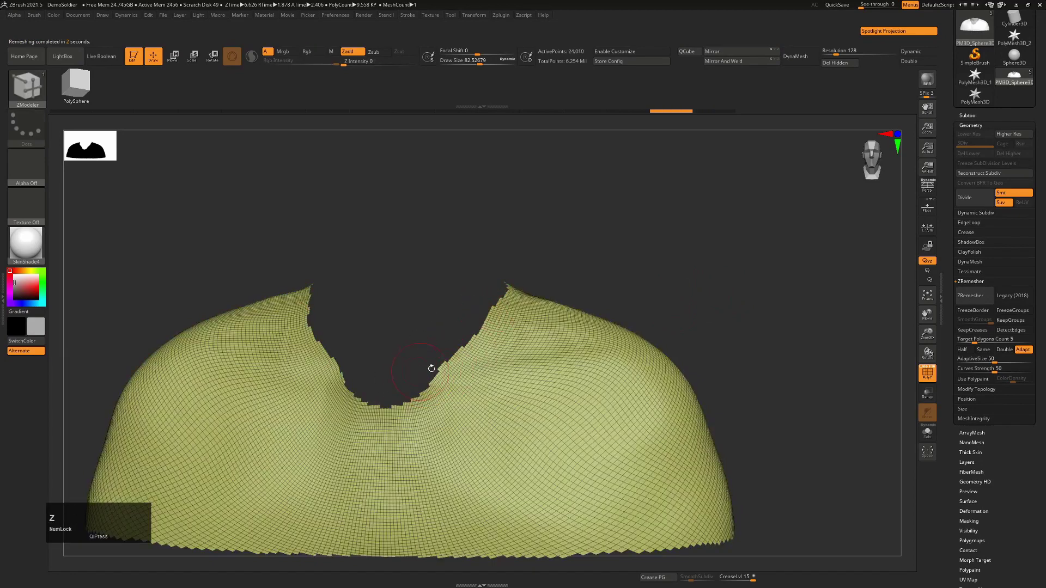
pyautogui.click(970, 223)
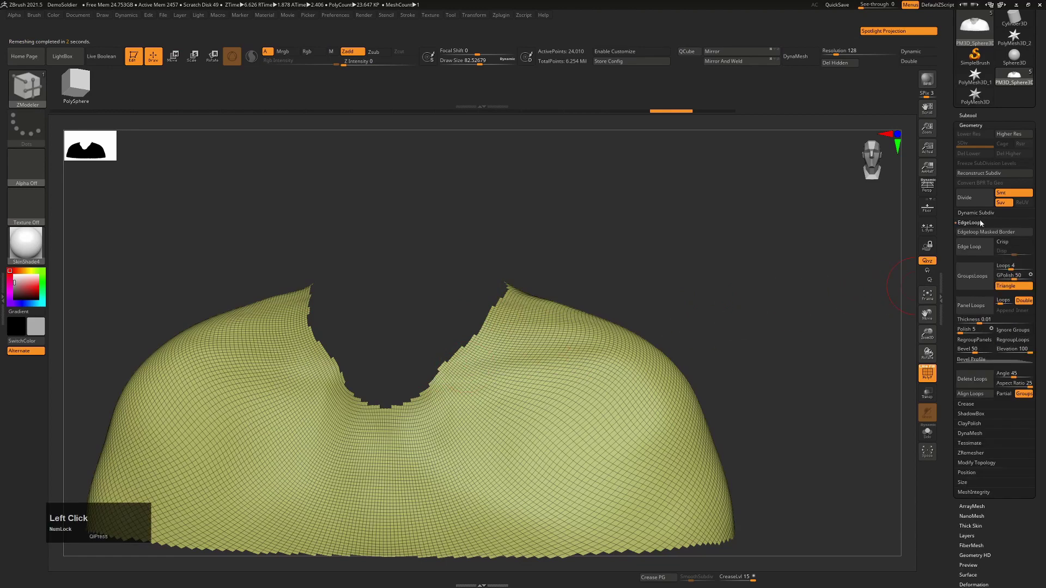
pyautogui.click(976, 270)
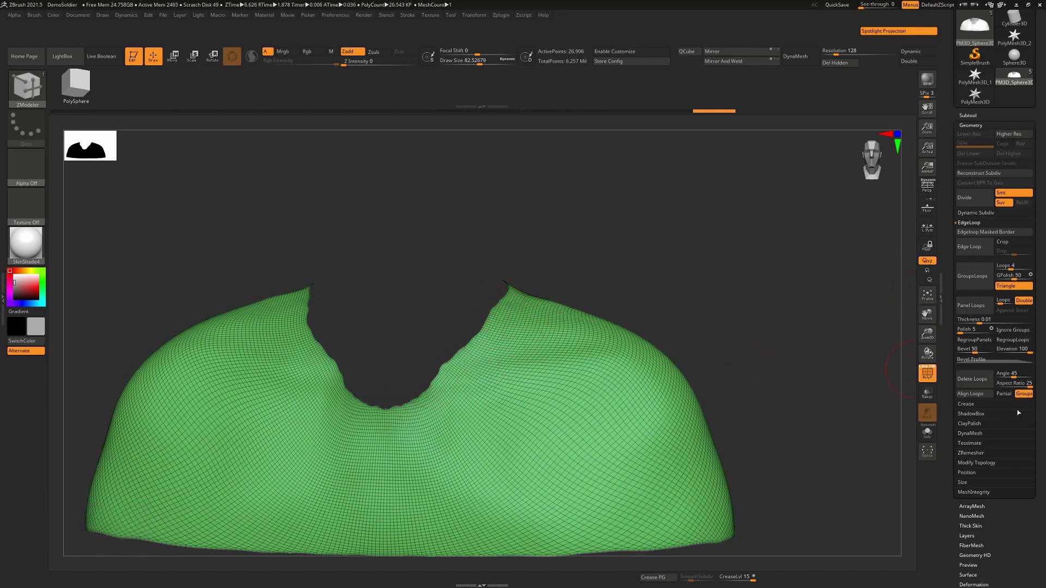
# Step: Reduce the shirt to a coarse quad mesh with ZRemesher, using target count 5 first and repeated passes at Half
pyautogui.click(972, 453)
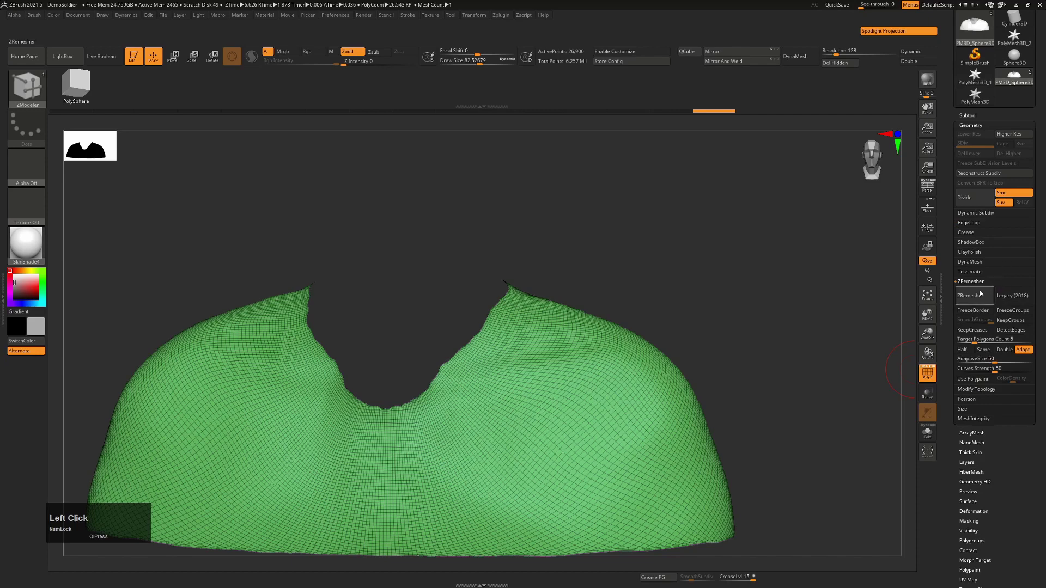
pyautogui.click(980, 296)
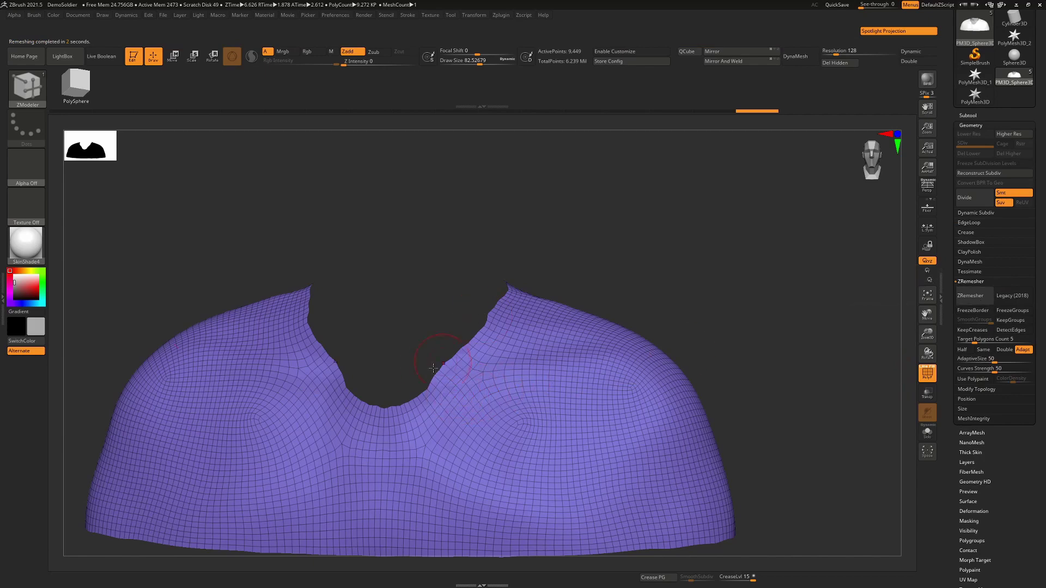
pyautogui.click(965, 351)
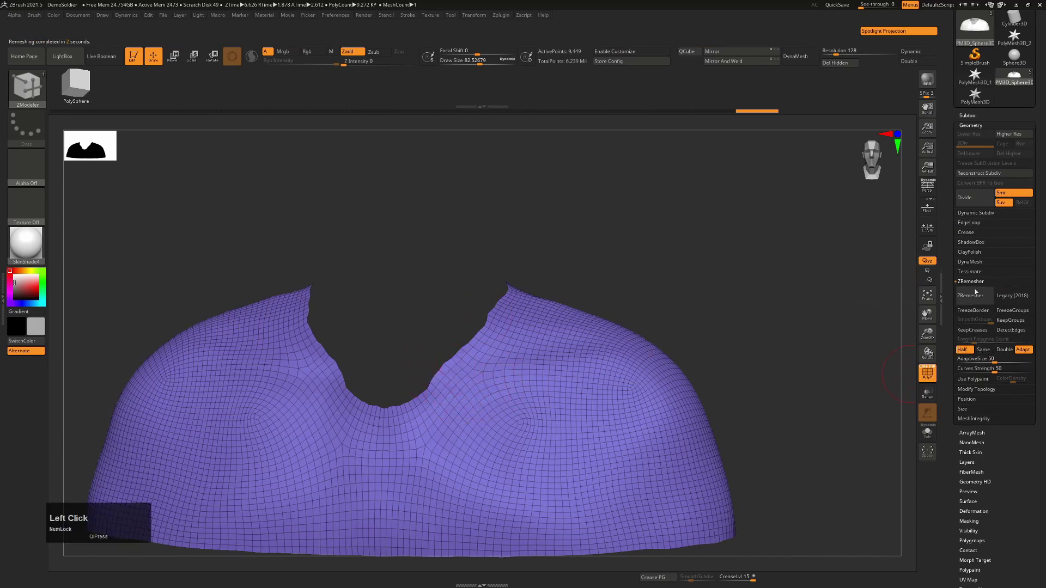
pyautogui.click(979, 296)
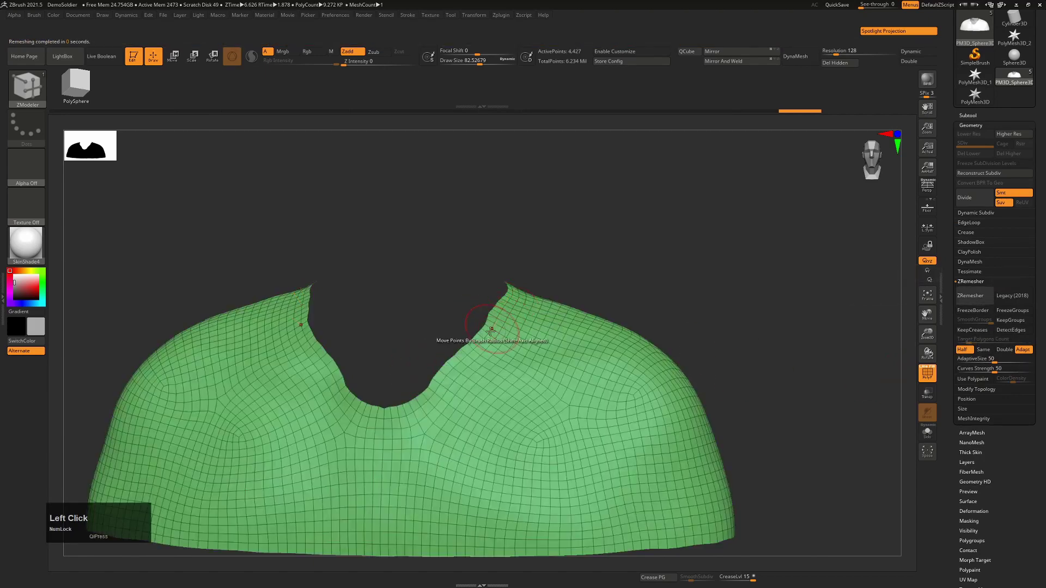
pyautogui.click(978, 297)
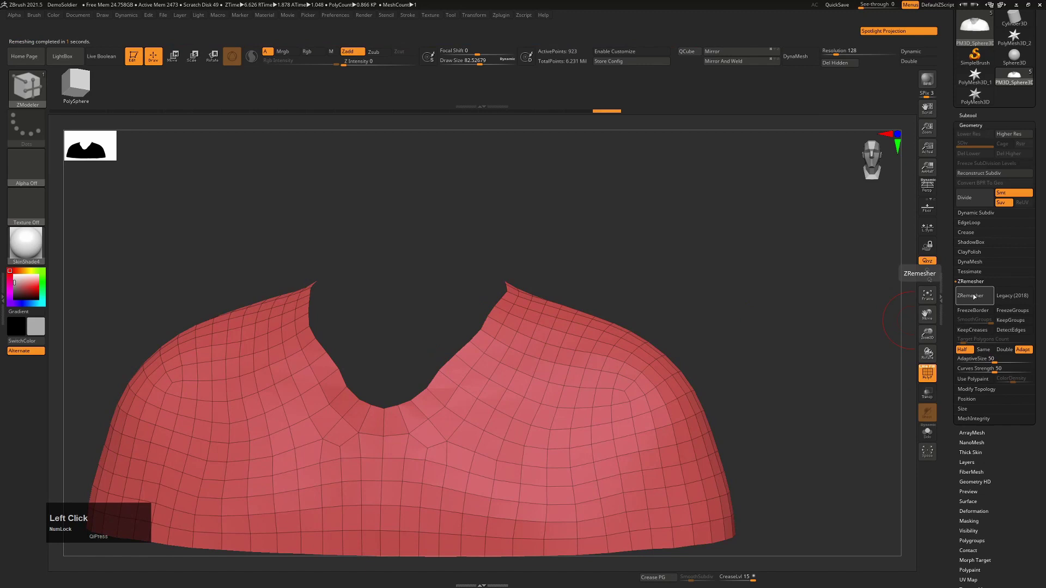
pyautogui.click(974, 296)
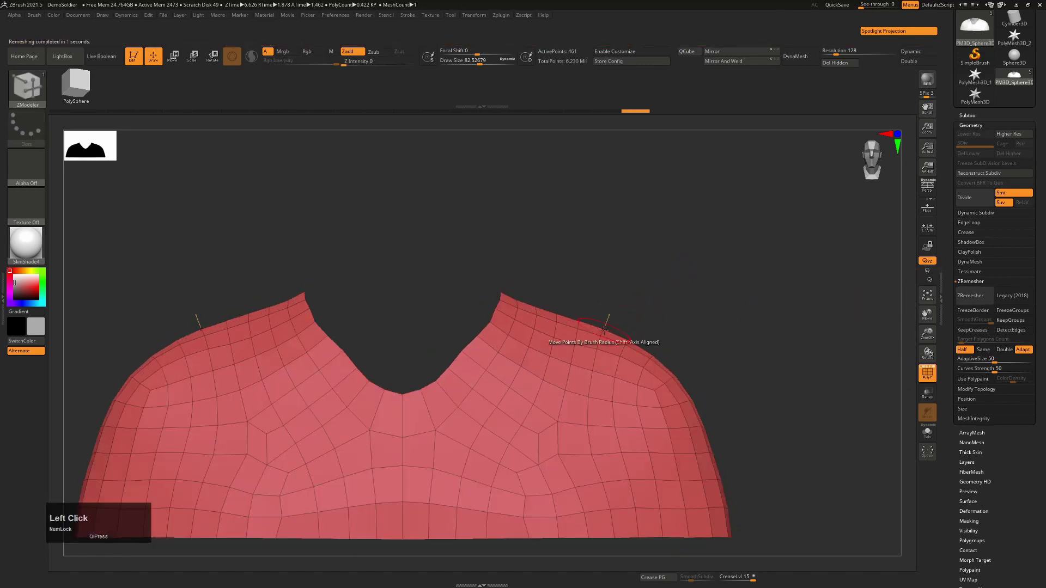
# Step: Round out both sides of the neckline using the Move brush at a draw size of about 63
pyautogui.moveTo(639, 326); pyautogui.dragTo(625, 264)
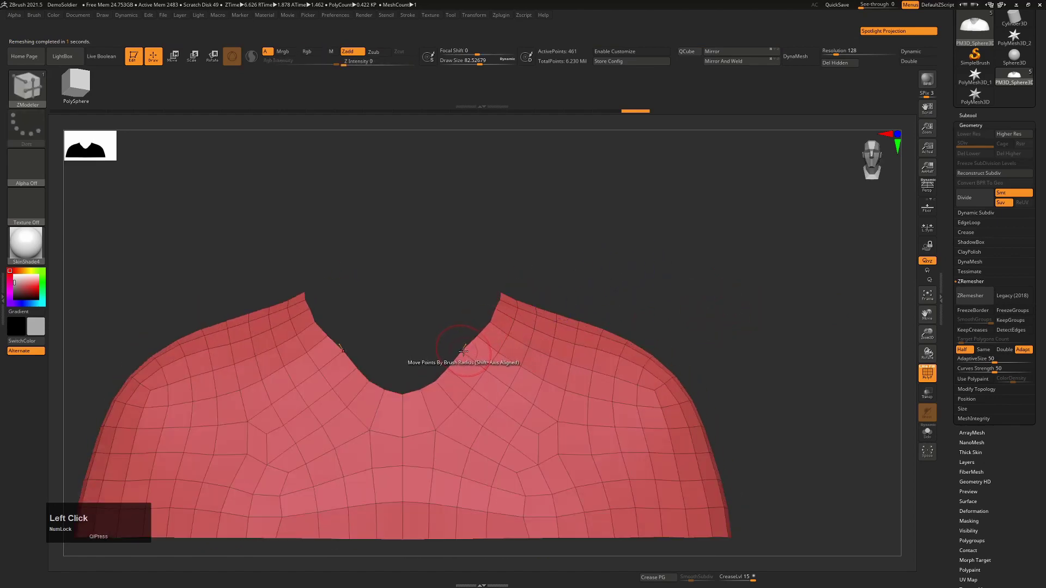
pyautogui.hotkey('alt', 'w')
pyautogui.press('s')
pyautogui.moveTo(462, 336); pyautogui.dragTo(462, 339)
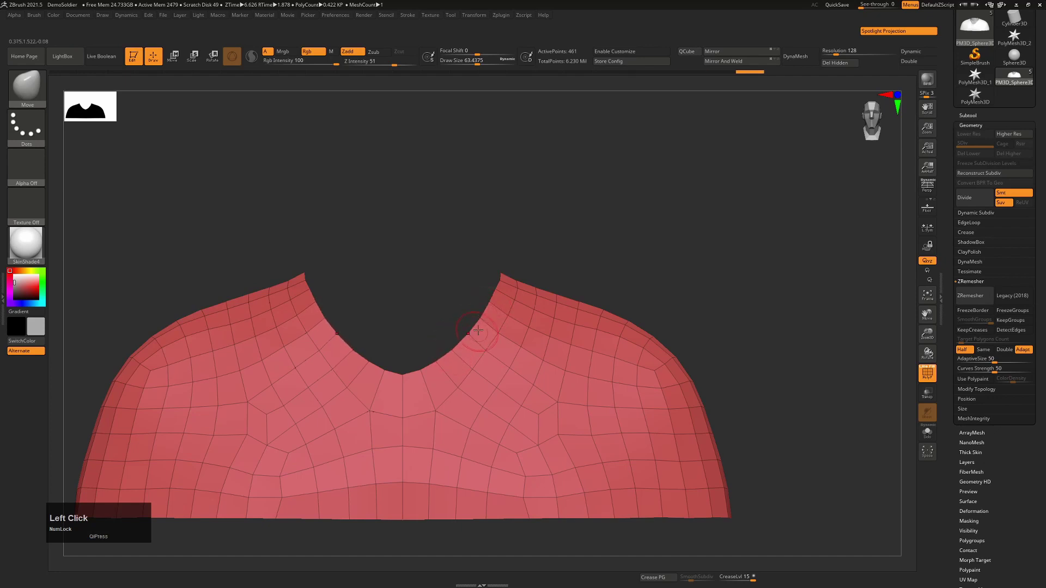
# Step: Turn on double-sided display for the shirt mesh in the display properties
pyautogui.scroll(-5, 1000, 401)
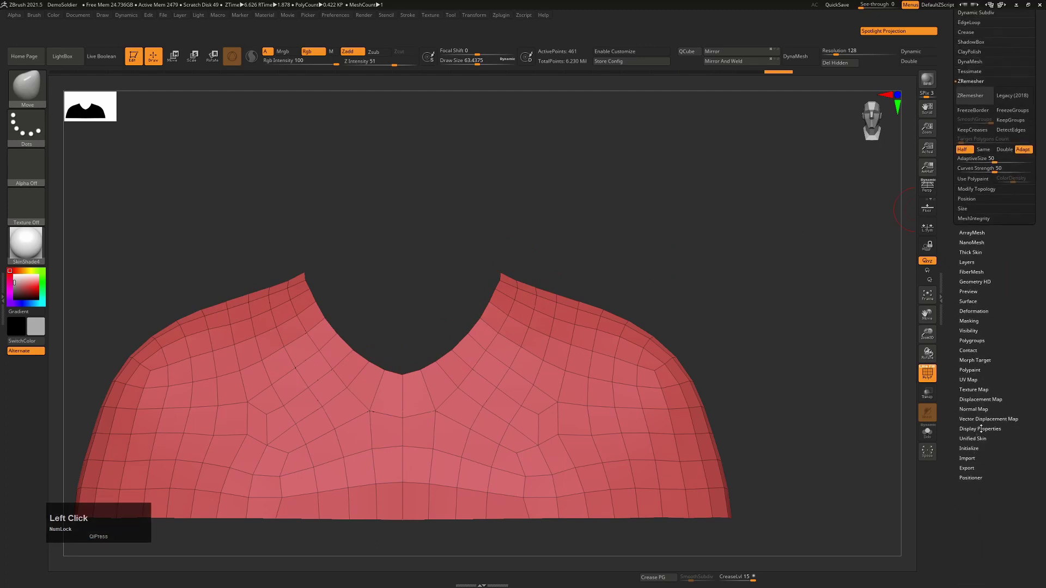
pyautogui.click(979, 429)
pyautogui.moveTo(1016, 280); pyautogui.dragTo(1016, 453)
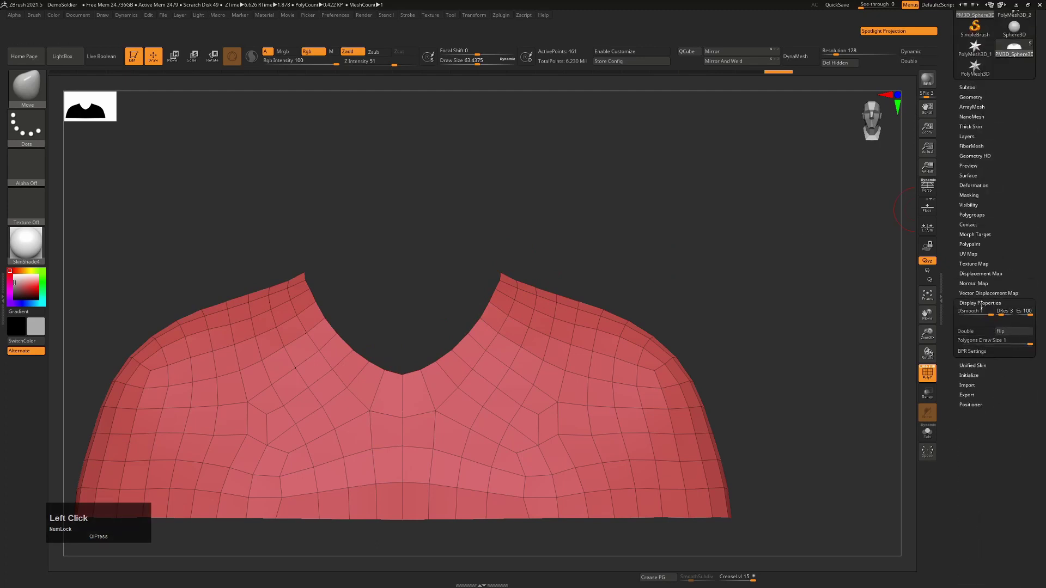
pyautogui.click(974, 331)
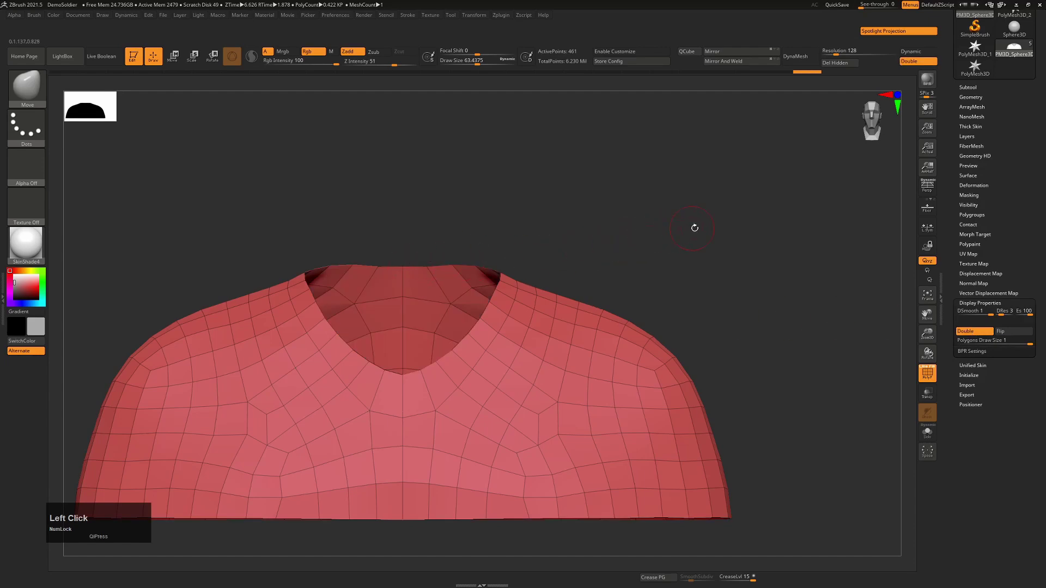
# Step: Make the bust and all other subtools visible together with the shirt
pyautogui.moveTo(695, 228)
pyautogui.keyDown('shift'); pyautogui.mouseDown()
pyautogui.moveTo(653, 240)
pyautogui.moveTo(710, 236)
pyautogui.mouseUp(); pyautogui.keyUp('shift')
pyautogui.keyDown('alt'); pyautogui.moveTo(564, 317); pyautogui.dragTo(782, 250, button='right'); pyautogui.keyUp('alt')
pyautogui.click(971, 97)
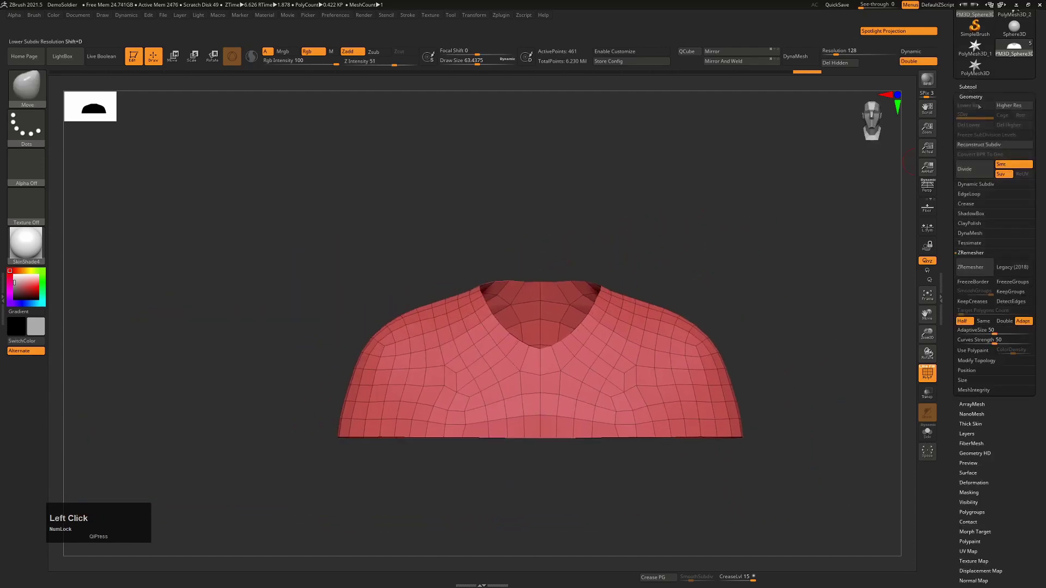
pyautogui.click(968, 86)
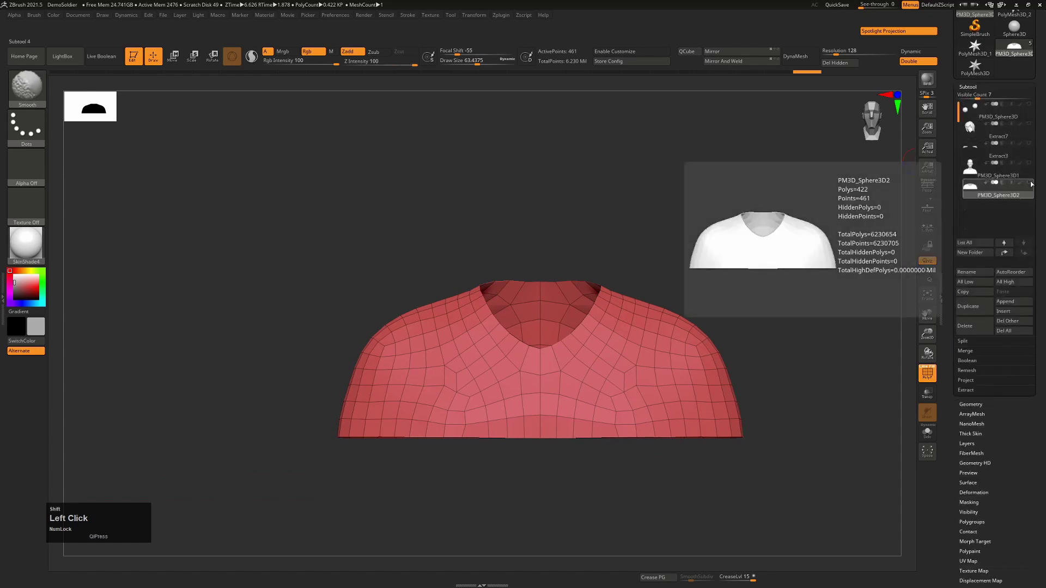
pyautogui.click(1028, 183)
pyautogui.keyDown('alt'); pyautogui.moveTo(776, 259); pyautogui.dragTo(619, 288, button='right'); pyautogui.keyUp('alt')
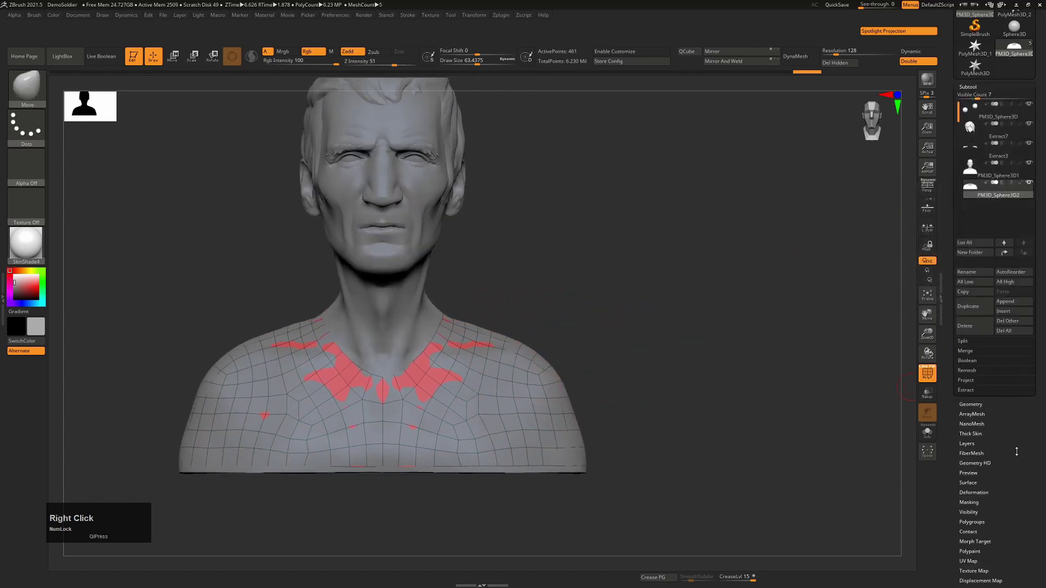
# Step: Inflate the shirt with the Inflate deformation until it sits outside the bust, and turn off the polyframe display
pyautogui.moveTo(1016, 452); pyautogui.dragTo(985, 443)
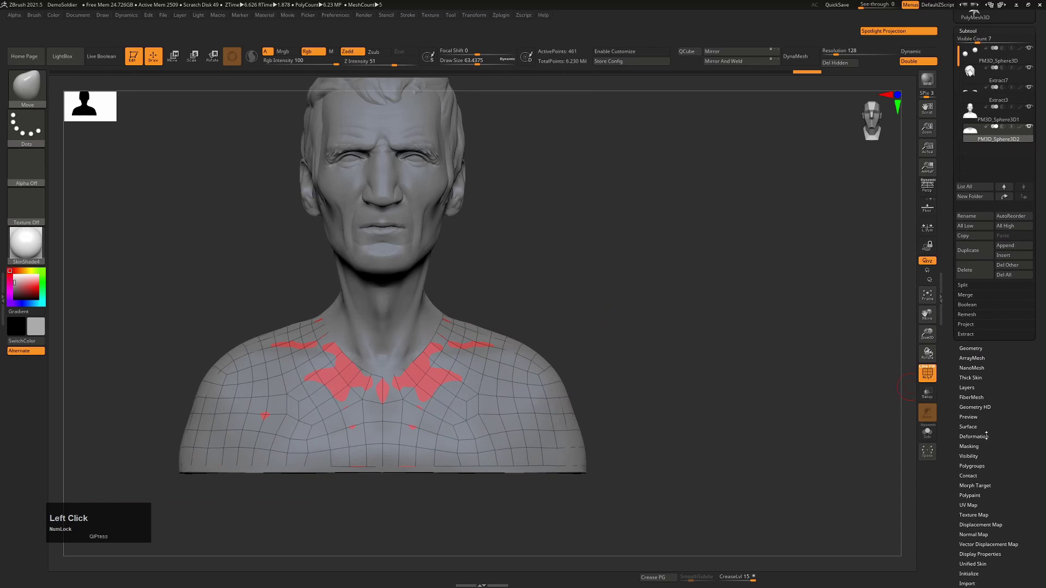
pyautogui.click(973, 436)
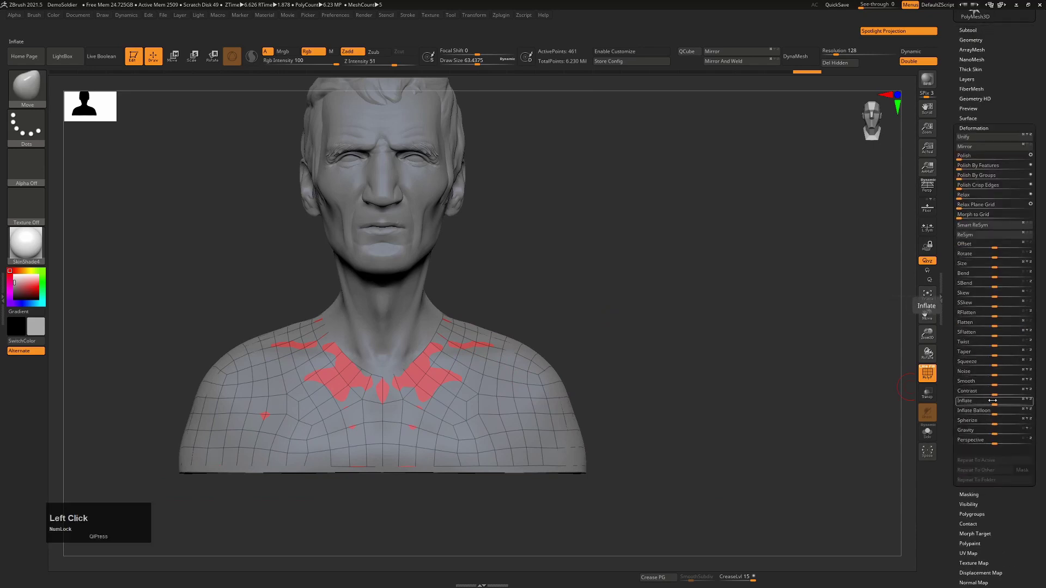
pyautogui.moveTo(994, 401); pyautogui.dragTo(1013, 400)
pyautogui.moveTo(653, 344); pyautogui.dragTo(724, 343)
pyautogui.moveTo(661, 307)
pyautogui.keyDown('alt'); pyautogui.mouseDown(button='right')
pyautogui.moveTo(681, 322)
pyautogui.moveTo(675, 343)
pyautogui.mouseUp(button='right'); pyautogui.keyUp('alt')
pyautogui.hotkey('shift', 'f')
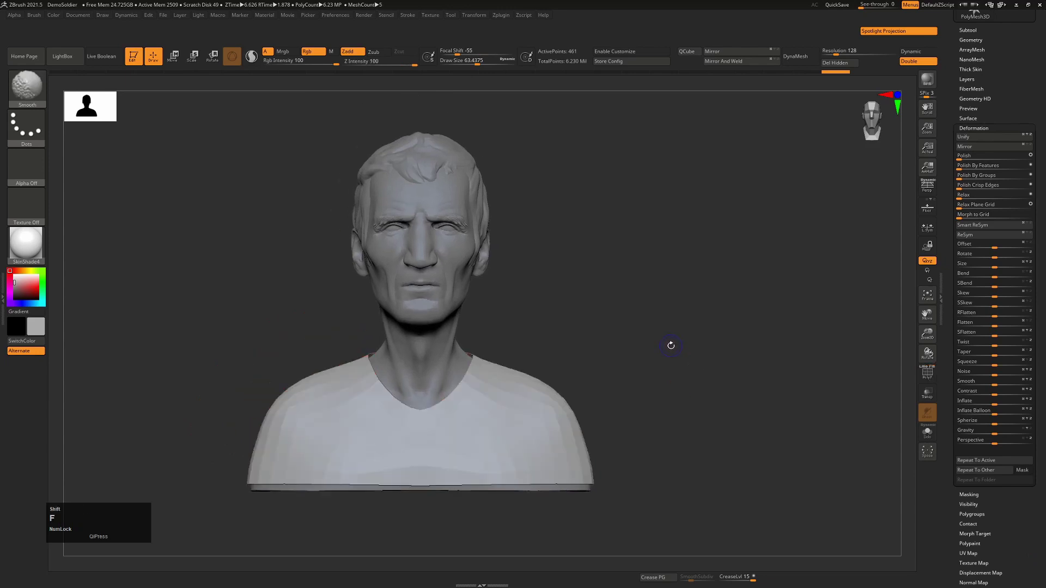
# Step: Activate Dynamic Subdiv on the shirt mesh to preview it smoothed
pyautogui.moveTo(719, 337)
pyautogui.mouseDown()
pyautogui.moveTo(695, 341)
pyautogui.moveTo(715, 336)
pyautogui.mouseUp()
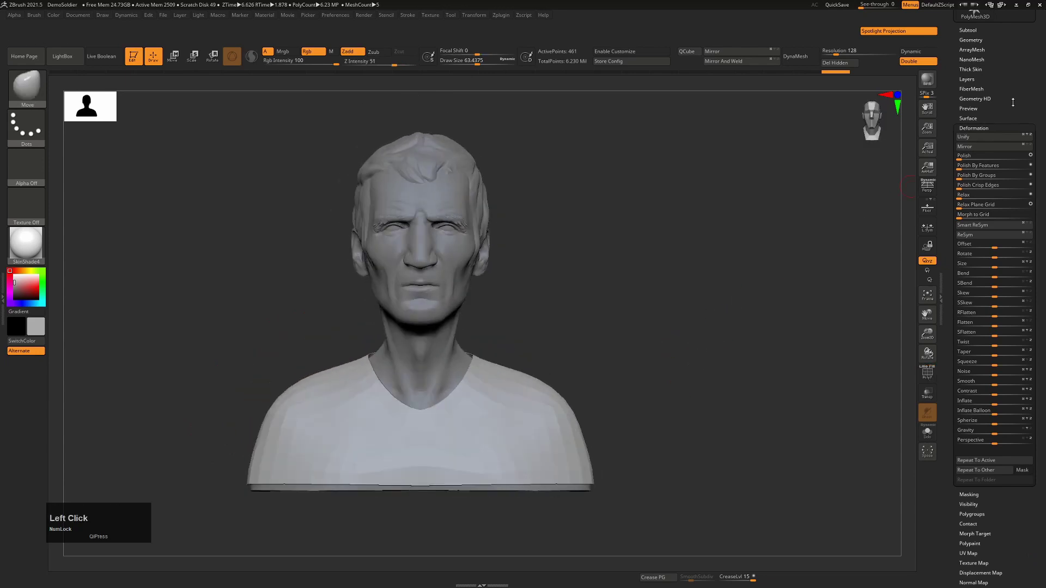
pyautogui.click(986, 39)
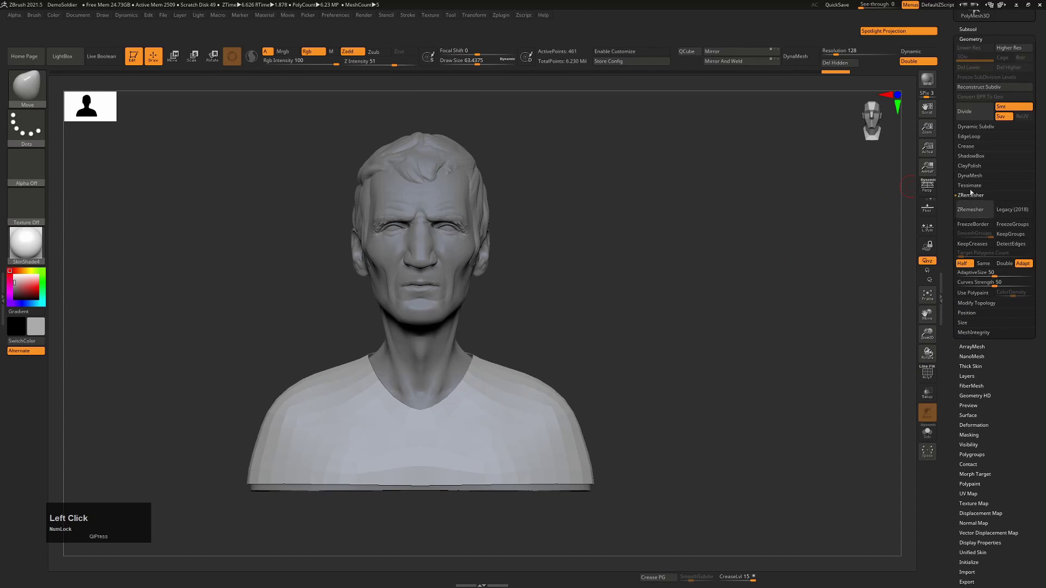
pyautogui.click(975, 127)
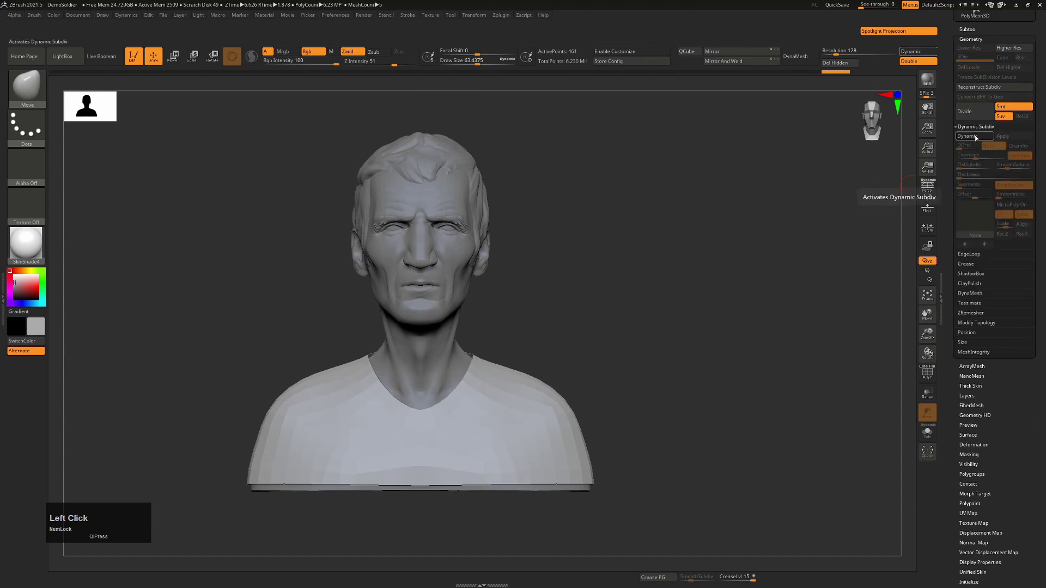
pyautogui.click(967, 136)
pyautogui.moveTo(687, 295); pyautogui.dragTo(684, 327)
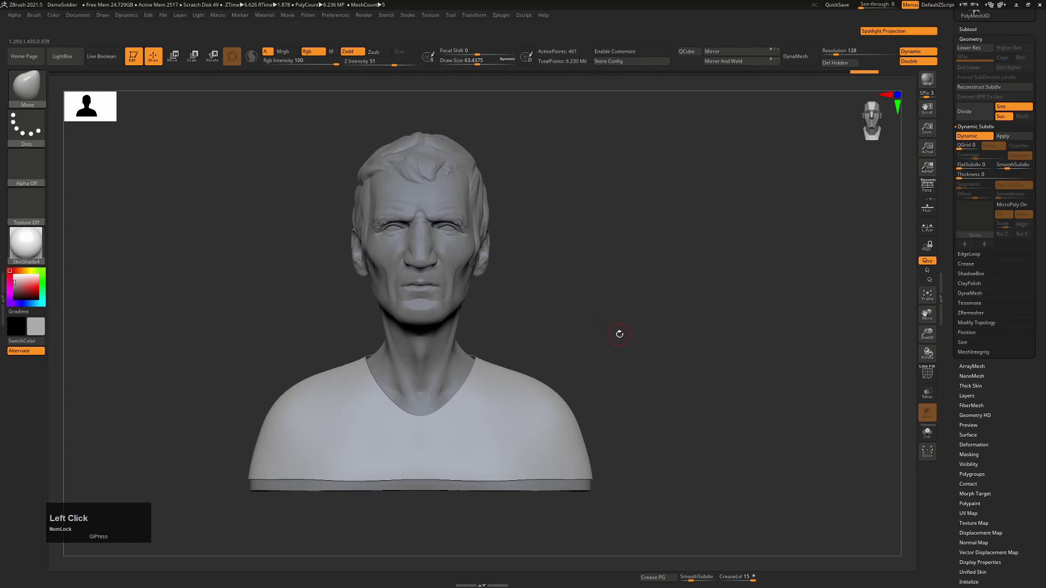
# Step: Turn on the polyframe, mask all but the shirt's bottom edge, move that edge downward to lengthen the shirt, and clear the mask
pyautogui.press('f')
pyautogui.hotkey('shift', 'f')
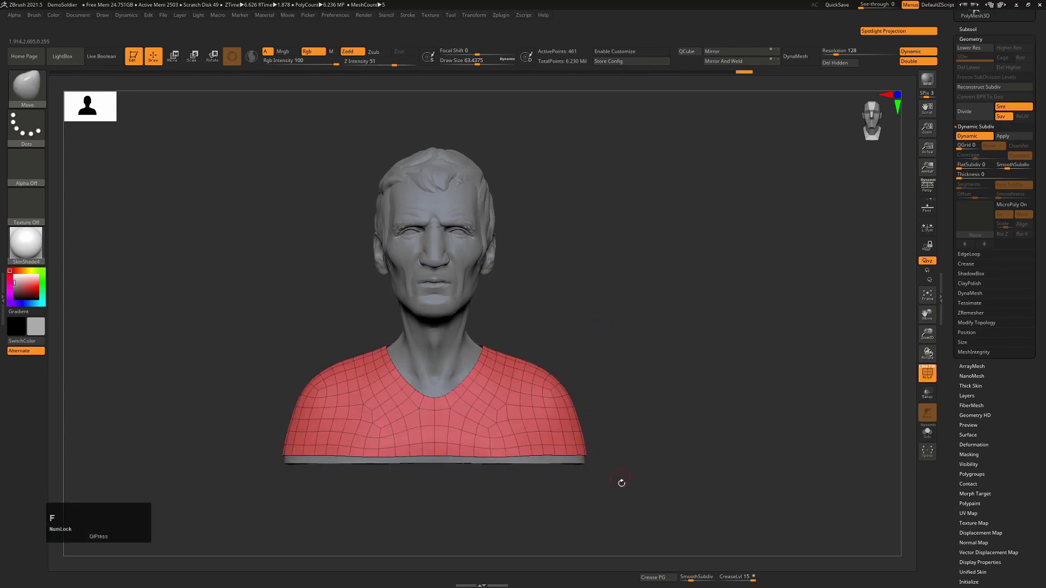
pyautogui.keyDown('ctrl'); pyautogui.moveTo(666, 493); pyautogui.dragTo(176, 453); pyautogui.keyUp('ctrl')
pyautogui.press('w')
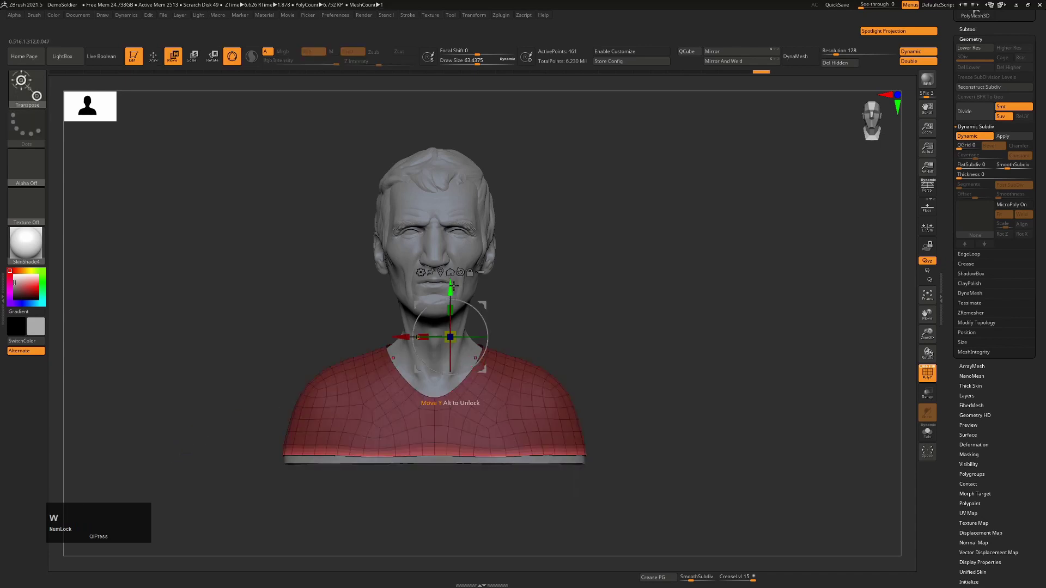
pyautogui.moveTo(453, 283); pyautogui.dragTo(439, 459)
pyautogui.keyDown('ctrl'); pyautogui.moveTo(652, 348); pyautogui.dragTo(654, 381); pyautogui.keyUp('ctrl')
pyautogui.keyDown('alt'); pyautogui.moveTo(654, 380); pyautogui.dragTo(643, 312, button='right'); pyautogui.keyUp('alt')
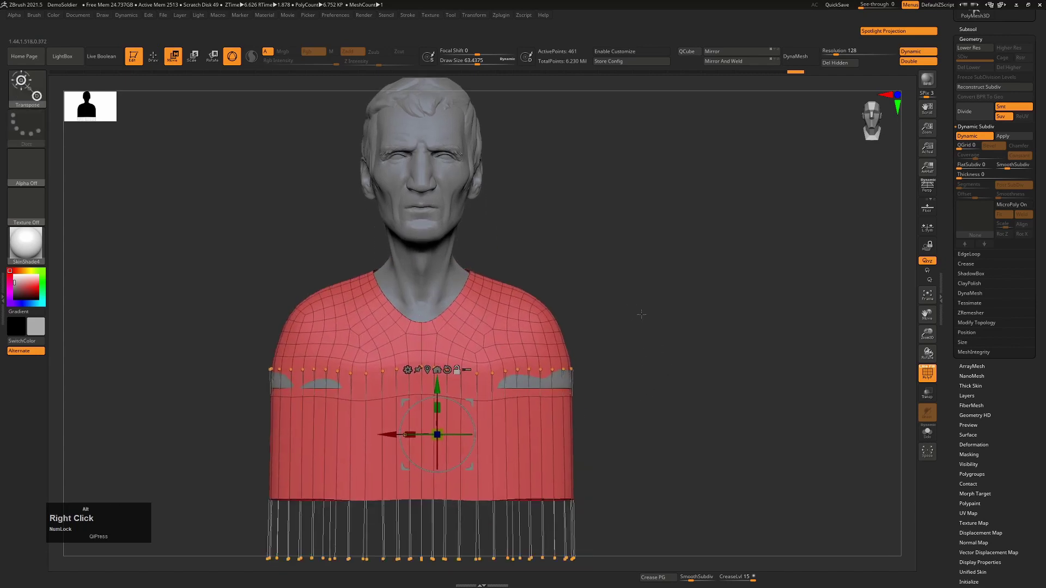
# Step: Remesh the lengthened shirt with ZRemesher at a target polygon count of 0.422, and turn off the polyframe display
pyautogui.moveTo(652, 347); pyautogui.dragTo(670, 353)
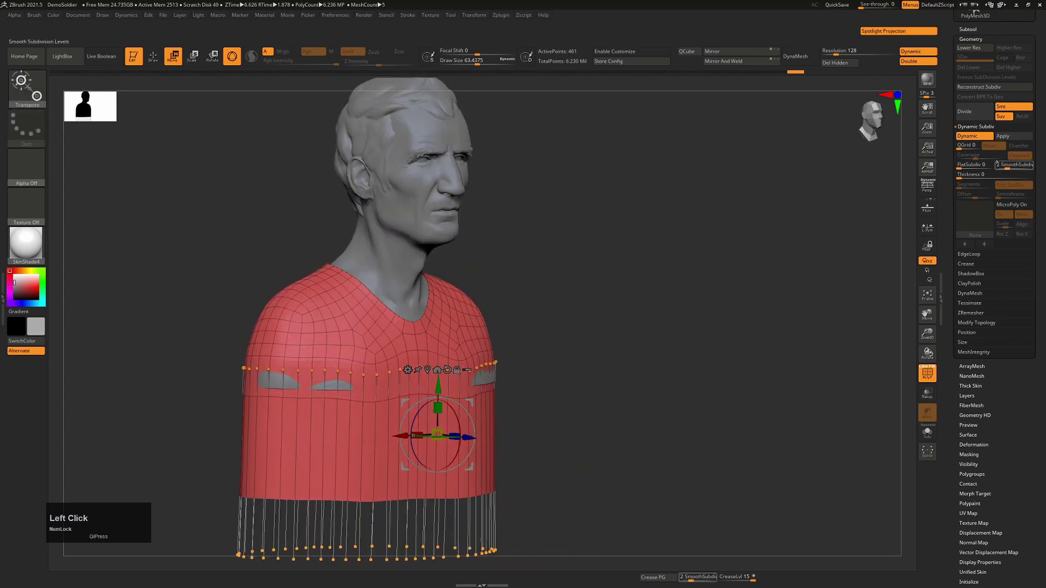
pyautogui.click(973, 314)
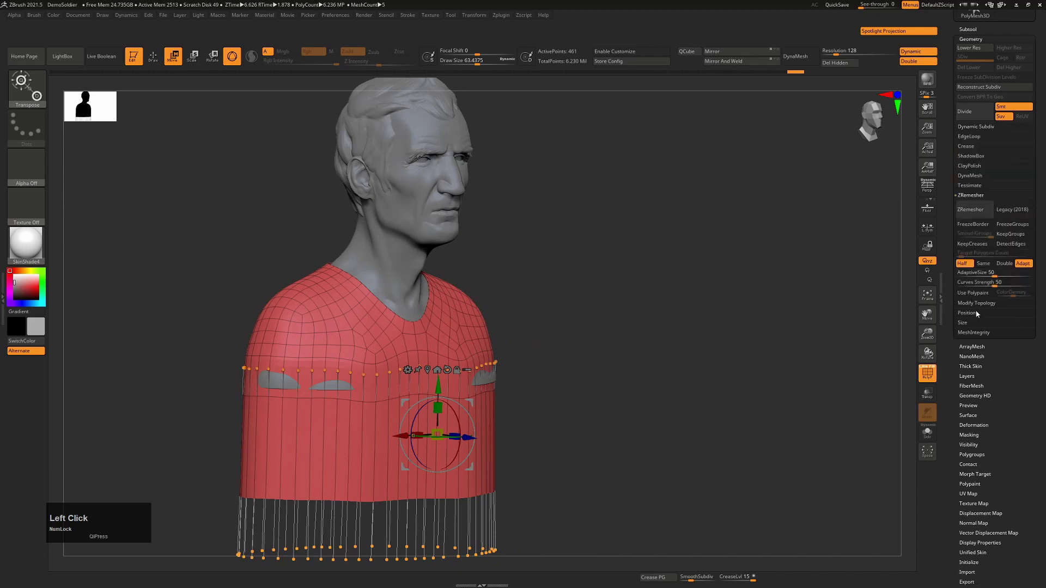
pyautogui.click(987, 266)
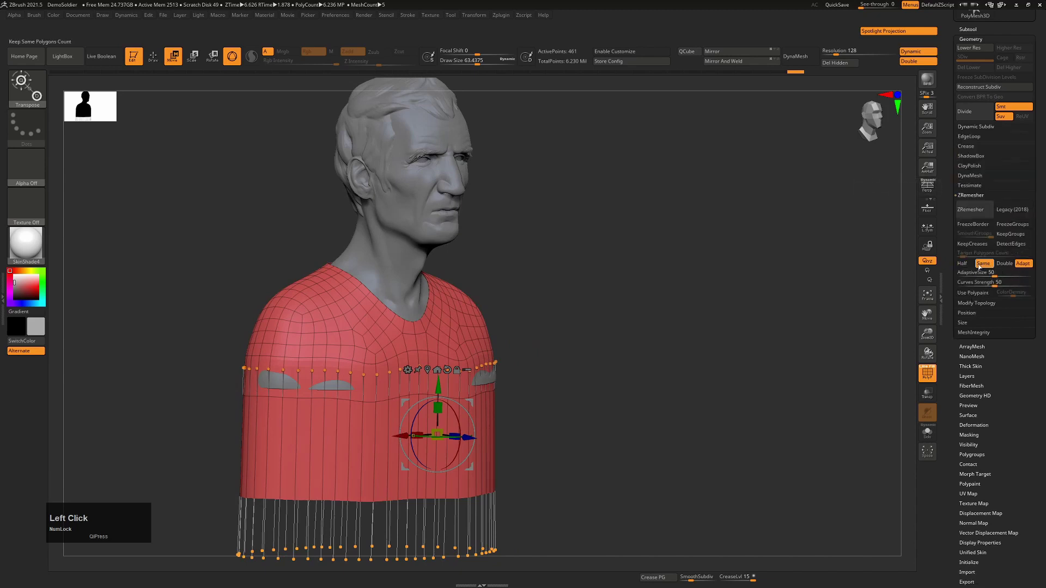
pyautogui.click(983, 267)
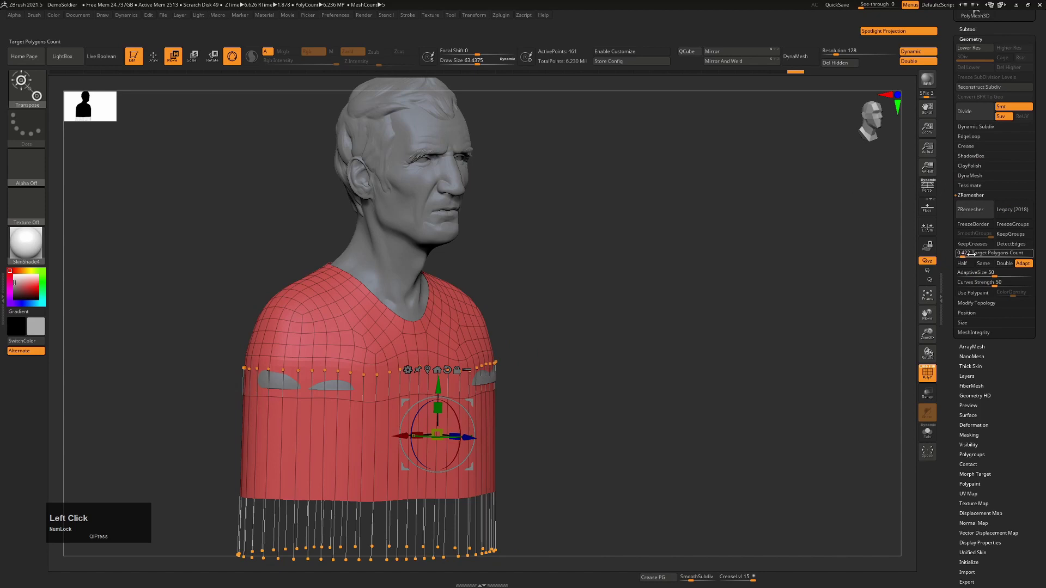
pyautogui.click(970, 209)
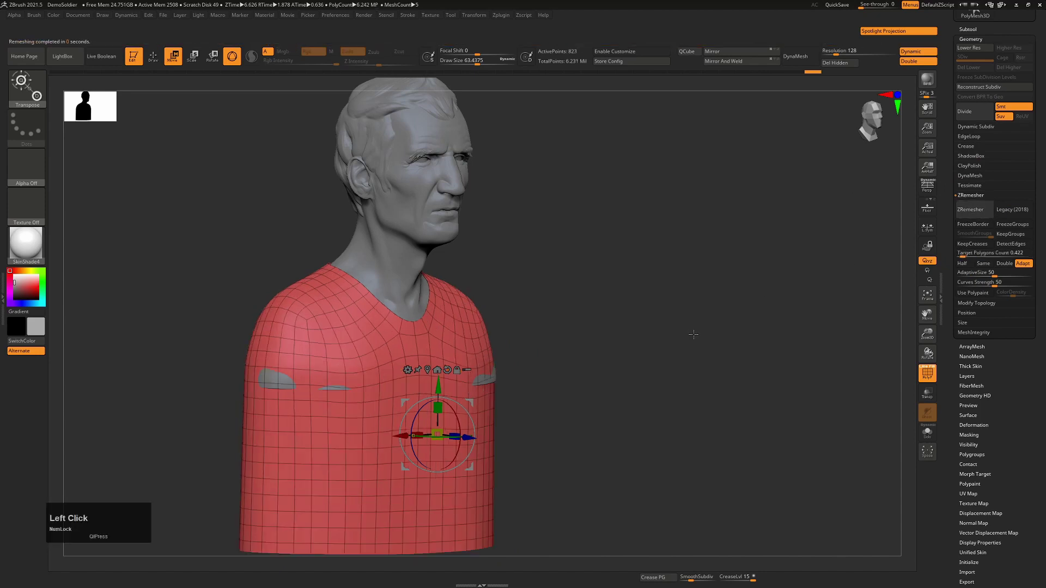
pyautogui.hotkey('shift', 'f')
pyautogui.moveTo(742, 336); pyautogui.dragTo(669, 316)
pyautogui.hotkey('shift', 'f')
pyautogui.hotkey('shift', 'f')
pyautogui.moveTo(595, 233); pyautogui.dragTo(656, 347)
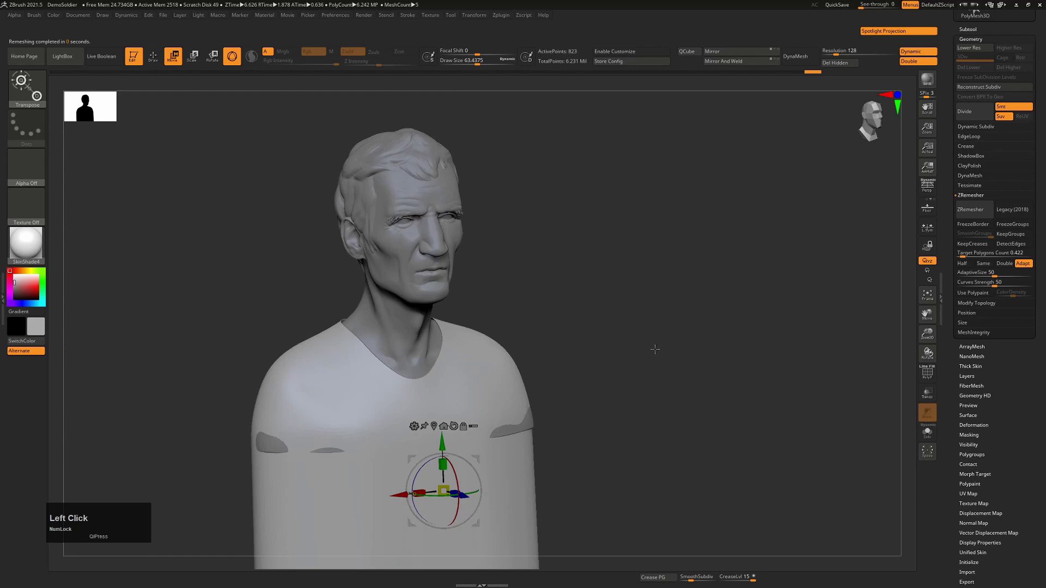
# Step: Try a Dynamic Subdiv thickness of 0.0086 on the shirt, and set the thickness back to 0
pyautogui.click(976, 126)
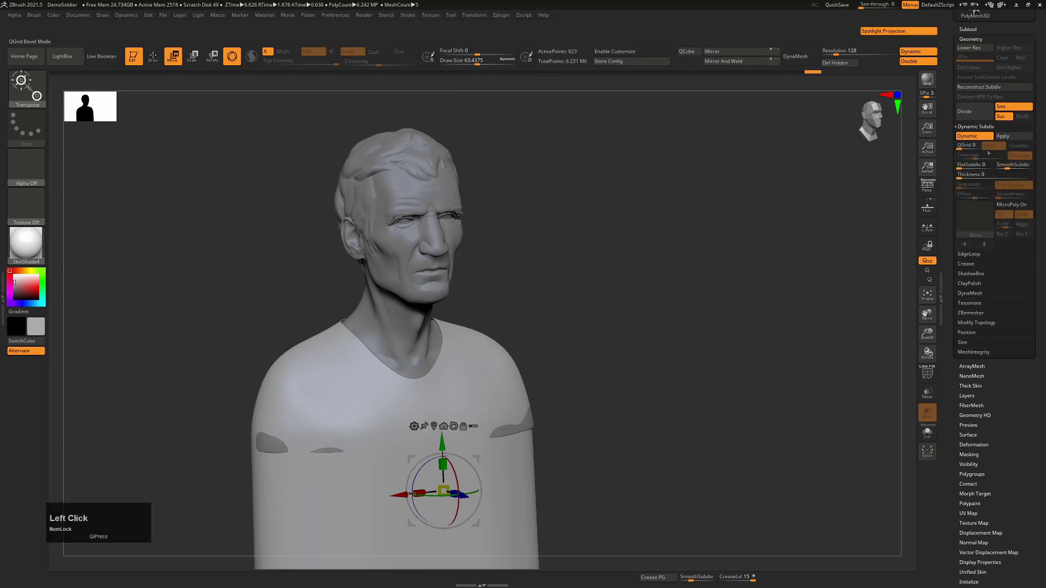
pyautogui.click(968, 175)
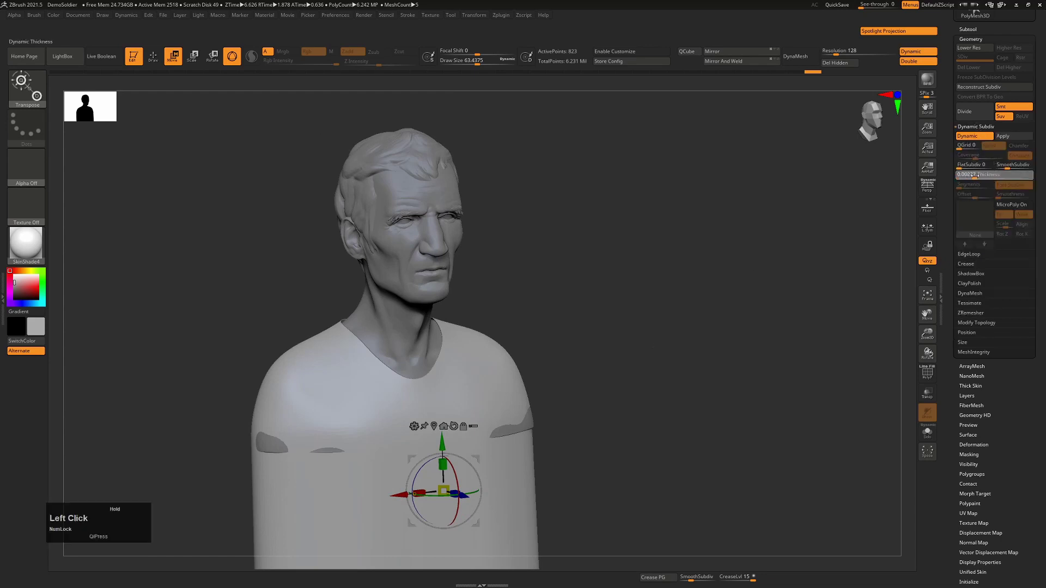
pyautogui.moveTo(975, 175); pyautogui.dragTo(981, 175)
pyautogui.keyDown('alt'); pyautogui.moveTo(774, 240); pyautogui.dragTo(502, 301, button='right'); pyautogui.keyUp('alt')
pyautogui.moveTo(661, 200); pyautogui.dragTo(703, 202)
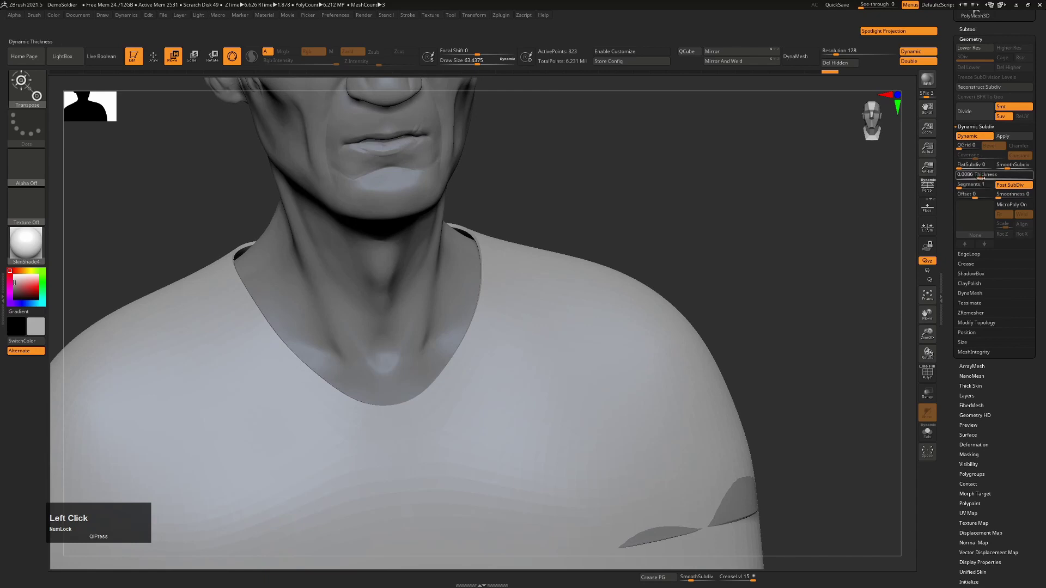
pyautogui.moveTo(960, 174); pyautogui.dragTo(953, 173)
# Step: Turn on the polyframe and switch to drawing with the Move brush at a draw size of about 646
pyautogui.keyDown('alt'); pyautogui.moveTo(675, 340); pyautogui.dragTo(718, 301, button='right'); pyautogui.keyUp('alt')
pyautogui.moveTo(718, 301)
pyautogui.mouseDown()
pyautogui.moveTo(749, 303)
pyautogui.moveTo(713, 310)
pyautogui.mouseUp()
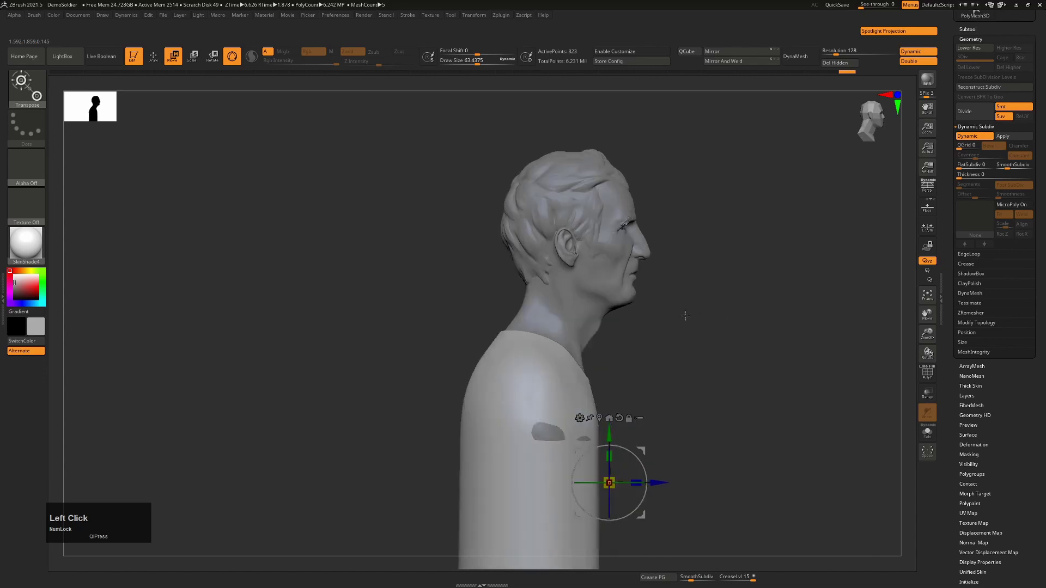
pyautogui.hotkey('shift', 'f')
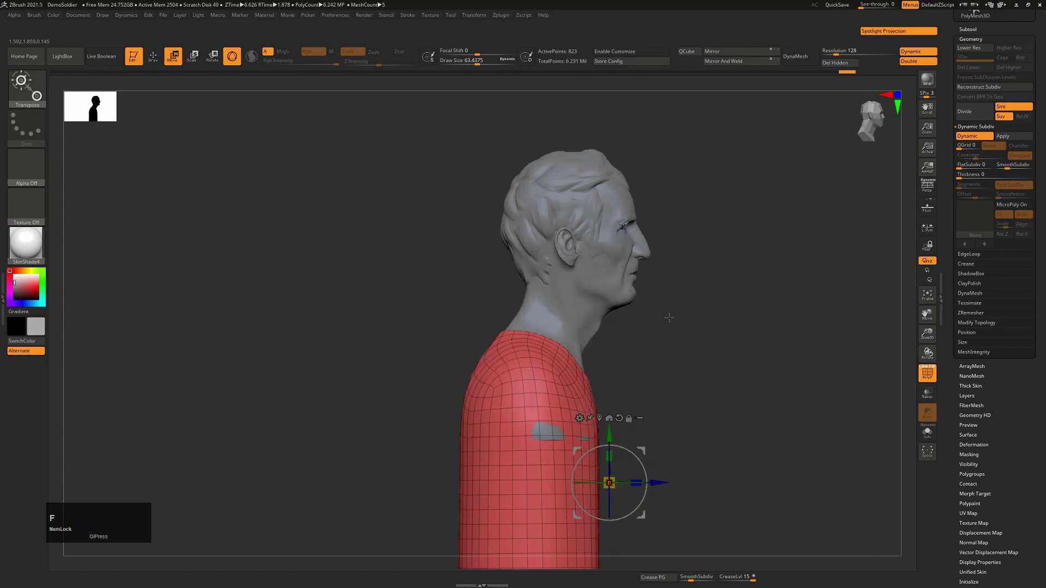
pyautogui.press('q')
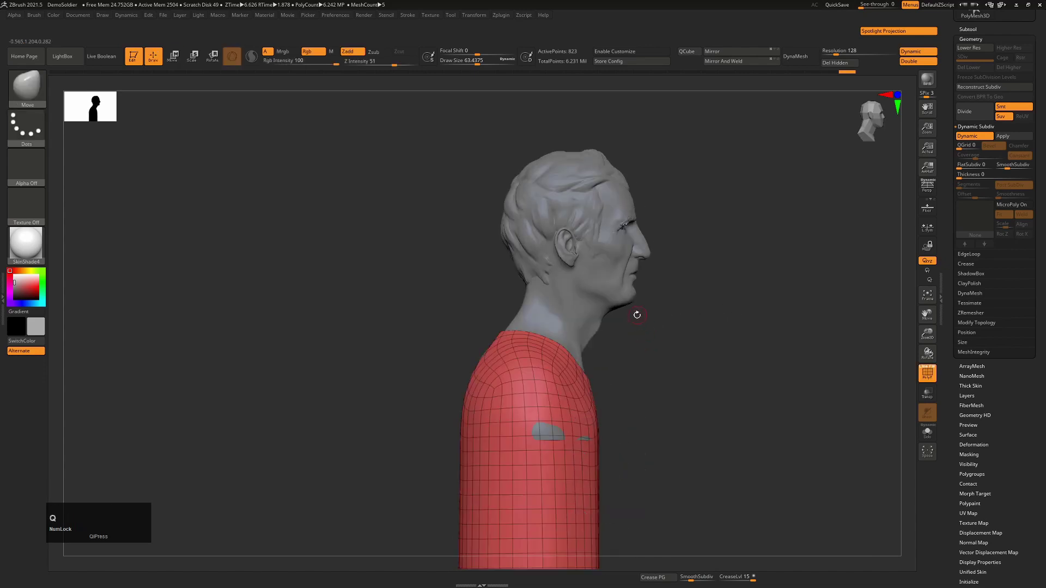
pyautogui.moveTo(692, 365); pyautogui.dragTo(508, 344)
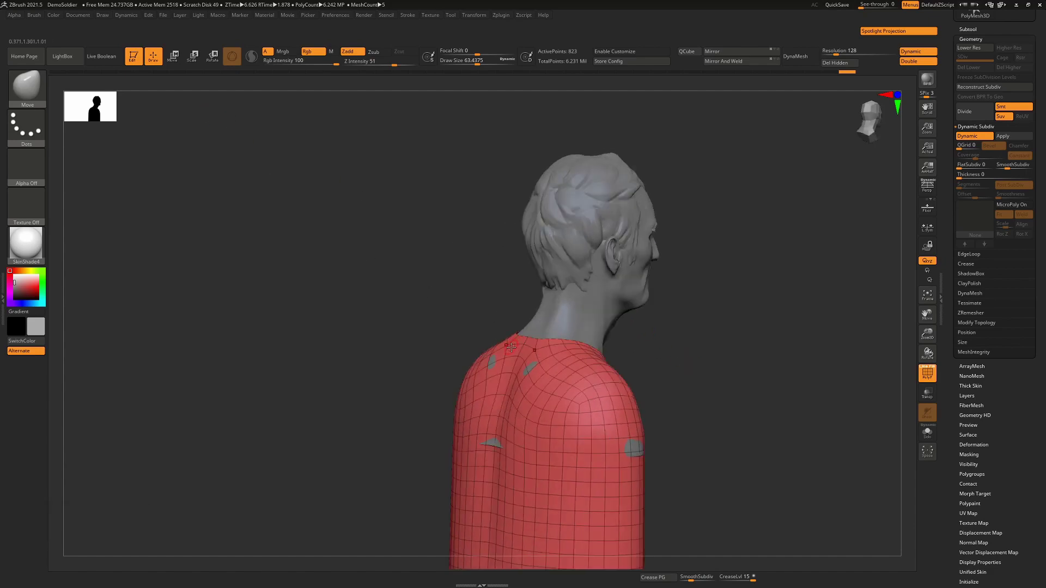
pyautogui.press('b')
pyautogui.press('m')
pyautogui.press('v')
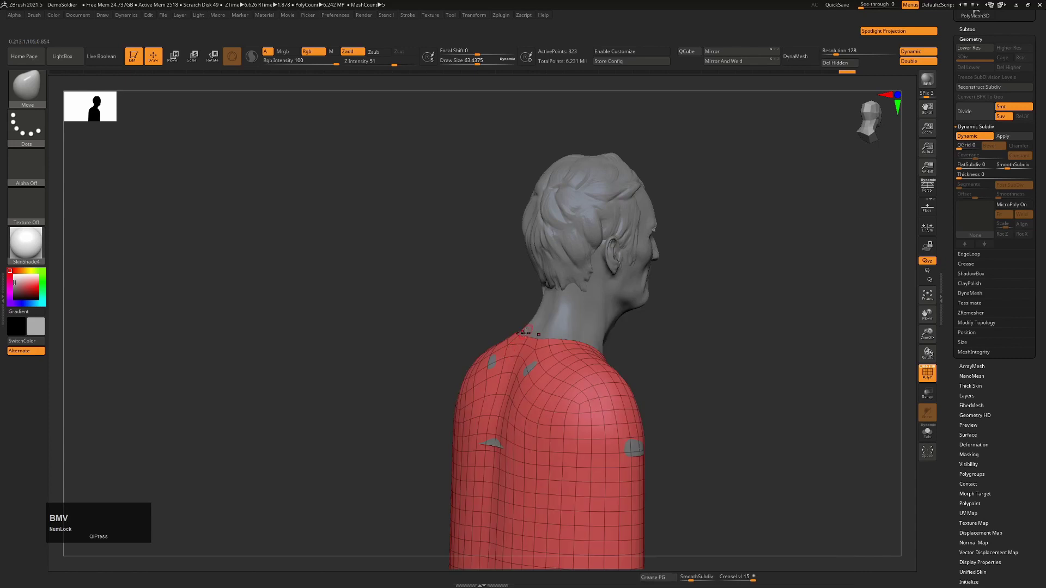
pyautogui.press('s')
# Step: Pull the shirt's back neckline up behind the head with the Move brush to start a hood
pyautogui.moveTo(524, 341)
pyautogui.mouseDown()
pyautogui.moveTo(554, 342)
pyautogui.moveTo(523, 337)
pyautogui.moveTo(516, 245)
pyautogui.mouseUp()
pyautogui.moveTo(544, 293)
pyautogui.mouseDown()
pyautogui.moveTo(518, 215)
pyautogui.moveTo(539, 169)
pyautogui.mouseUp()
pyautogui.moveTo(523, 241); pyautogui.dragTo(499, 231)
pyautogui.moveTo(561, 254); pyautogui.dragTo(593, 238)
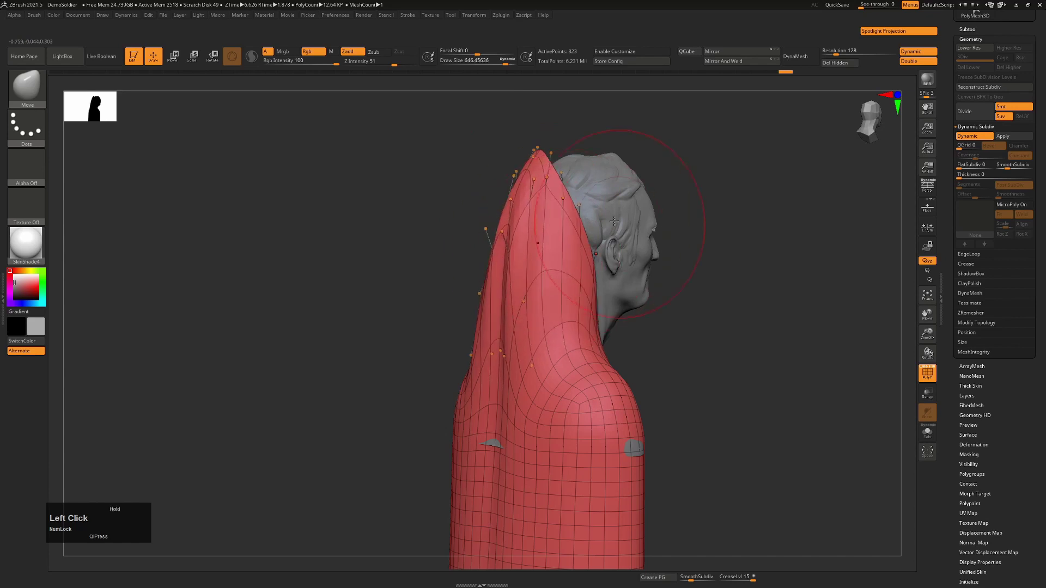
pyautogui.moveTo(568, 191)
pyautogui.mouseDown()
pyautogui.moveTo(589, 177)
pyautogui.moveTo(603, 131)
pyautogui.mouseUp()
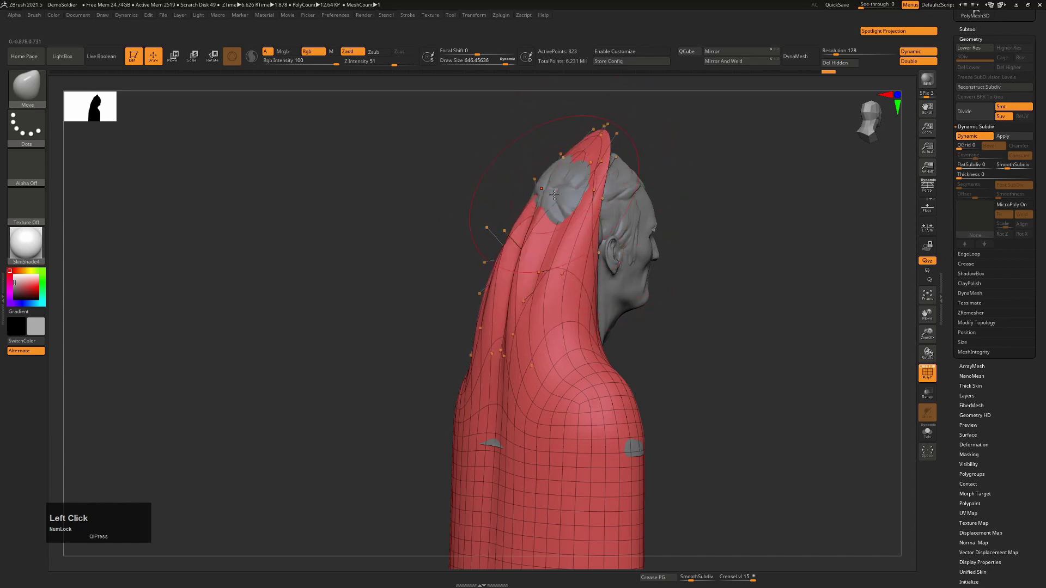
pyautogui.moveTo(518, 227)
pyautogui.mouseDown()
pyautogui.moveTo(537, 188)
pyautogui.moveTo(611, 208)
pyautogui.mouseUp()
pyautogui.keyDown('shift'); pyautogui.moveTo(703, 190); pyautogui.dragTo(668, 180); pyautogui.keyUp('shift')
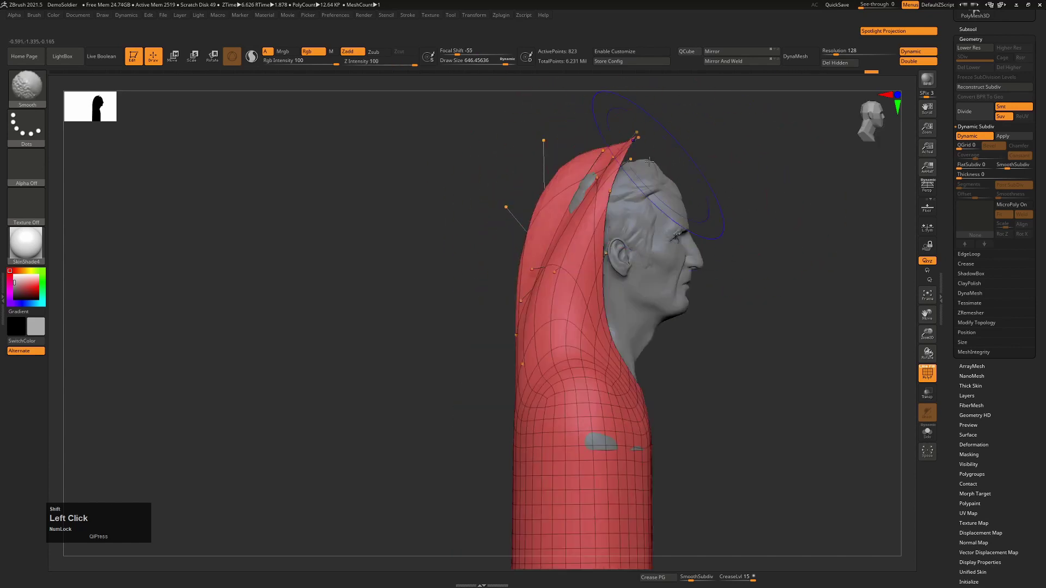
# Step: Pull the hood's edge forward over the top of the head and around both sides of the face
pyautogui.moveTo(634, 139); pyautogui.dragTo(700, 156)
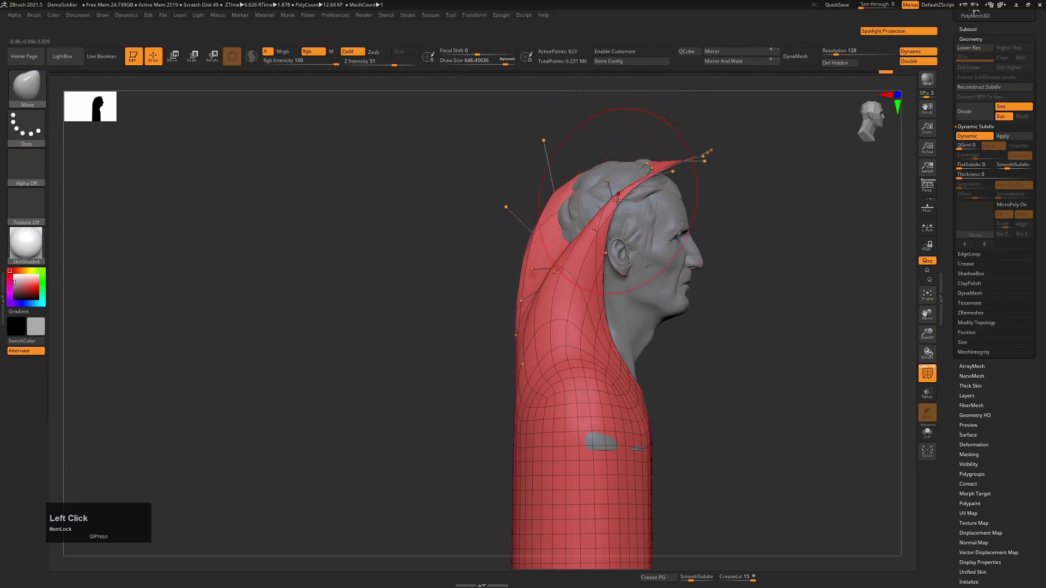
pyautogui.moveTo(666, 191); pyautogui.dragTo(722, 227)
pyautogui.moveTo(627, 243); pyautogui.dragTo(682, 235)
pyautogui.moveTo(572, 219); pyautogui.dragTo(566, 204)
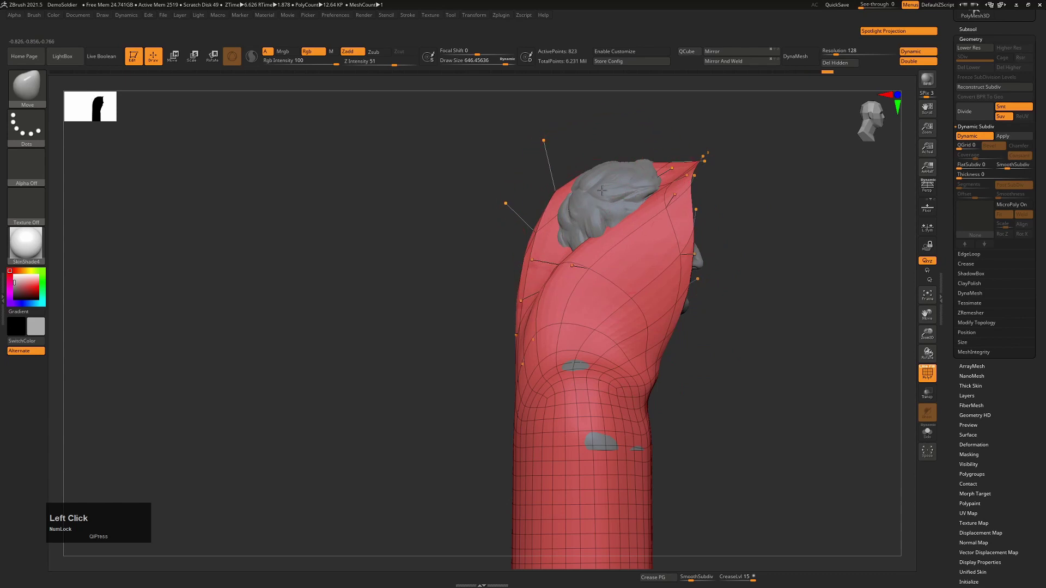
pyautogui.moveTo(727, 208); pyautogui.dragTo(839, 208)
pyautogui.moveTo(618, 283)
pyautogui.mouseDown()
pyautogui.moveTo(629, 223)
pyautogui.moveTo(618, 242)
pyautogui.moveTo(621, 190)
pyautogui.moveTo(624, 198)
pyautogui.mouseUp()
# Step: Turn off Dynamic Subdiv on the hooded mesh, keep the polyframe on, and nudge the hood's upper edge
pyautogui.hotkey('shift', 'f')
pyautogui.hotkey('shift', 'd')
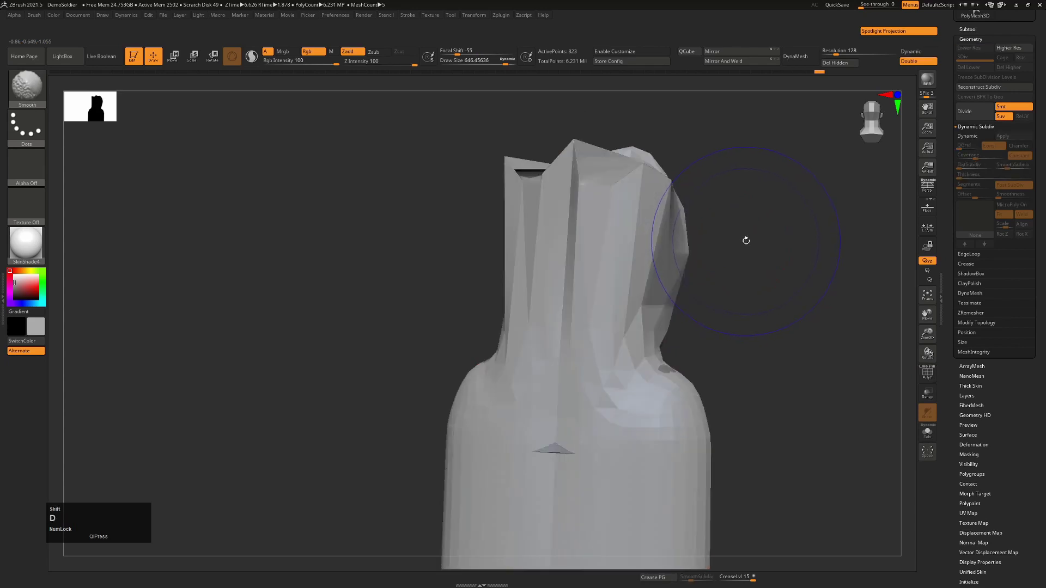
pyautogui.hotkey('shift', 'f')
pyautogui.keyDown('ctrl'); pyautogui.moveTo(755, 279); pyautogui.dragTo(764, 257, button='right'); pyautogui.keyUp('ctrl')
pyautogui.moveTo(763, 258); pyautogui.dragTo(751, 267)
pyautogui.moveTo(628, 182)
pyautogui.mouseDown()
pyautogui.moveTo(652, 216)
pyautogui.moveTo(620, 170)
pyautogui.mouseUp()
# Step: Remesh the hooded shirt with ZRemesher at target count 0.422, smooth the hood's back, and remesh it again
pyautogui.moveTo(602, 224); pyautogui.dragTo(724, 257, button='right')
pyautogui.moveTo(724, 256); pyautogui.dragTo(683, 281)
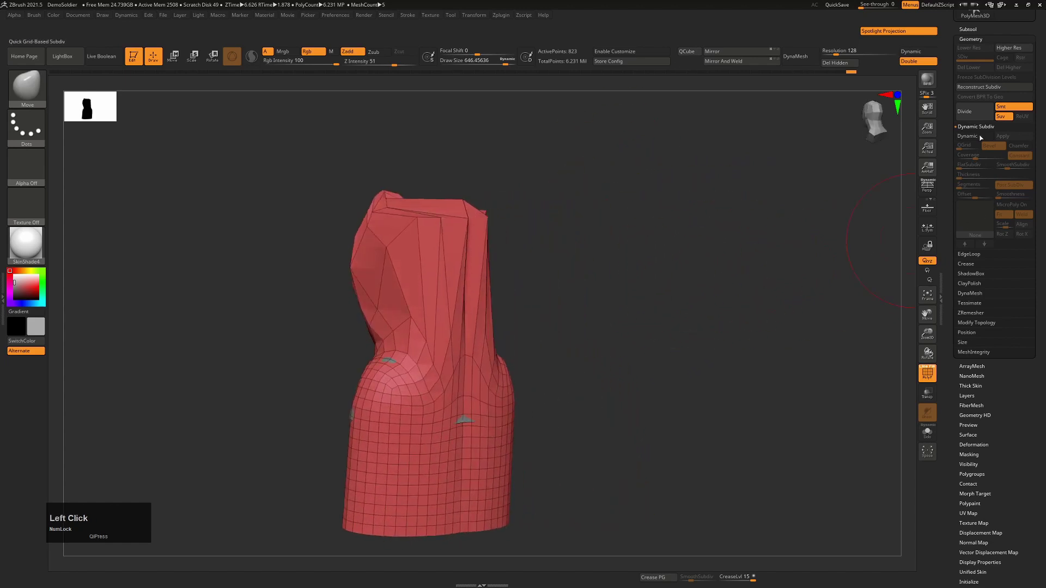
pyautogui.click(974, 127)
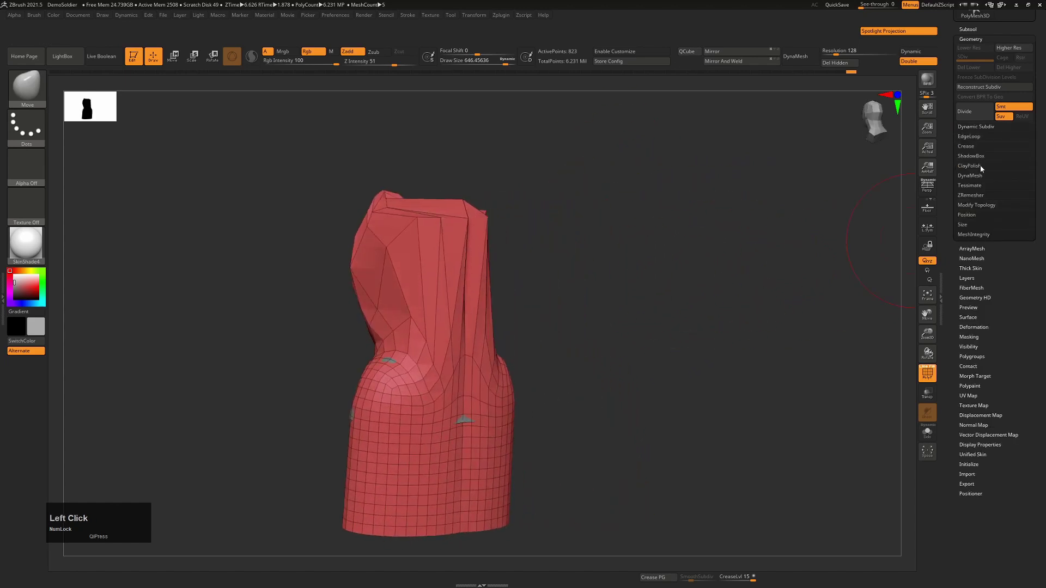
pyautogui.click(976, 196)
pyautogui.click(973, 209)
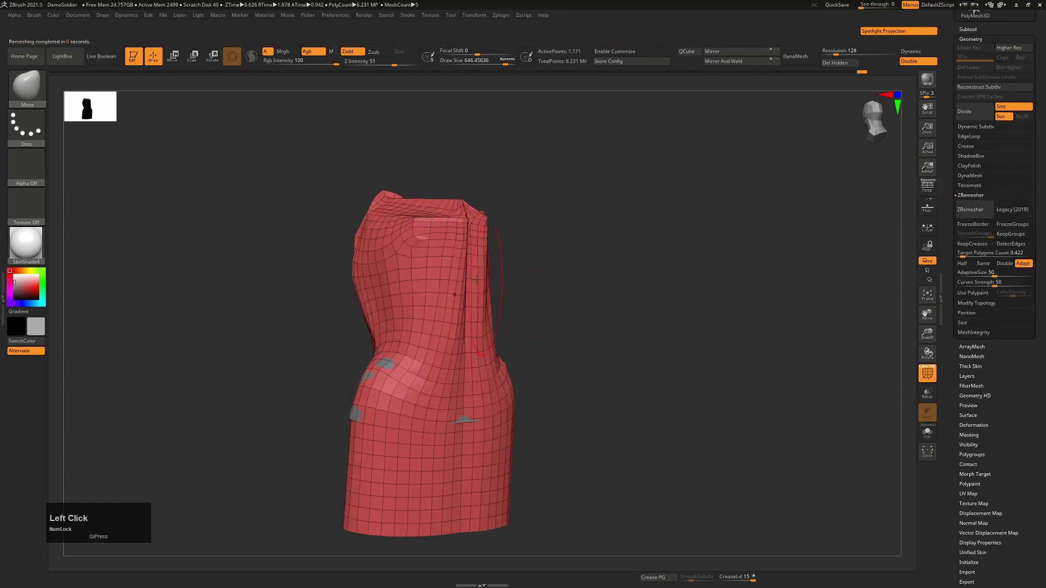
pyautogui.moveTo(610, 268)
pyautogui.mouseDown()
pyautogui.moveTo(452, 231)
pyautogui.moveTo(439, 216)
pyautogui.moveTo(452, 294)
pyautogui.mouseUp()
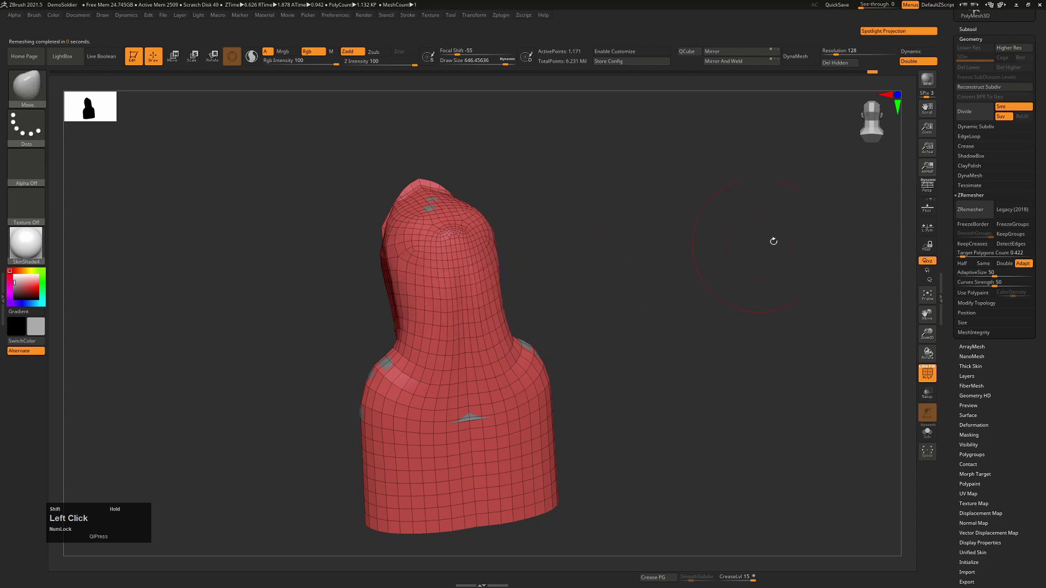
pyautogui.click(971, 215)
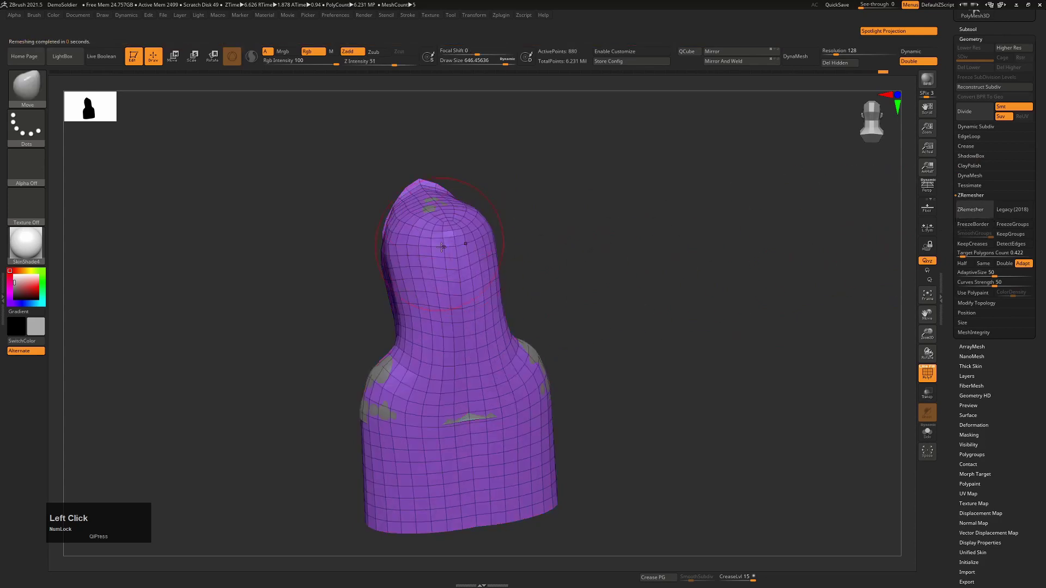
# Step: Round the hood's profile over the head with the Move brush and smooth its side surface
pyautogui.moveTo(626, 259)
pyautogui.mouseDown()
pyautogui.moveTo(675, 265)
pyautogui.moveTo(651, 247)
pyautogui.moveTo(640, 267)
pyautogui.mouseUp()
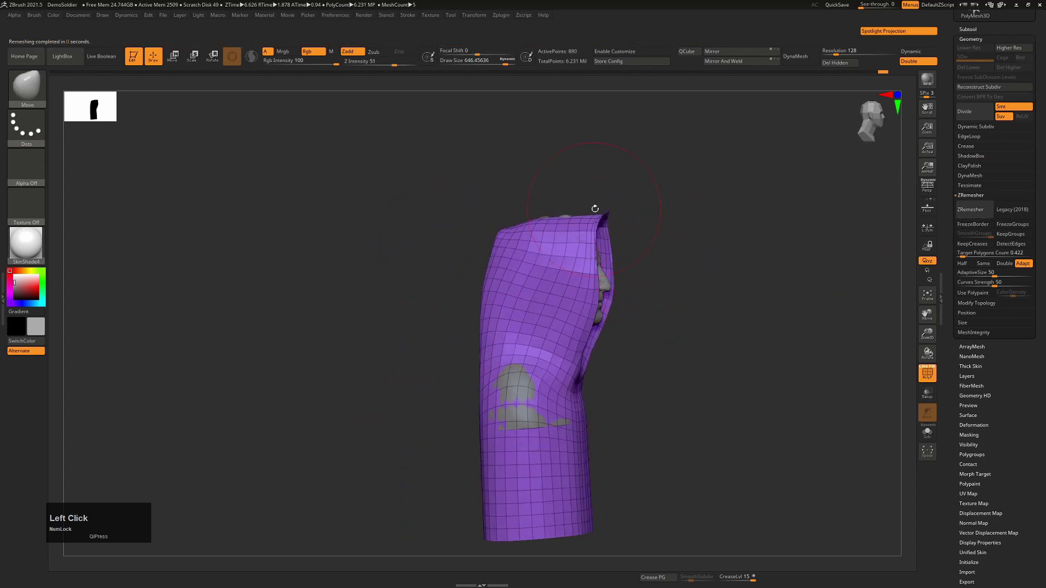
pyautogui.moveTo(608, 212)
pyautogui.mouseDown()
pyautogui.moveTo(609, 224)
pyautogui.moveTo(572, 205)
pyautogui.moveTo(507, 247)
pyautogui.moveTo(503, 327)
pyautogui.moveTo(498, 307)
pyautogui.mouseUp()
pyautogui.keyDown('shift'); pyautogui.moveTo(702, 297); pyautogui.dragTo(757, 301, button='right'); pyautogui.keyUp('shift')
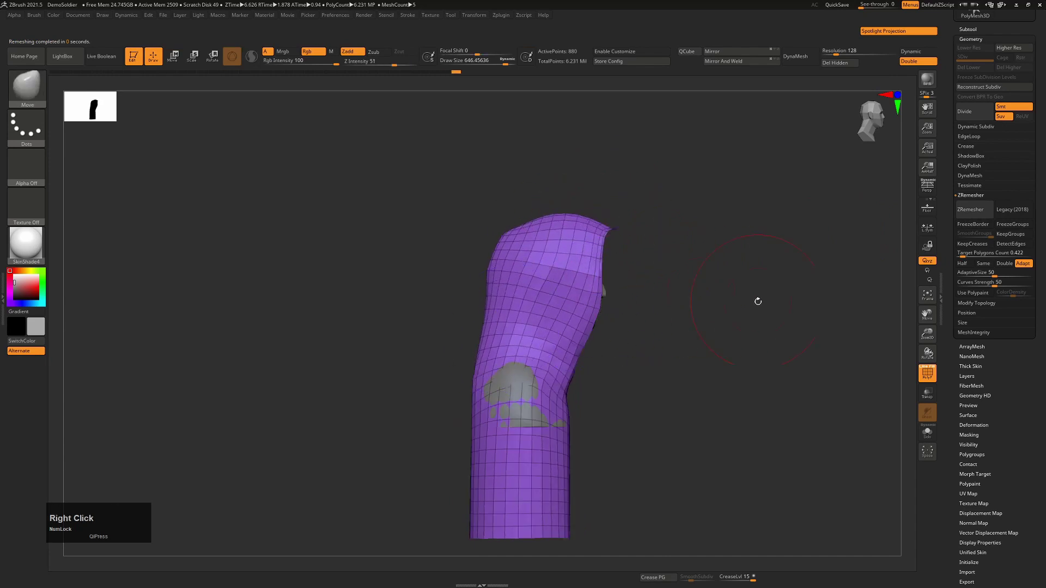
pyautogui.keyDown('shift'); pyautogui.moveTo(571, 301); pyautogui.dragTo(586, 284); pyautogui.keyUp('shift')
pyautogui.keyDown('shift'); pyautogui.moveTo(745, 303); pyautogui.dragTo(724, 305); pyautogui.keyUp('shift')
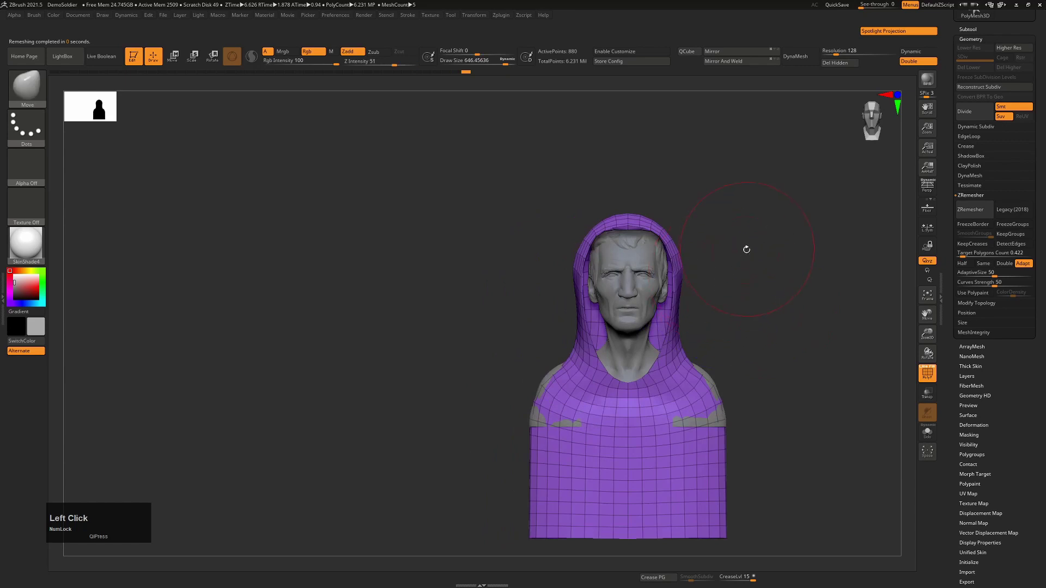
# Step: Remesh the garment with ZRemesher again and widen its shoulders and sides over the bust using a Move brush of size 1000
pyautogui.keyDown('alt'); pyautogui.moveTo(812, 257); pyautogui.dragTo(664, 278, button='right'); pyautogui.keyUp('alt')
pyautogui.click(970, 210)
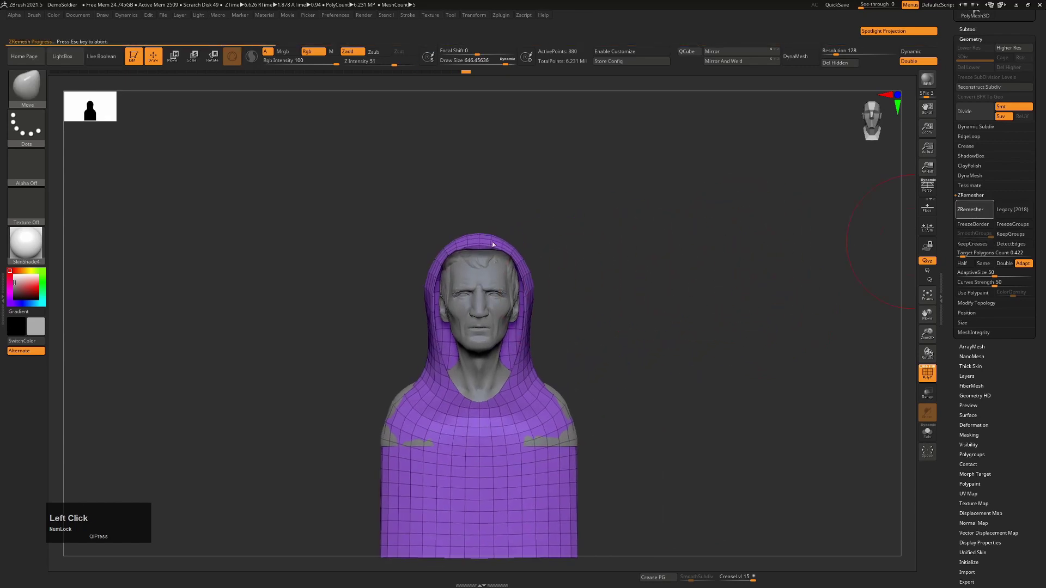
pyautogui.moveTo(400, 427); pyautogui.dragTo(388, 435)
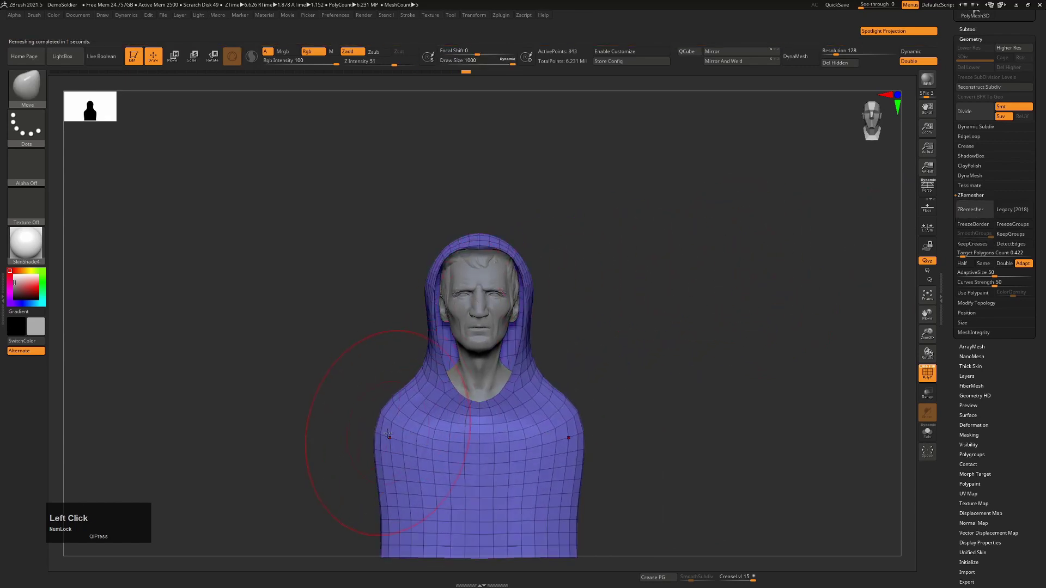
pyautogui.moveTo(398, 499); pyautogui.dragTo(386, 498)
# Step: Try smoothing the hood's side and front edge with a brush size of about 259, and undo the strokes
pyautogui.moveTo(610, 332); pyautogui.dragTo(755, 313)
pyautogui.keyDown('ctrl'); pyautogui.moveTo(621, 285); pyautogui.dragTo(607, 322, button='right'); pyautogui.keyUp('ctrl')
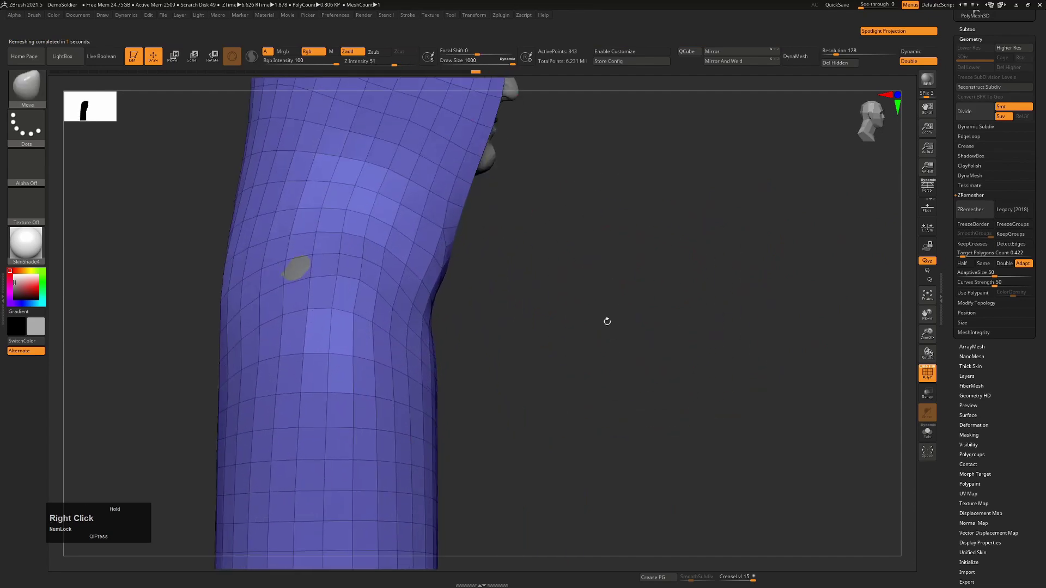
pyautogui.keyDown('alt'); pyautogui.moveTo(629, 88); pyautogui.dragTo(613, 352, button='right'); pyautogui.keyUp('alt')
pyautogui.moveTo(614, 352)
pyautogui.mouseDown()
pyautogui.moveTo(632, 387)
pyautogui.moveTo(615, 384)
pyautogui.mouseUp()
pyautogui.moveTo(439, 257)
pyautogui.keyDown('shift'); pyautogui.mouseDown()
pyautogui.moveTo(415, 283)
pyautogui.moveTo(444, 257)
pyautogui.moveTo(477, 263)
pyautogui.mouseUp(); pyautogui.keyUp('shift')
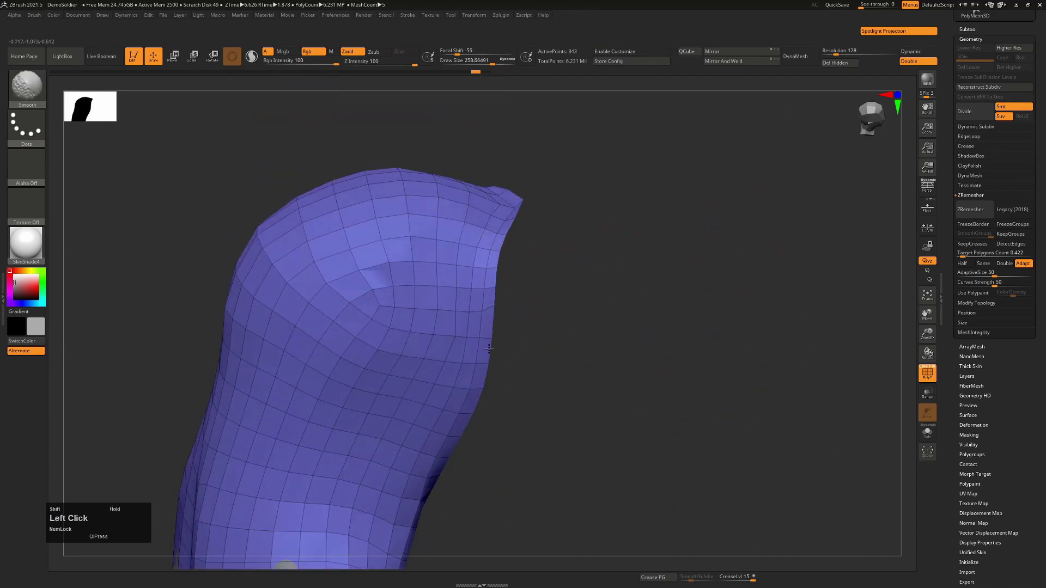
pyautogui.moveTo(489, 348)
pyautogui.keyDown('shift'); pyautogui.mouseDown()
pyautogui.moveTo(490, 213)
pyautogui.moveTo(515, 209)
pyautogui.mouseUp(); pyautogui.keyUp('shift')
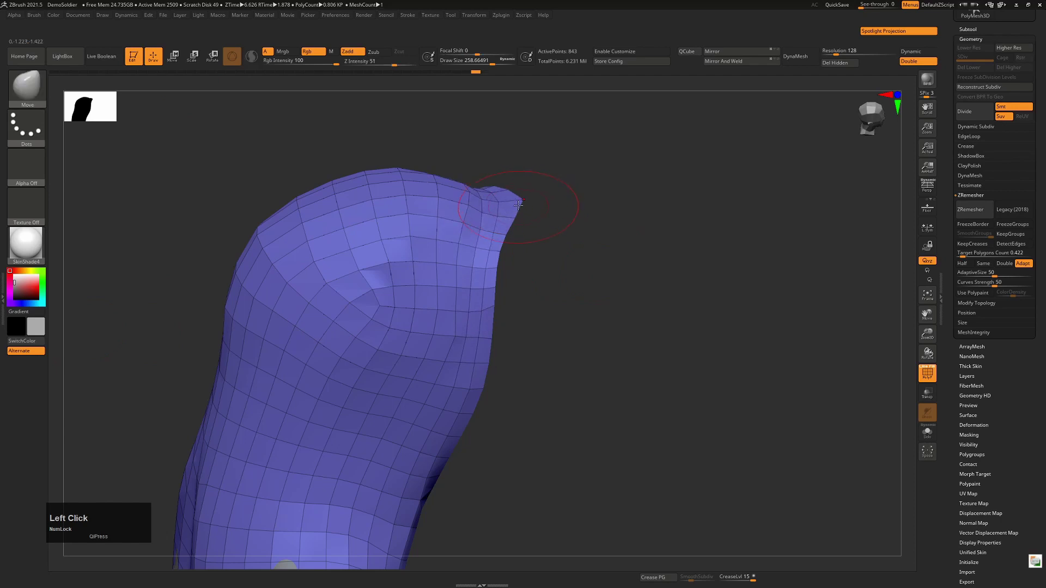
pyautogui.keyDown('shift'); pyautogui.click(518, 203); pyautogui.keyUp('shift')
pyautogui.hotkey('ctrl', 'z')
pyautogui.hotkey('ctrl', 'z')
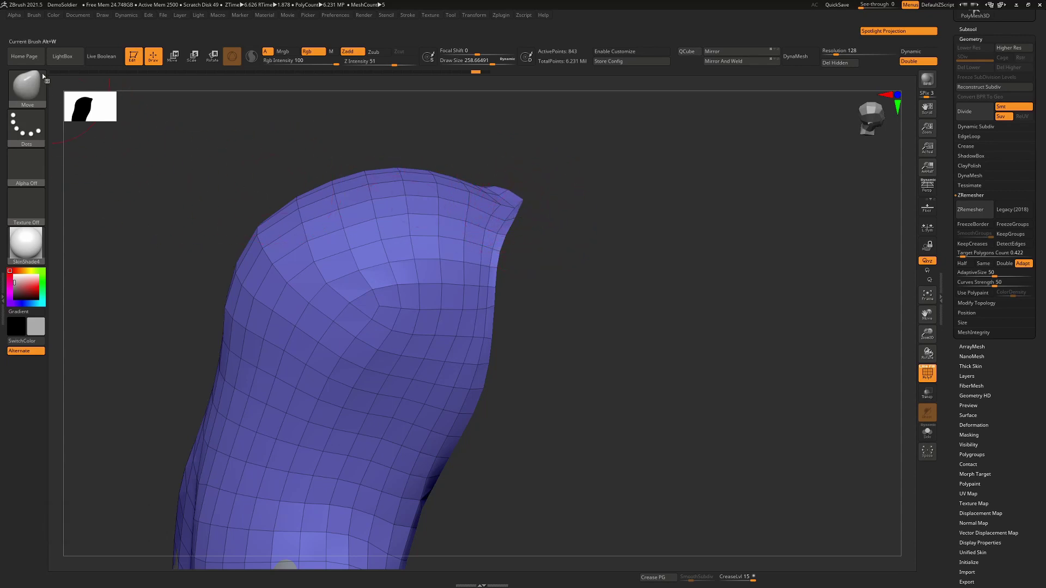
# Step: Set the Smooth brush's minimum connected points to the lowest value and smooth the hood's front edge down toward the chin
pyautogui.click(33, 15)
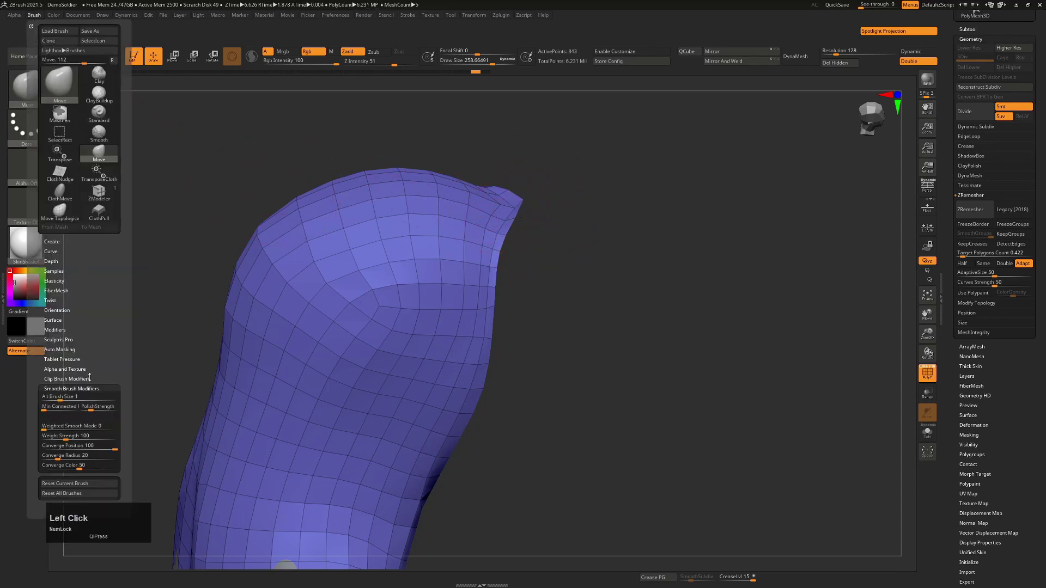
pyautogui.click(87, 388)
pyautogui.click(88, 388)
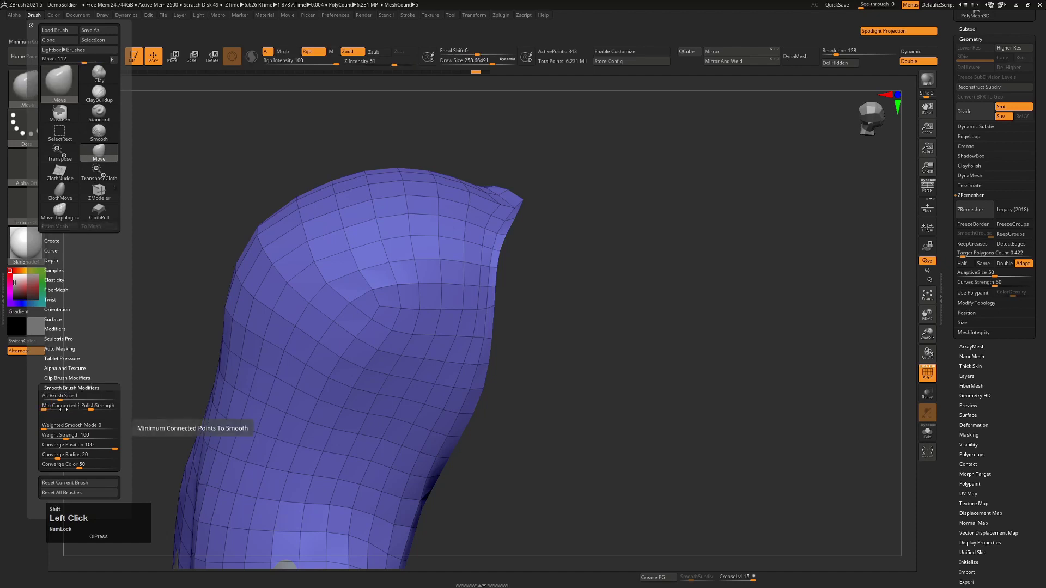
pyautogui.press('shift')
pyautogui.press('shift')
pyautogui.click(46, 409)
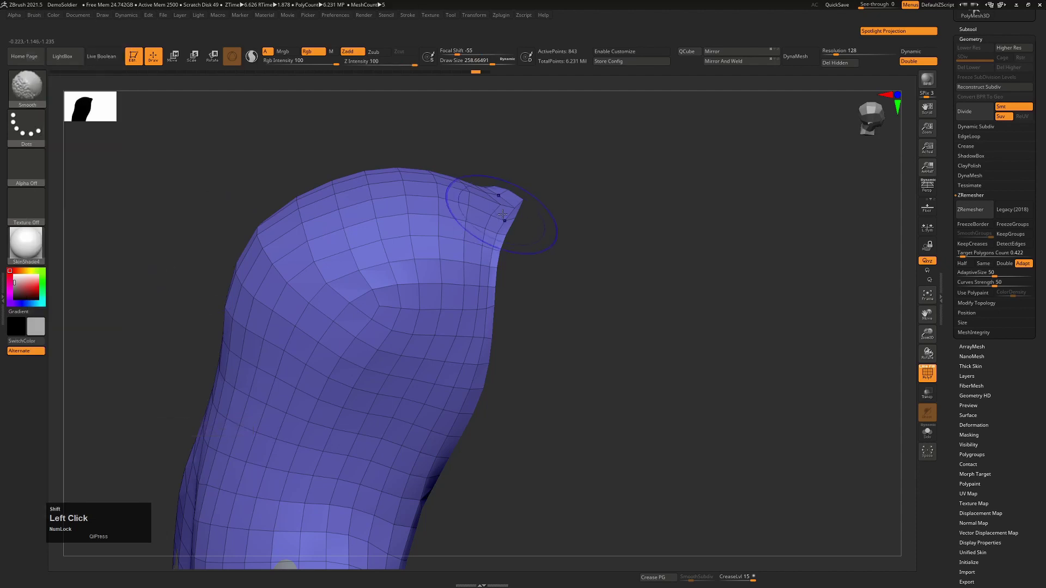
pyautogui.moveTo(498, 211)
pyautogui.keyDown('shift'); pyautogui.mouseDown()
pyautogui.moveTo(513, 206)
pyautogui.moveTo(494, 243)
pyautogui.moveTo(495, 231)
pyautogui.moveTo(485, 376)
pyautogui.mouseUp(); pyautogui.keyUp('shift')
pyautogui.moveTo(573, 285); pyautogui.dragTo(737, 312)
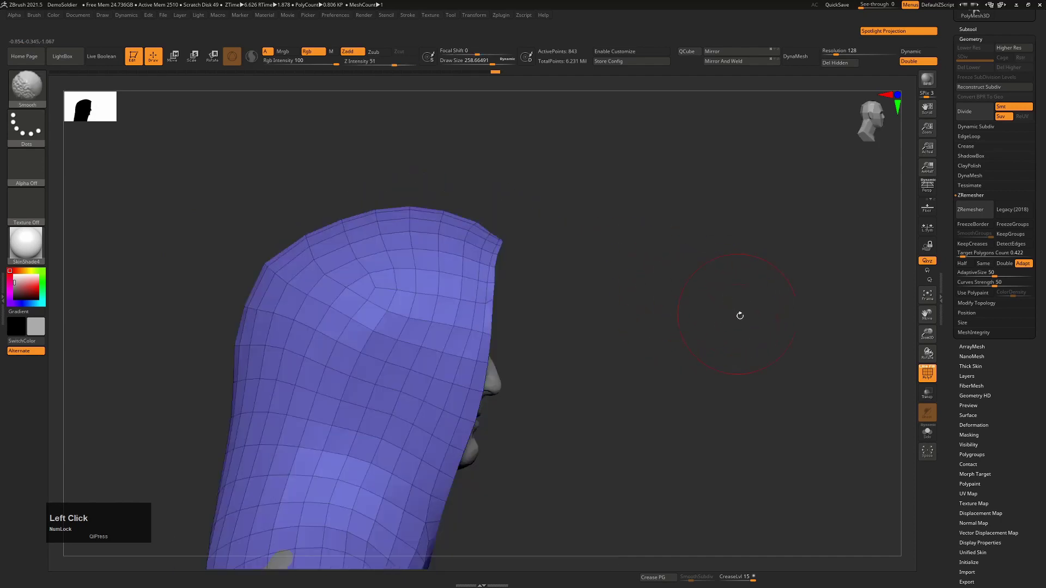
# Step: Remesh the hooded garment with ZRemesher and check its topology from the side, front and three-quarter view
pyautogui.click(970, 209)
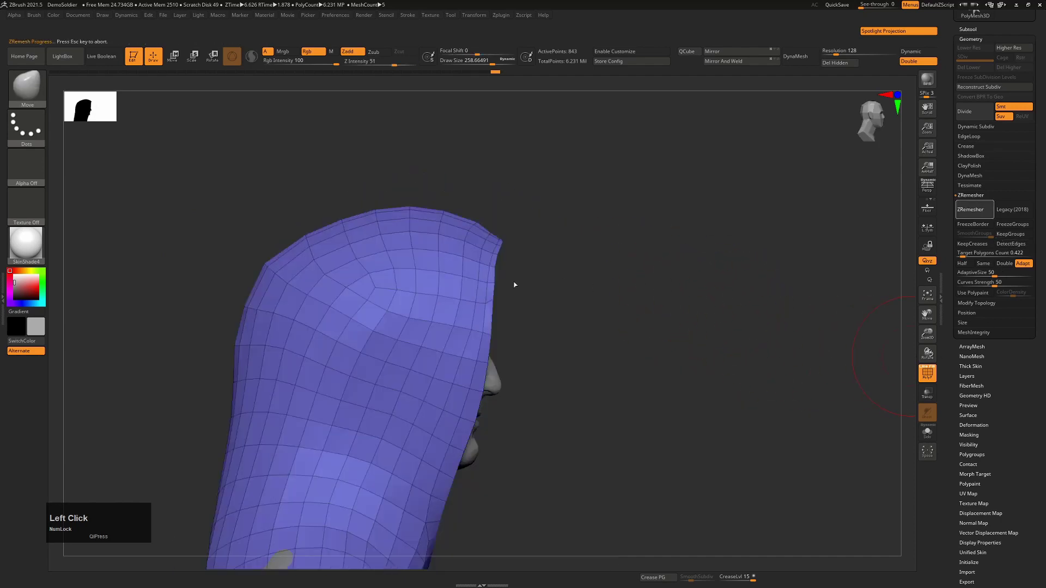
pyautogui.keyDown('alt'); pyautogui.moveTo(592, 302); pyautogui.dragTo(605, 199, button='right'); pyautogui.keyUp('alt')
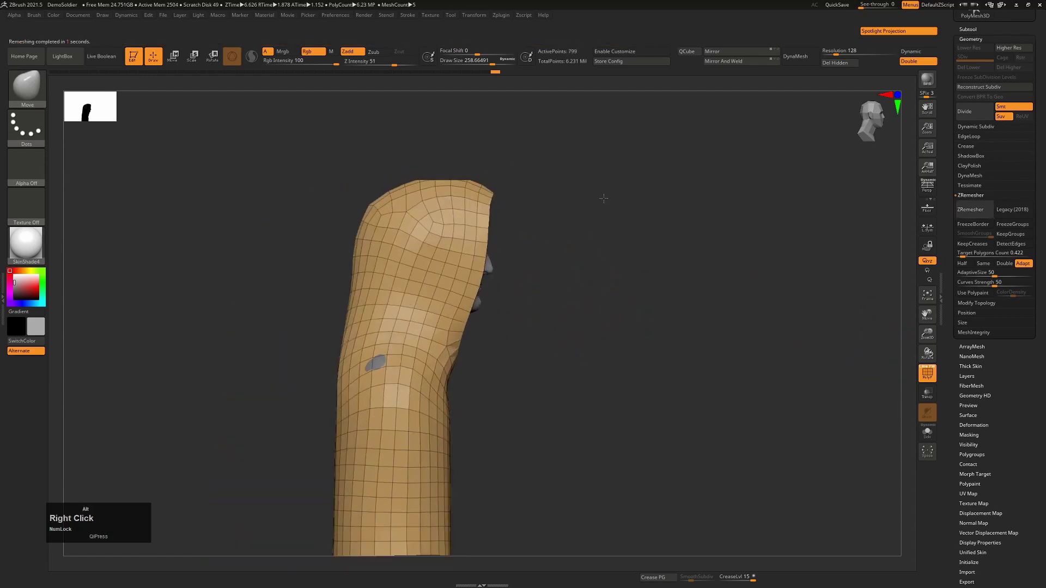
pyautogui.moveTo(762, 288); pyautogui.dragTo(689, 282)
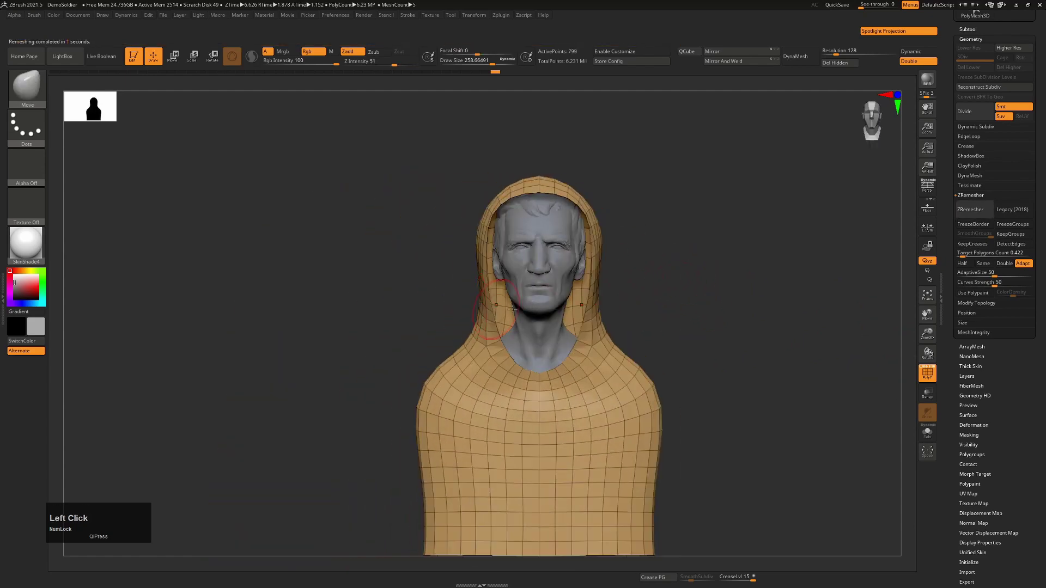
pyautogui.moveTo(698, 263); pyautogui.dragTo(653, 340, button='right')
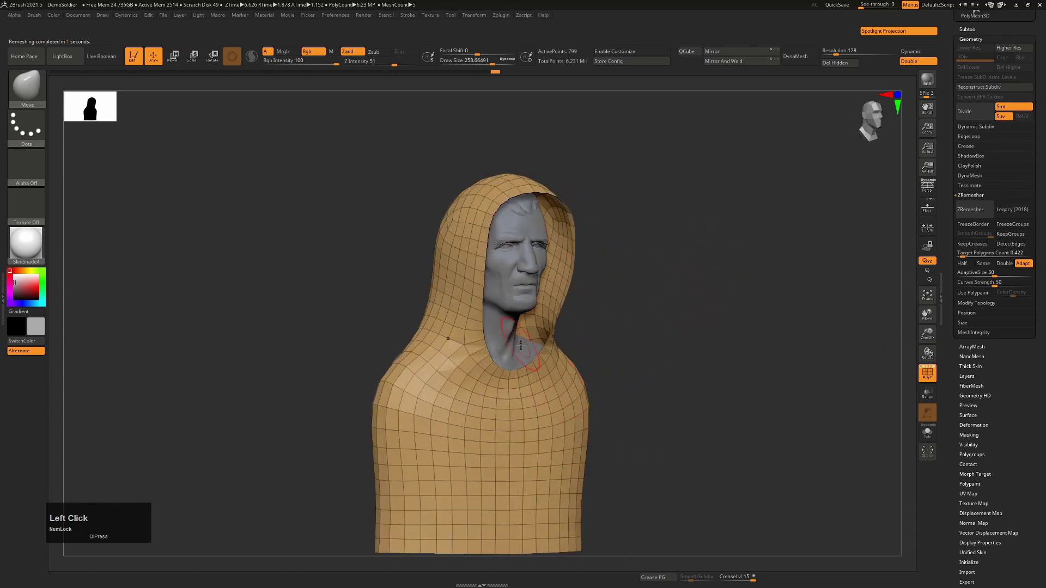
# Step: Dock the Dynamics palette in the side tray and recalculate the collision volume around the bust
pyautogui.click(4, 268)
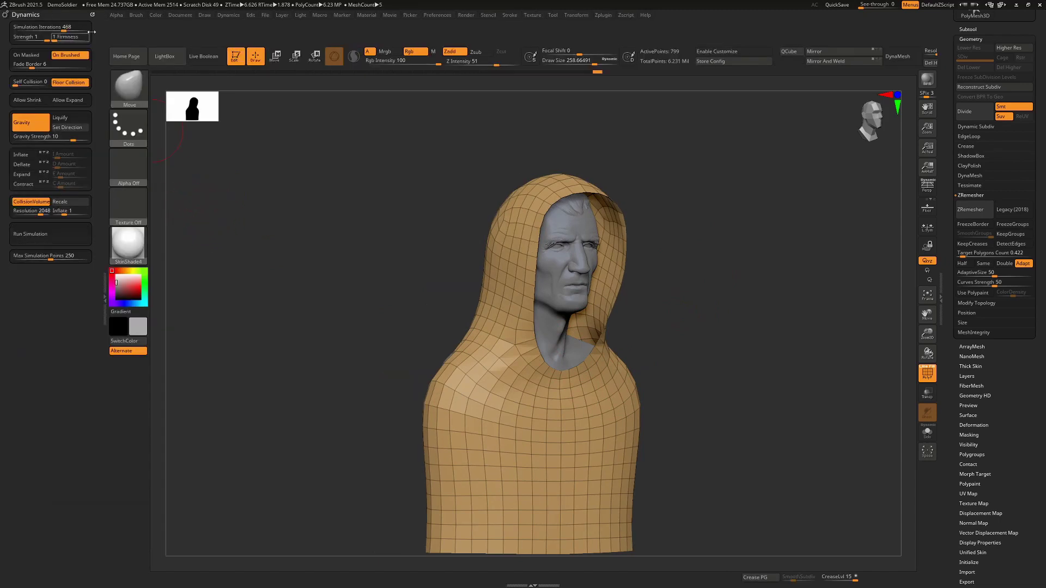
pyautogui.moveTo(90, 14); pyautogui.dragTo(251, 133)
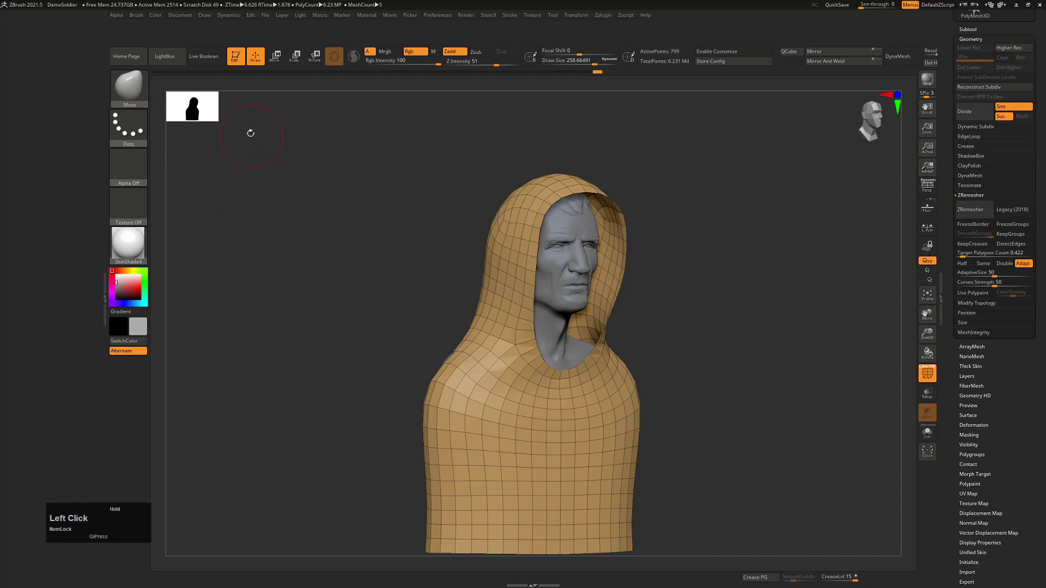
pyautogui.click(226, 15)
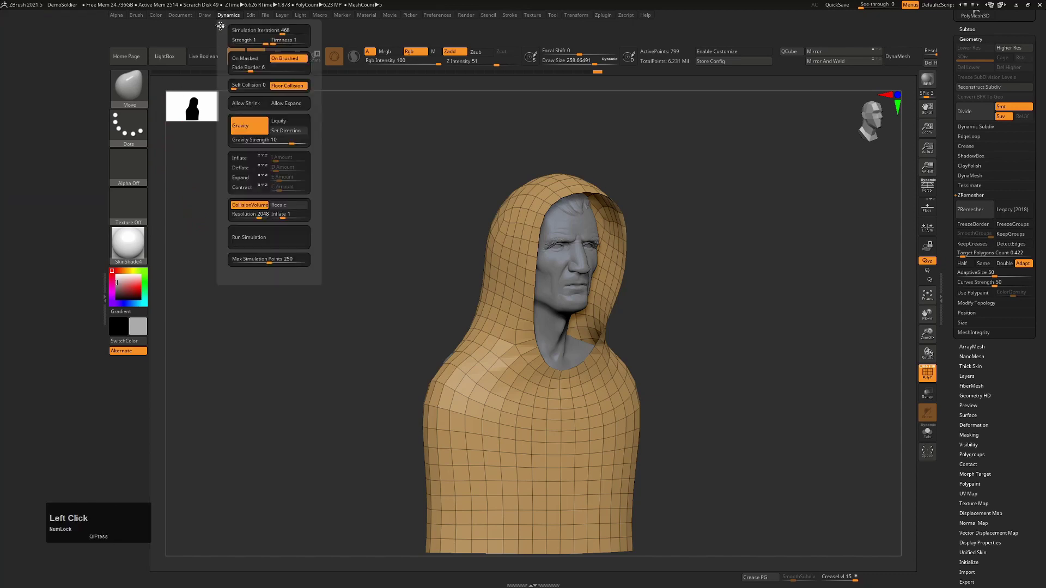
pyautogui.moveTo(220, 26); pyautogui.dragTo(36, 48)
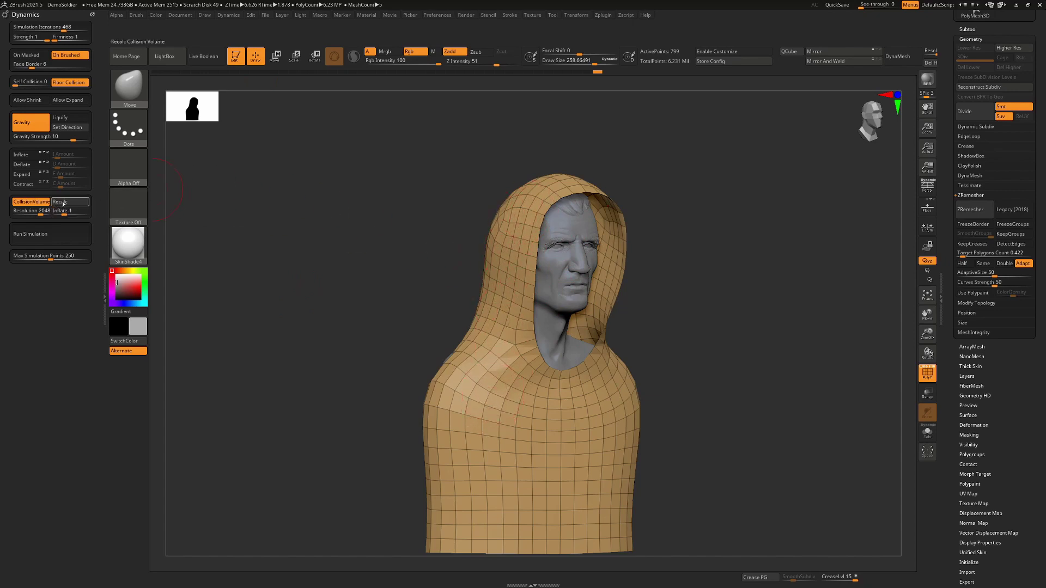
pyautogui.click(68, 203)
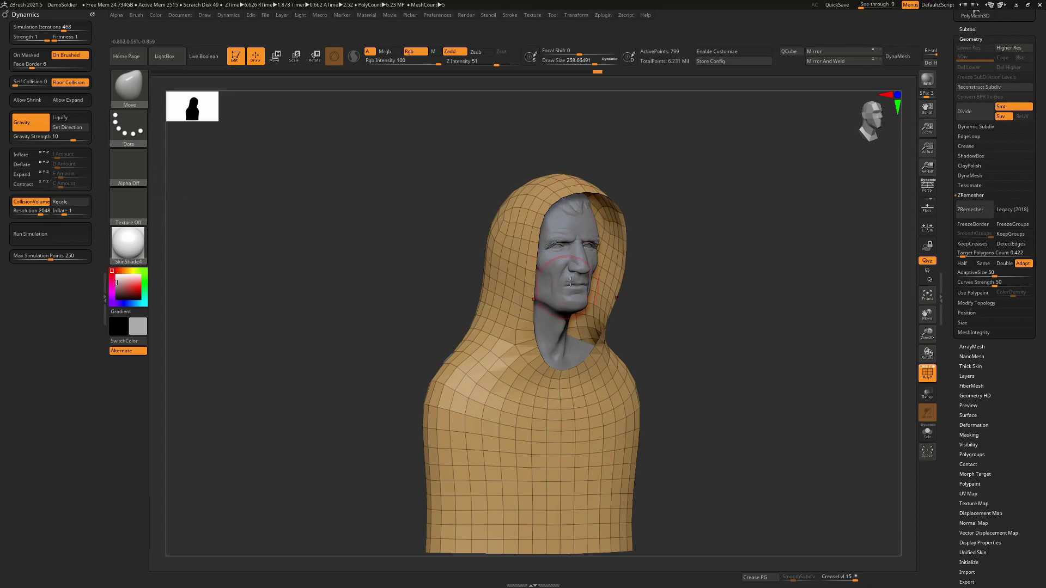
# Step: Run the cloth simulation on the hooded garment with 468 iterations, check the drape in profile, and undo it
pyautogui.click(35, 27)
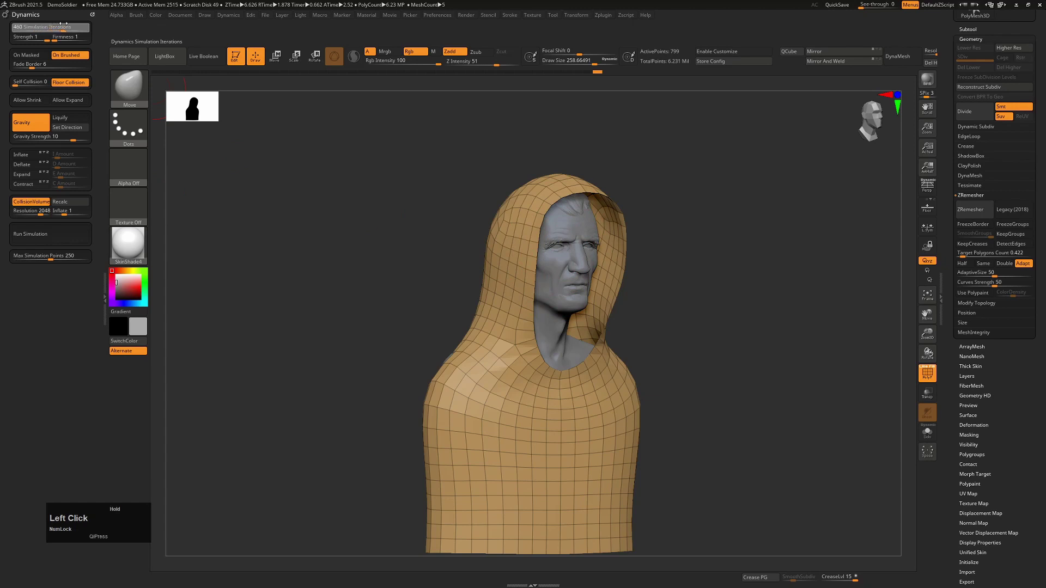
pyautogui.moveTo(63, 23); pyautogui.dragTo(64, 24)
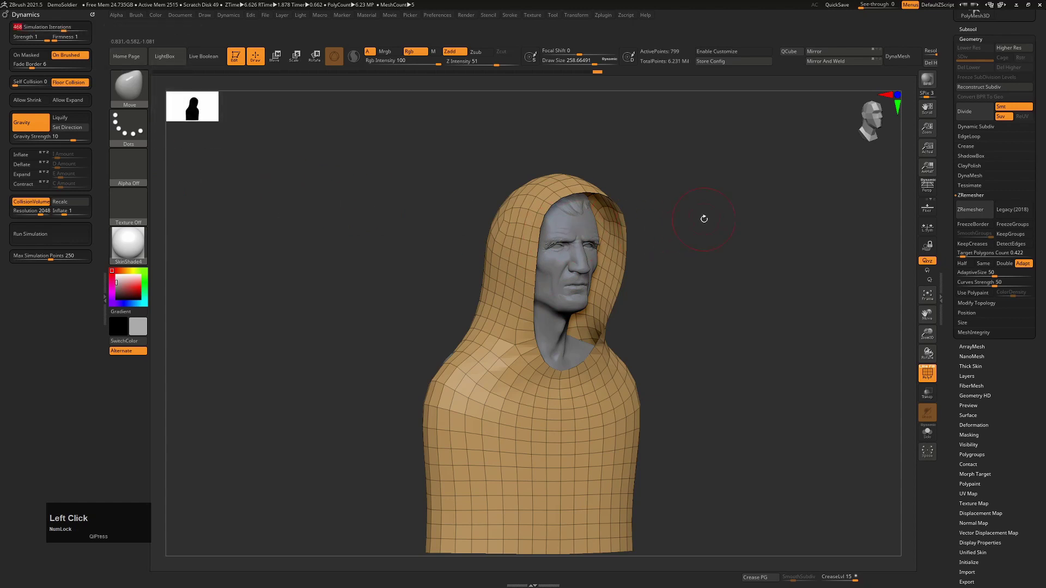
pyautogui.keyDown('shift'); pyautogui.moveTo(735, 210); pyautogui.dragTo(729, 210); pyautogui.keyUp('shift')
pyautogui.keyDown('alt'); pyautogui.moveTo(634, 208); pyautogui.dragTo(634, 208, button='right'); pyautogui.keyUp('alt')
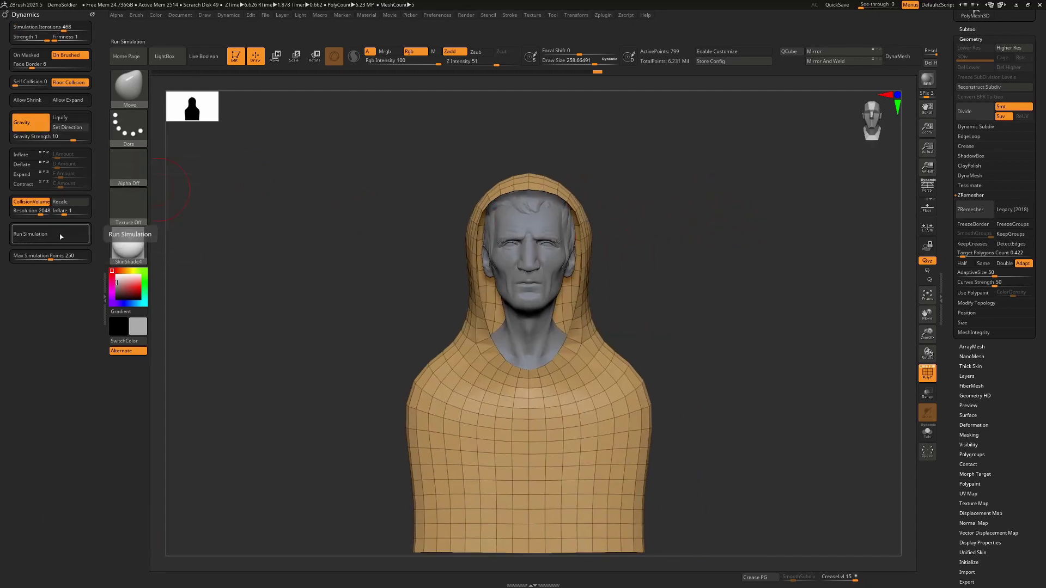
pyautogui.click(61, 234)
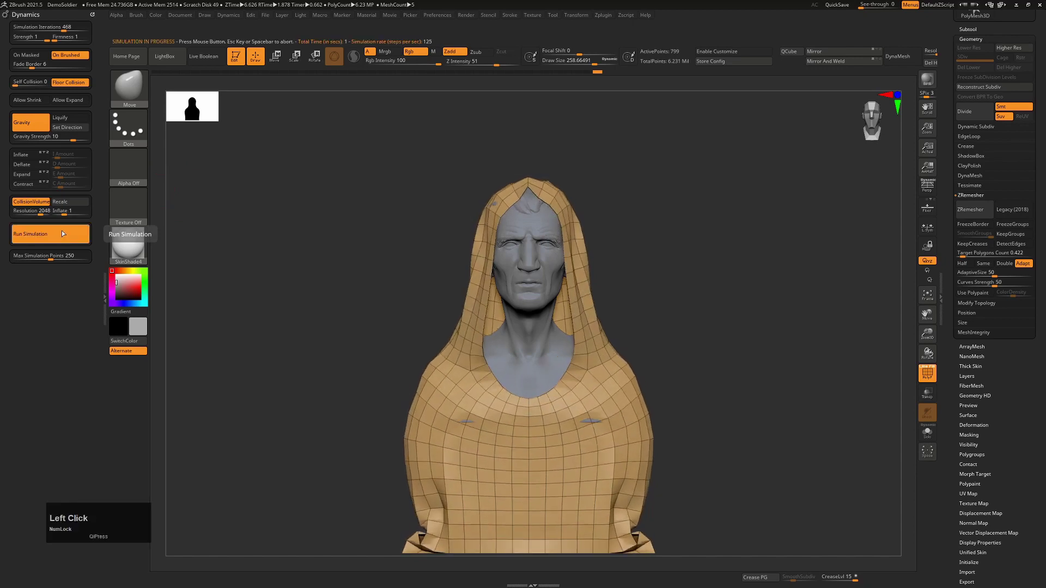
pyautogui.keyDown('shift'); pyautogui.moveTo(668, 215); pyautogui.dragTo(627, 228); pyautogui.keyUp('shift')
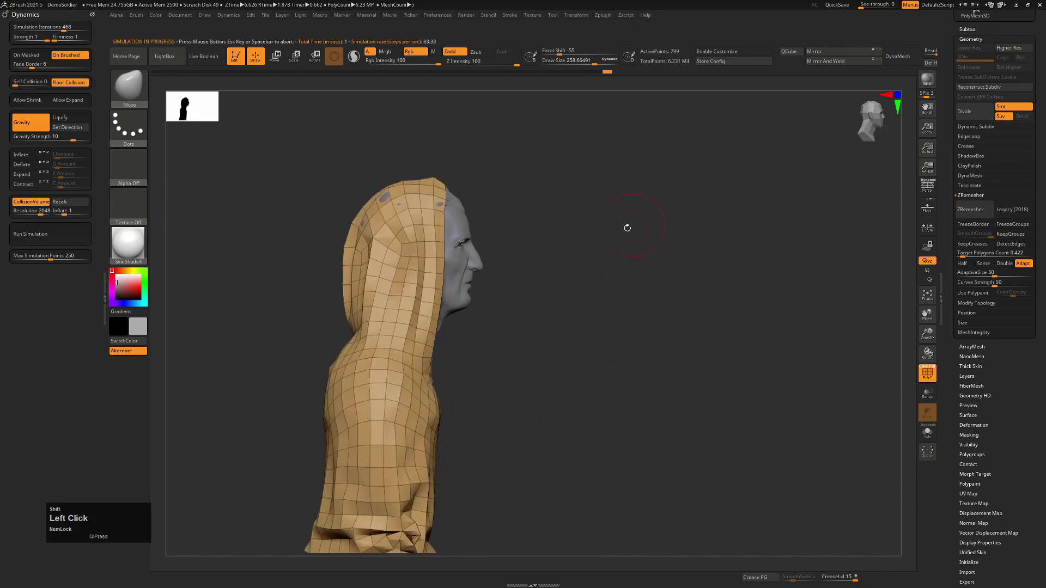
pyautogui.hotkey('shift', 'f')
pyautogui.moveTo(636, 268); pyautogui.dragTo(618, 272)
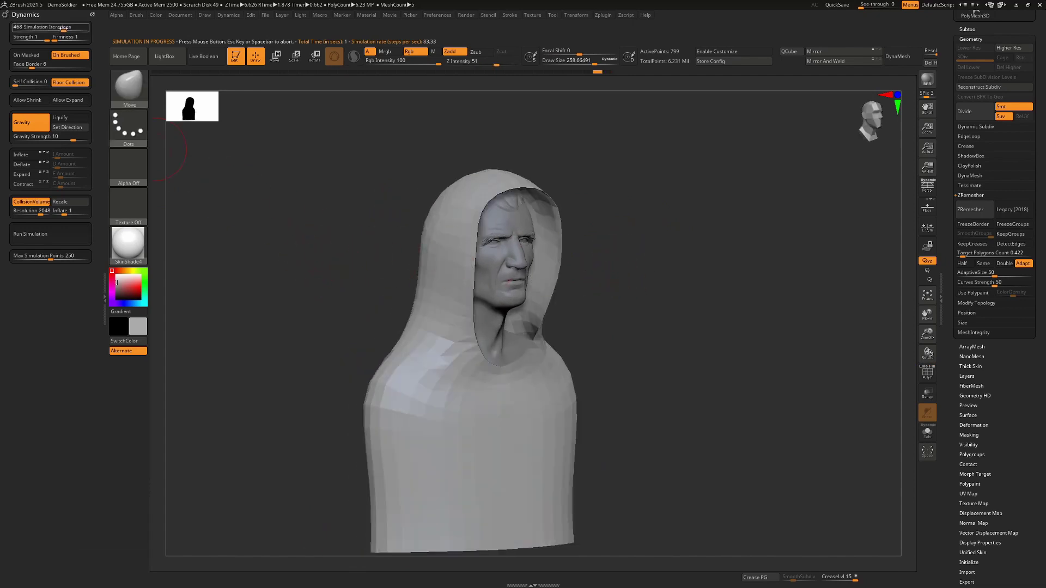
# Step: Set the simulation iterations to 1000, run the cloth simulation, and inspect the bunched hem from the side and below
pyautogui.moveTo(64, 29); pyautogui.dragTo(83, 27)
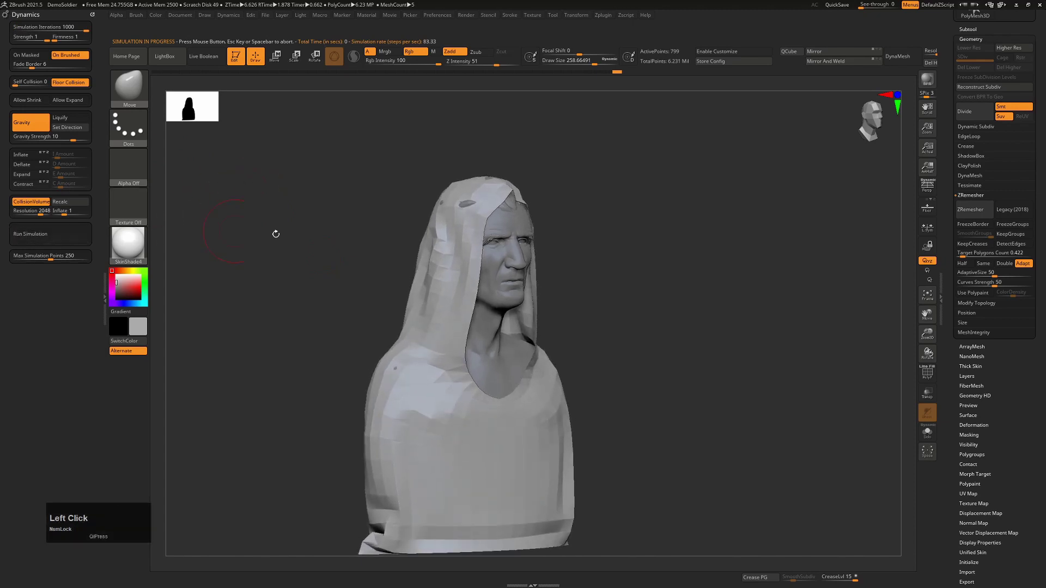
pyautogui.moveTo(636, 287); pyautogui.dragTo(648, 312)
pyautogui.keyDown('alt'); pyautogui.moveTo(662, 340); pyautogui.dragTo(639, 252, button='right'); pyautogui.keyUp('alt')
pyautogui.moveTo(727, 312); pyautogui.dragTo(670, 316)
pyautogui.moveTo(735, 422)
pyautogui.mouseDown()
pyautogui.moveTo(691, 422)
pyautogui.moveTo(668, 384)
pyautogui.mouseUp()
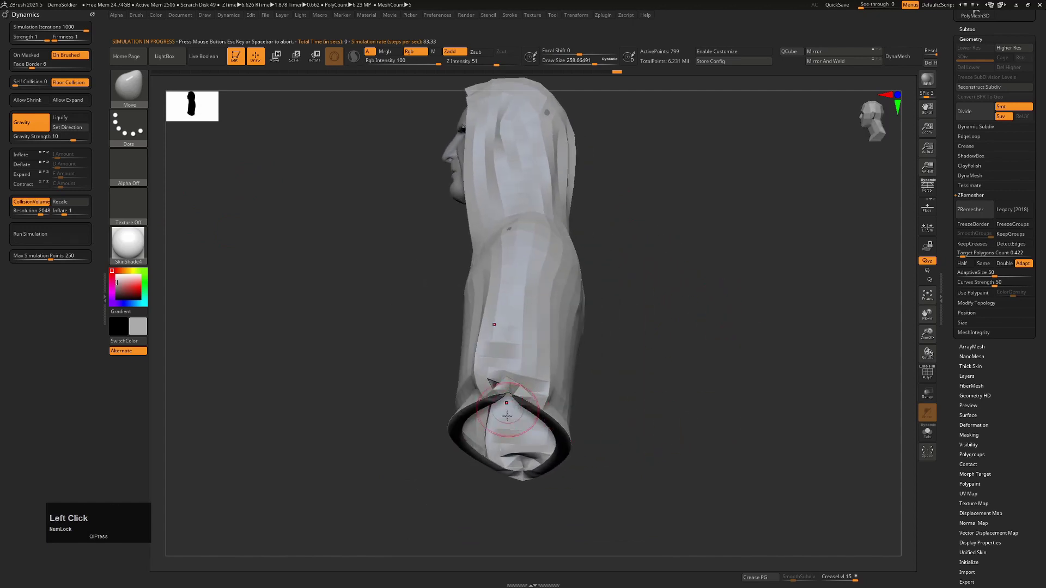
# Step: Turn off Floor Collision and run the cloth simulation on the garment again
pyautogui.click(79, 83)
pyautogui.moveTo(310, 240)
pyautogui.mouseDown()
pyautogui.moveTo(362, 253)
pyautogui.moveTo(155, 252)
pyautogui.mouseUp()
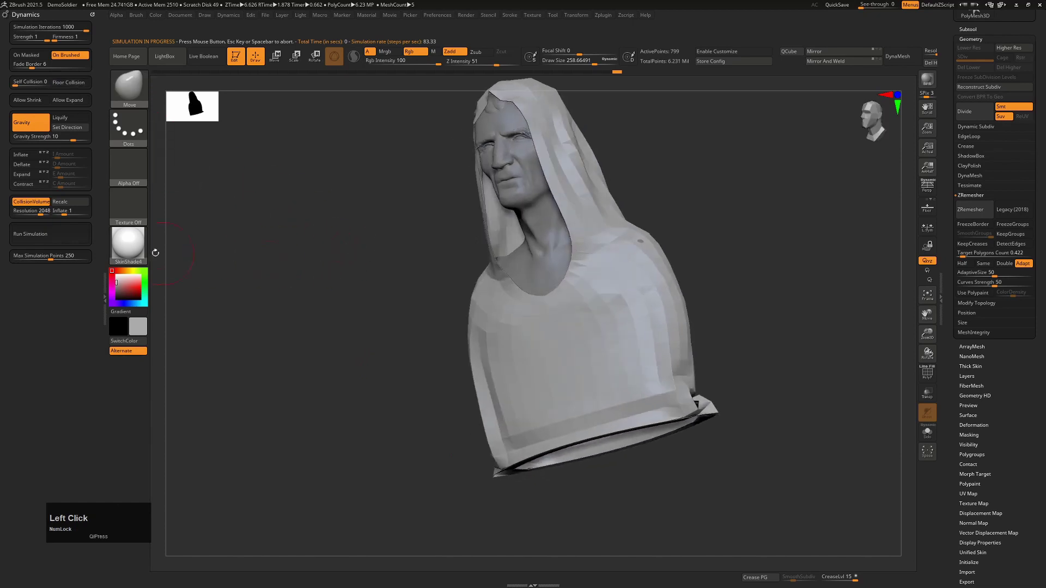
pyautogui.click(65, 234)
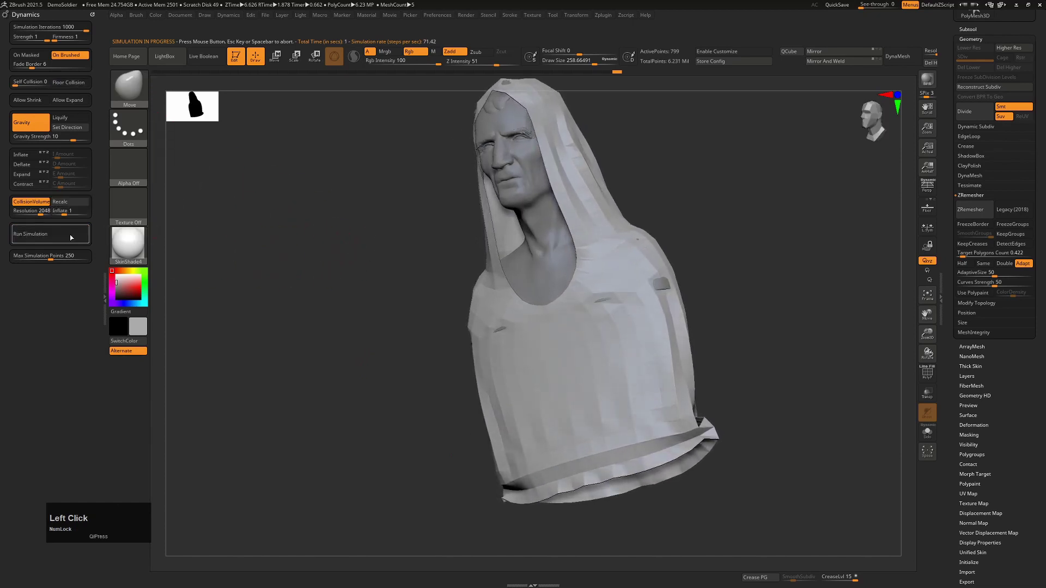
pyautogui.keyDown('shift'); pyautogui.moveTo(327, 297); pyautogui.dragTo(356, 297); pyautogui.keyUp('shift')
pyautogui.moveTo(623, 314); pyautogui.dragTo(633, 333)
# Step: Turn on Dynamic Subdiv for the garment and hide the polyframe to preview the draped hood smoothly
pyautogui.hotkey('shift', 'f')
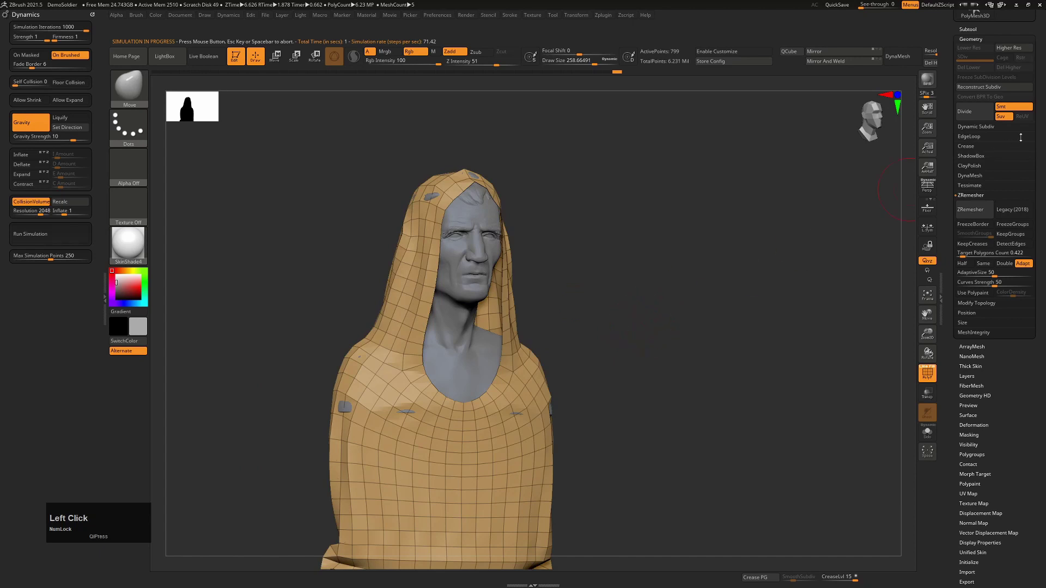
pyautogui.click(993, 128)
pyautogui.press('d')
pyautogui.hotkey('shift', 'f')
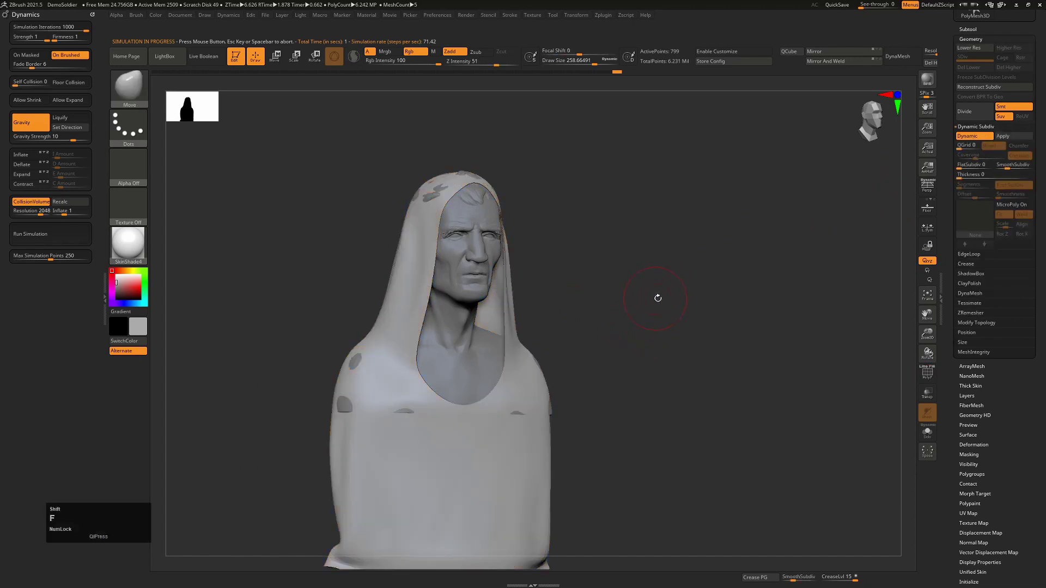
pyautogui.moveTo(657, 297); pyautogui.dragTo(666, 296)
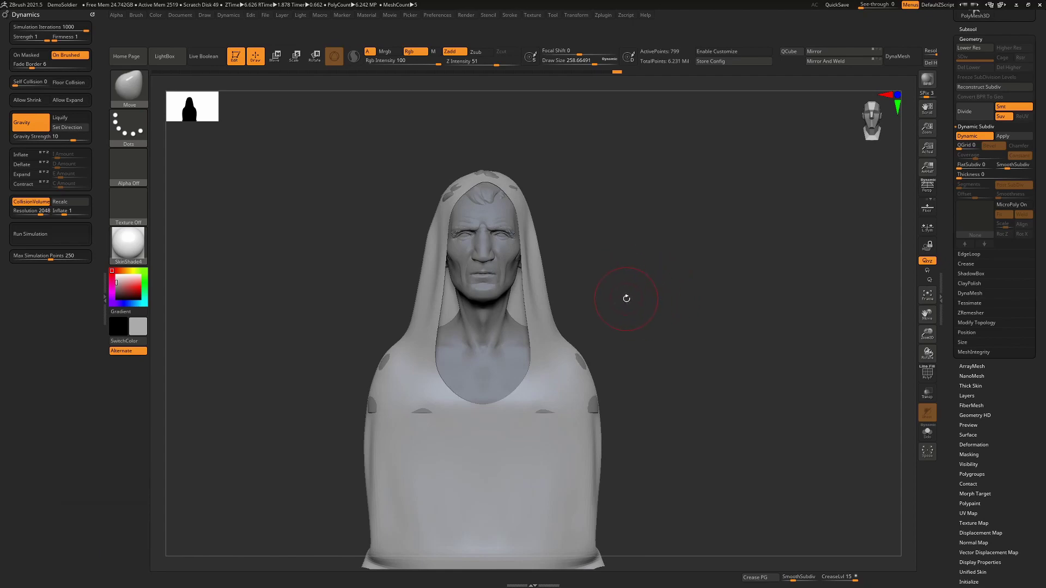
# Step: Choose the ClothNudge brush at size 1000, turn off symmetry, and nudge folds into the hood's side and neckline
pyautogui.press('b')
pyautogui.press('c')
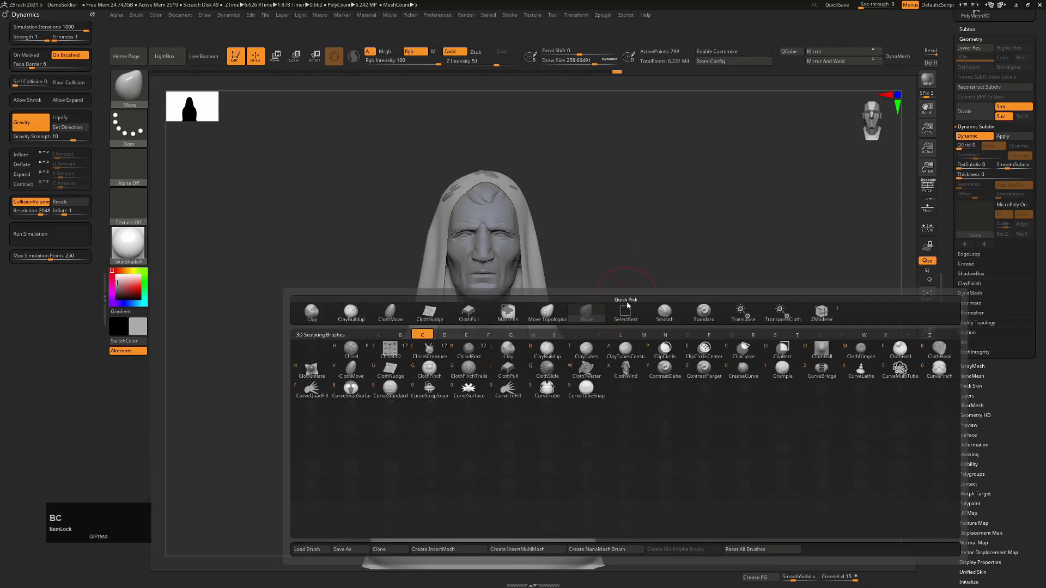
pyautogui.click(394, 372)
pyautogui.press('s')
pyautogui.moveTo(426, 286); pyautogui.dragTo(450, 285)
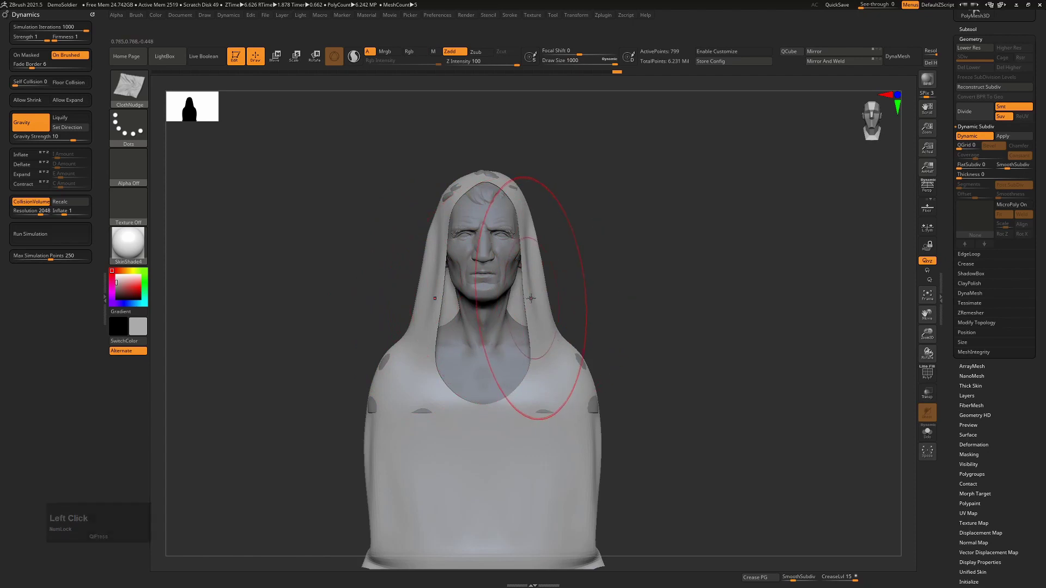
pyautogui.press('x')
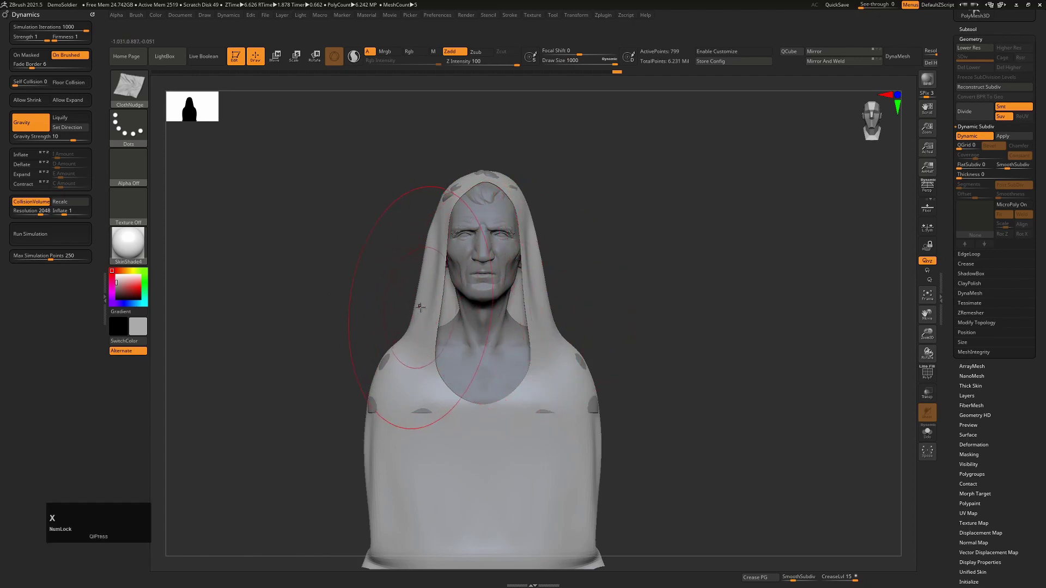
pyautogui.moveTo(430, 308)
pyautogui.mouseDown()
pyautogui.moveTo(439, 317)
pyautogui.moveTo(390, 378)
pyautogui.moveTo(375, 351)
pyautogui.moveTo(456, 339)
pyautogui.mouseUp()
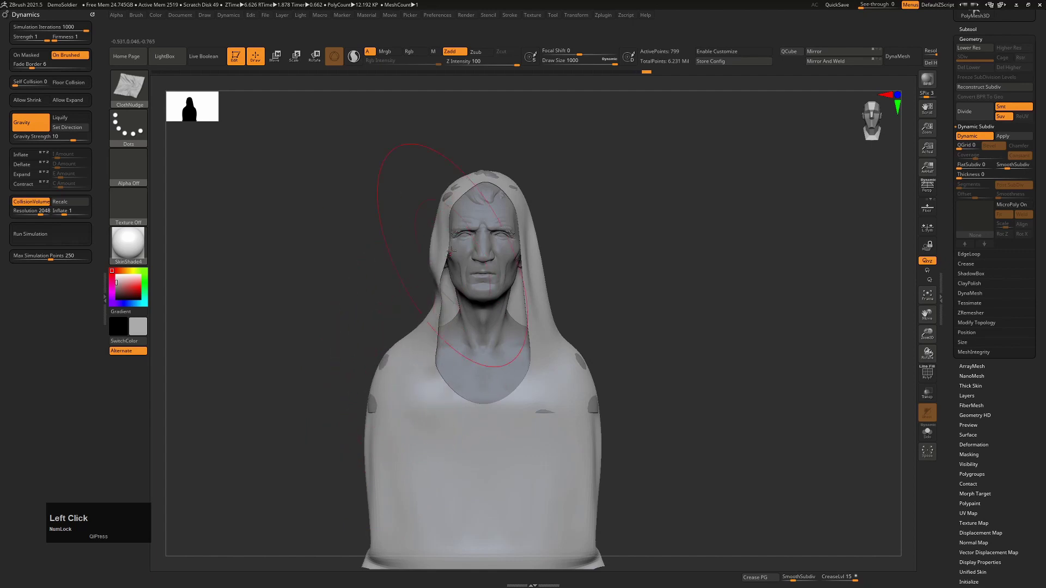
pyautogui.moveTo(450, 251)
pyautogui.mouseDown()
pyautogui.moveTo(547, 252)
pyautogui.moveTo(675, 214)
pyautogui.mouseUp()
pyautogui.moveTo(501, 267)
pyautogui.mouseDown()
pyautogui.moveTo(485, 299)
pyautogui.moveTo(461, 299)
pyautogui.moveTo(531, 254)
pyautogui.moveTo(477, 358)
pyautogui.mouseUp()
# Step: Set the ClothNudge brush size to about 829 and nudge the hood's side, neckline and shoulder cloth around the head
pyautogui.moveTo(653, 338)
pyautogui.mouseDown()
pyautogui.moveTo(392, 351)
pyautogui.moveTo(381, 283)
pyautogui.moveTo(389, 277)
pyautogui.moveTo(383, 292)
pyautogui.moveTo(338, 285)
pyautogui.moveTo(383, 311)
pyautogui.moveTo(353, 296)
pyautogui.mouseUp()
pyautogui.press('s')
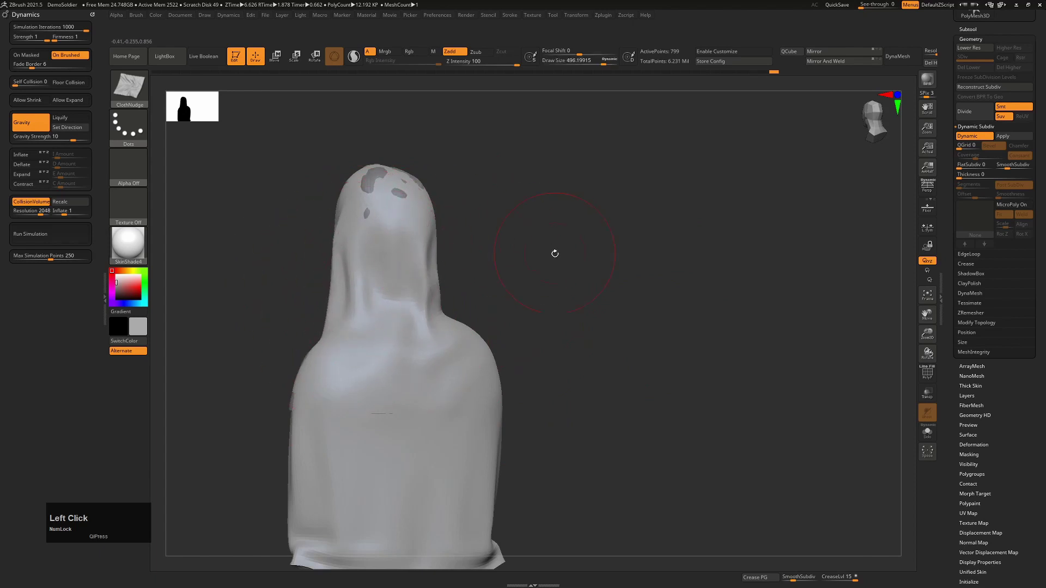
pyautogui.moveTo(555, 254); pyautogui.dragTo(616, 256)
pyautogui.press('s')
pyautogui.moveTo(431, 290); pyautogui.dragTo(444, 290)
pyautogui.moveTo(410, 296)
pyautogui.mouseDown()
pyautogui.moveTo(390, 306)
pyautogui.moveTo(408, 330)
pyautogui.moveTo(394, 305)
pyautogui.moveTo(393, 314)
pyautogui.mouseUp()
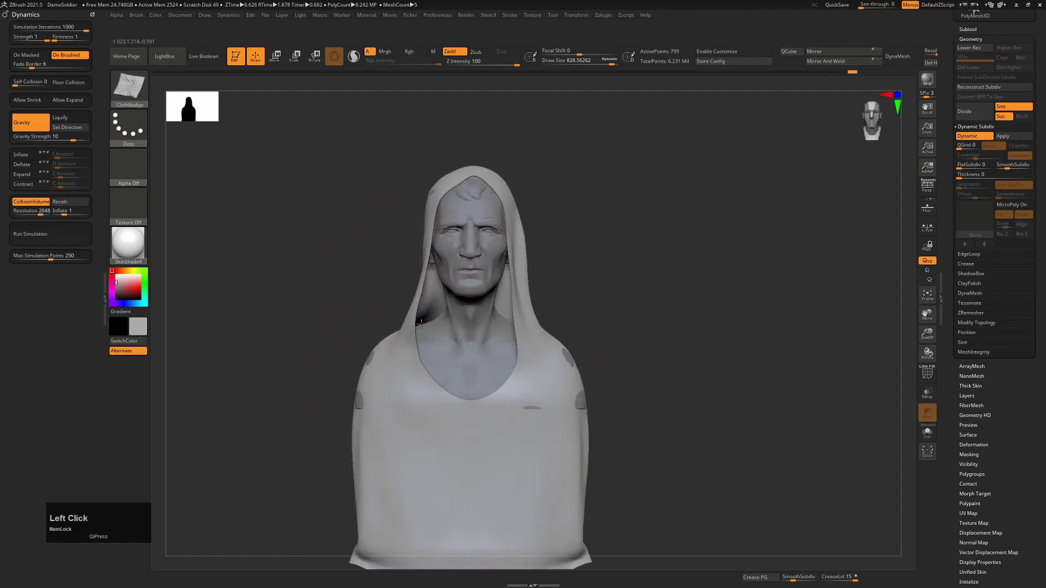
pyautogui.moveTo(400, 371); pyautogui.dragTo(411, 353)
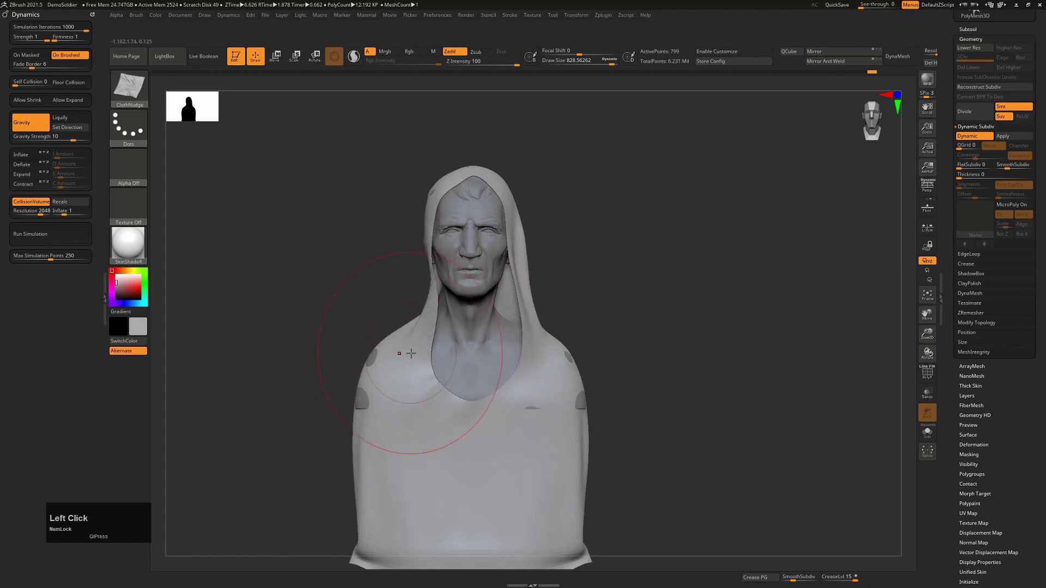
pyautogui.moveTo(548, 347); pyautogui.dragTo(494, 375)
pyautogui.moveTo(566, 242); pyautogui.dragTo(703, 241)
pyautogui.moveTo(341, 296)
pyautogui.mouseDown()
pyautogui.moveTo(383, 324)
pyautogui.moveTo(354, 288)
pyautogui.moveTo(368, 295)
pyautogui.moveTo(376, 324)
pyautogui.moveTo(402, 237)
pyautogui.moveTo(383, 279)
pyautogui.moveTo(429, 282)
pyautogui.mouseUp()
# Step: Try to move the draped garment with the TransposeCloth brush from the side and front views
pyautogui.moveTo(708, 321)
pyautogui.keyDown('shift'); pyautogui.mouseDown()
pyautogui.moveTo(586, 329)
pyautogui.moveTo(658, 289)
pyautogui.moveTo(547, 328)
pyautogui.mouseUp(); pyautogui.keyUp('shift')
pyautogui.press('b')
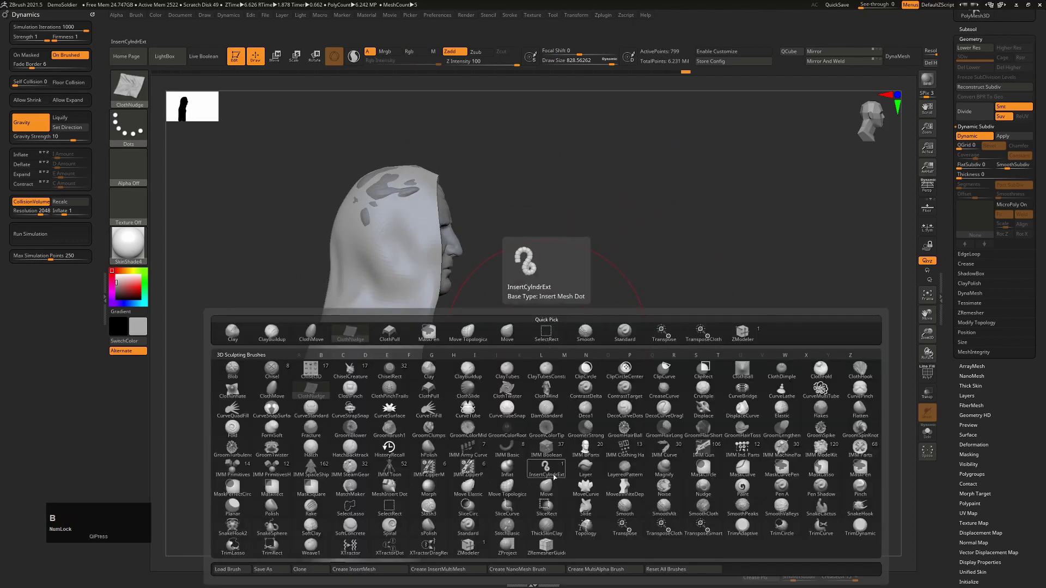
pyautogui.press('t')
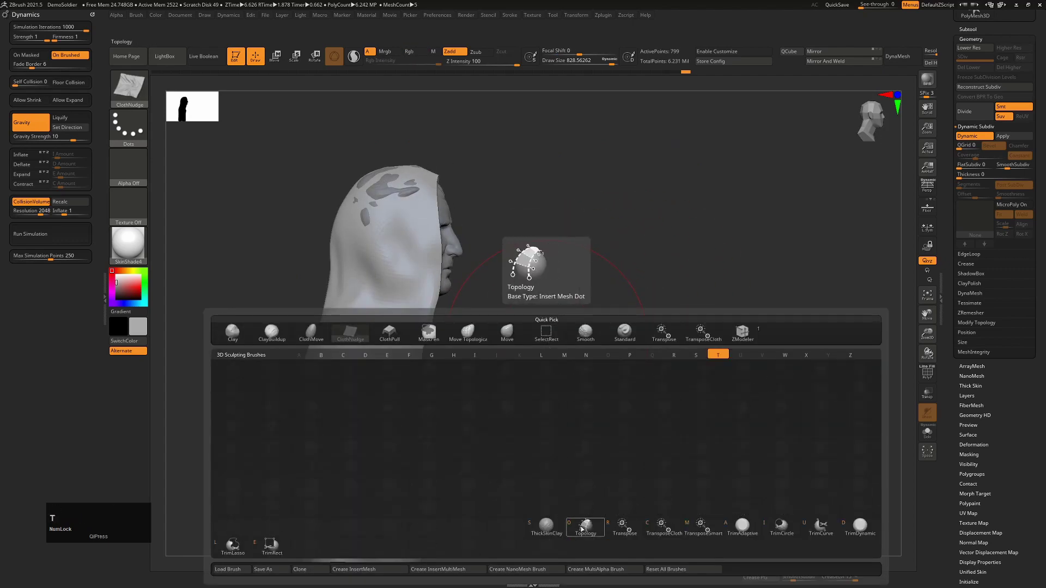
pyautogui.click(664, 531)
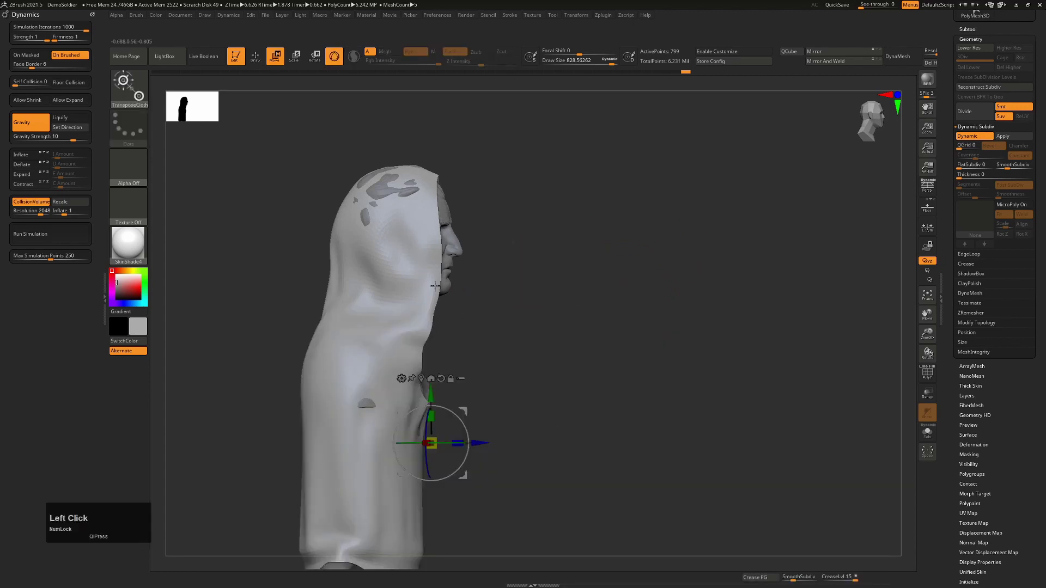
pyautogui.moveTo(433, 395); pyautogui.dragTo(433, 396)
pyautogui.keyDown('shift'); pyautogui.moveTo(599, 395); pyautogui.dragTo(512, 395); pyautogui.keyUp('shift')
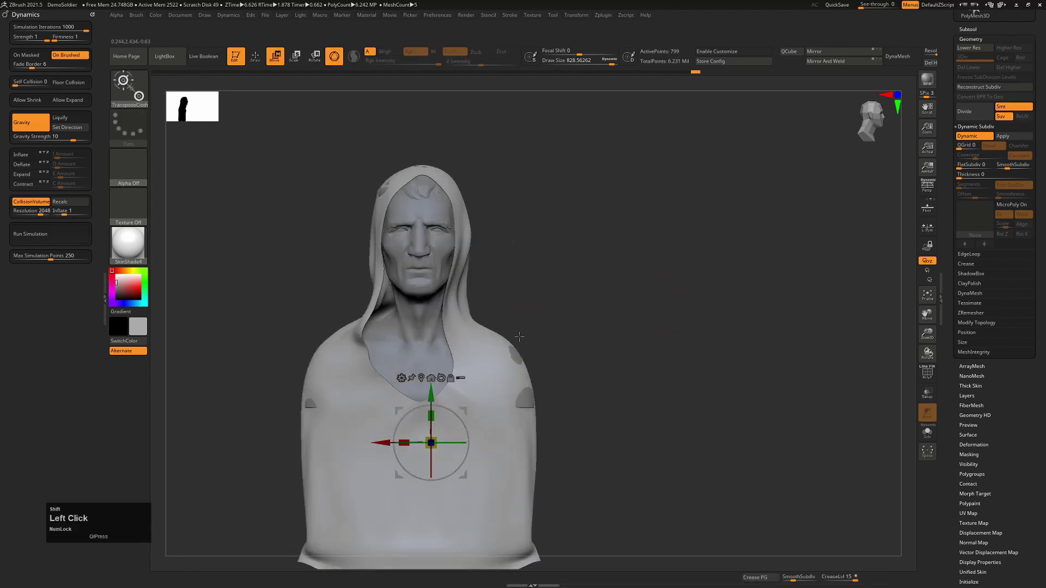
pyautogui.moveTo(432, 394); pyautogui.dragTo(726, 400)
pyautogui.hotkey('ctrl', 'z')
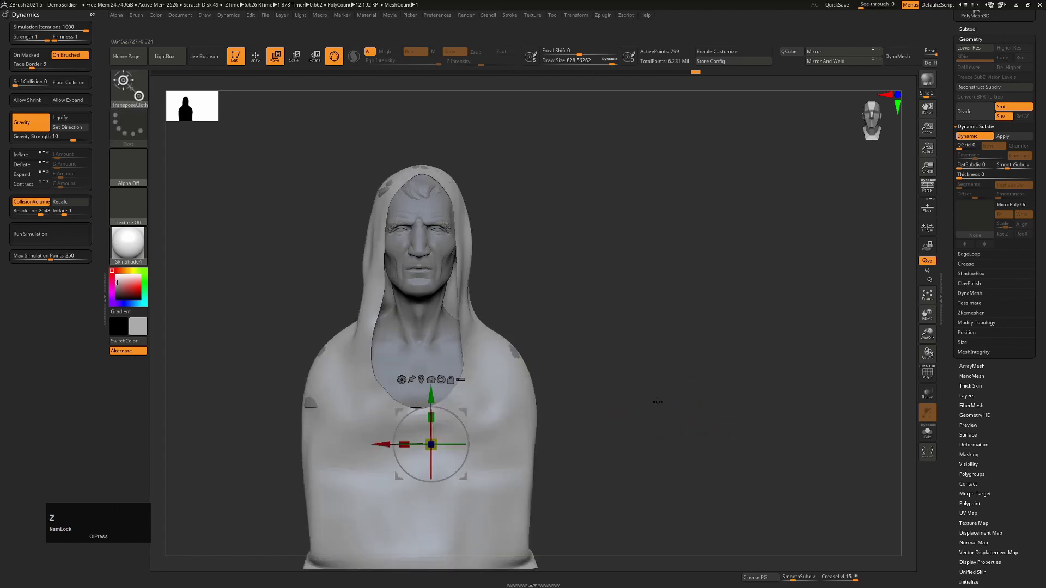
pyautogui.moveTo(449, 416); pyautogui.dragTo(364, 406)
pyautogui.hotkey('ctrl', 'z')
# Step: Shift the garment slightly with TransposeCloth in the side view and return to draw mode
pyautogui.keyDown('shift'); pyautogui.moveTo(630, 340); pyautogui.dragTo(623, 354); pyautogui.keyUp('shift')
pyautogui.moveTo(457, 417)
pyautogui.mouseDown()
pyautogui.moveTo(470, 419)
pyautogui.moveTo(466, 403)
pyautogui.mouseUp()
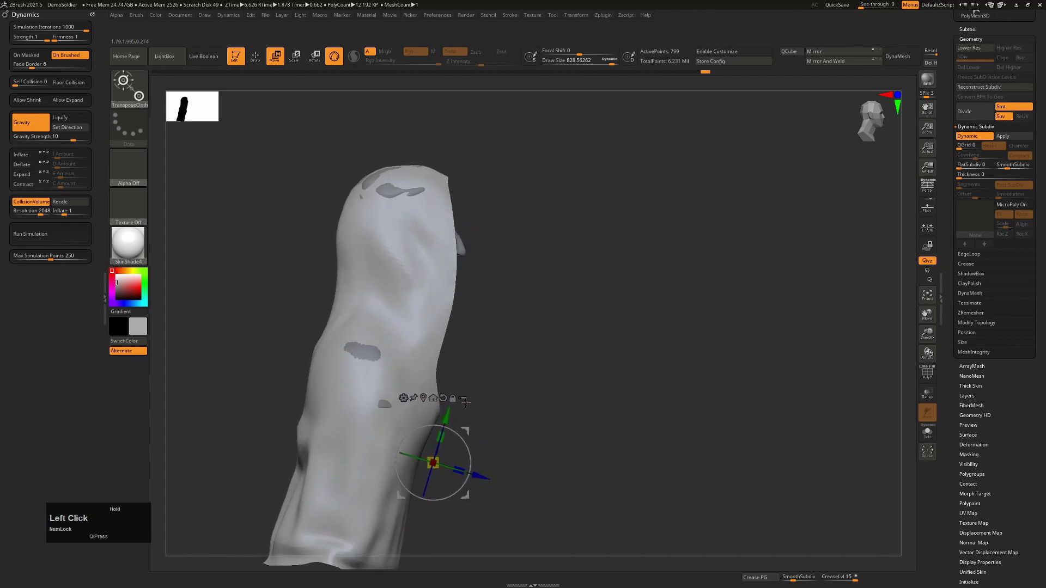
pyautogui.moveTo(559, 330)
pyautogui.mouseDown()
pyautogui.moveTo(560, 350)
pyautogui.moveTo(490, 347)
pyautogui.mouseUp()
pyautogui.press('q')
# Step: Use the Move brush at size about 829 to pull the hood's front edge forward and lift its crown off the head
pyautogui.moveTo(505, 262); pyautogui.dragTo(596, 243)
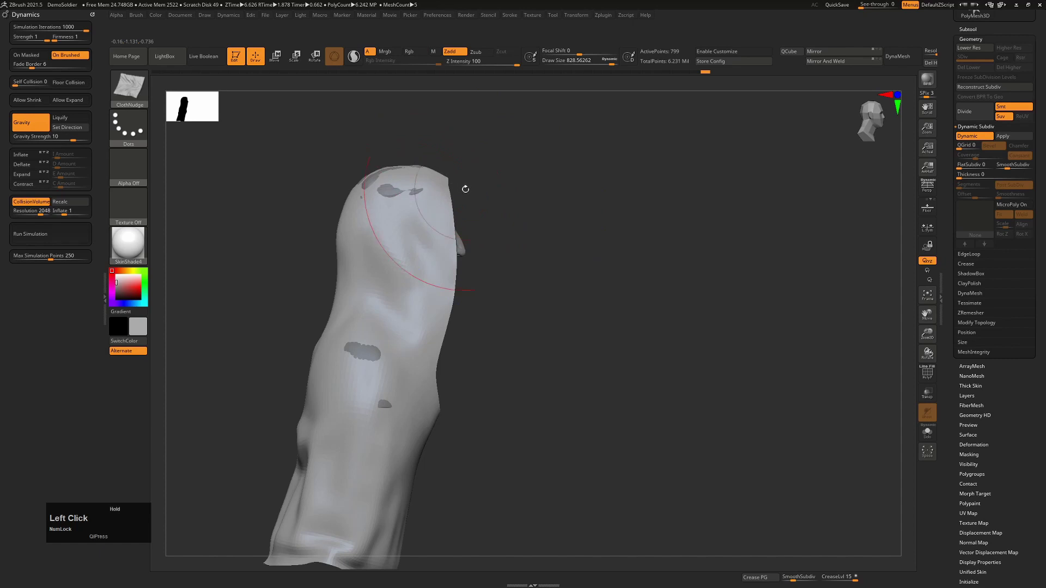
pyautogui.moveTo(465, 189)
pyautogui.mouseDown()
pyautogui.moveTo(476, 188)
pyautogui.moveTo(448, 182)
pyautogui.mouseUp()
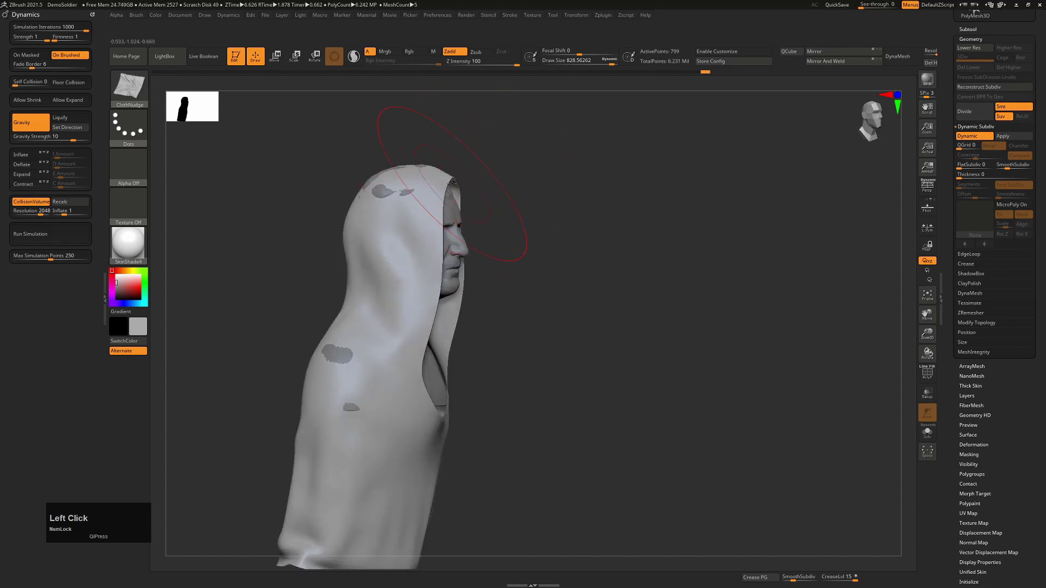
pyautogui.press('b')
pyautogui.press('m')
pyautogui.press('v')
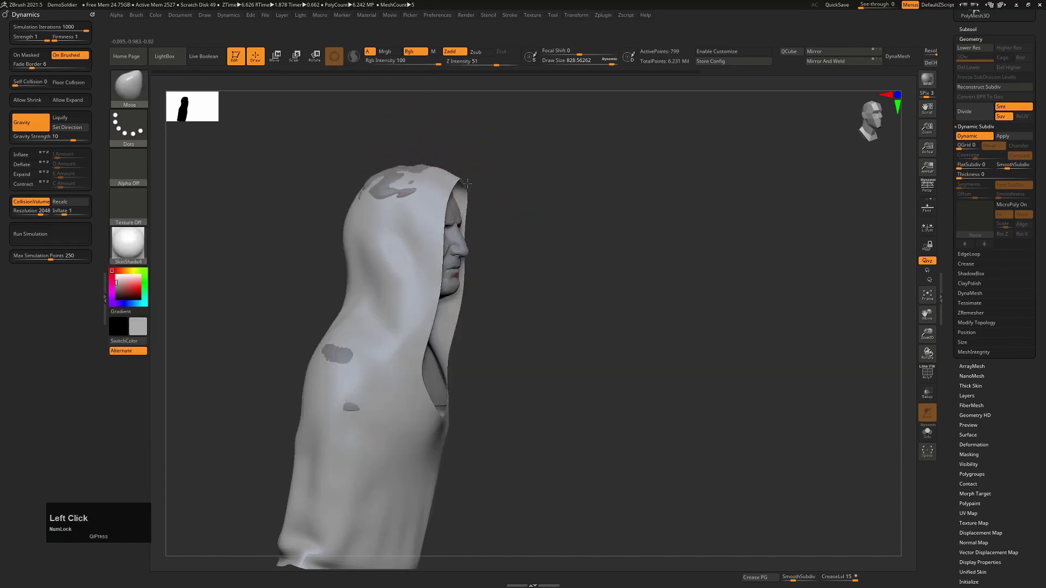
pyautogui.moveTo(468, 184); pyautogui.dragTo(518, 208)
pyautogui.moveTo(408, 184); pyautogui.dragTo(399, 150)
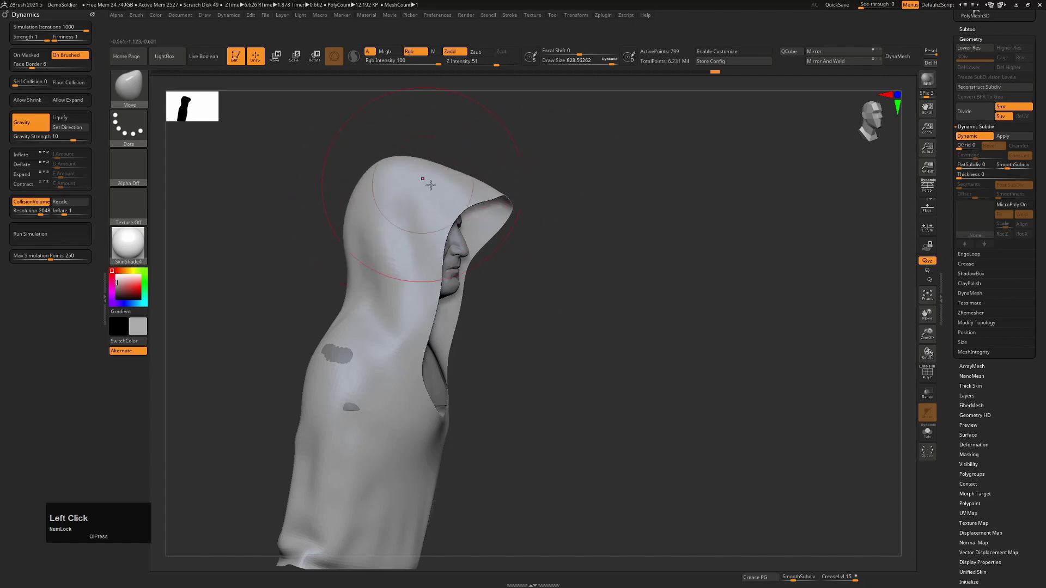
pyautogui.moveTo(472, 194); pyautogui.dragTo(479, 207)
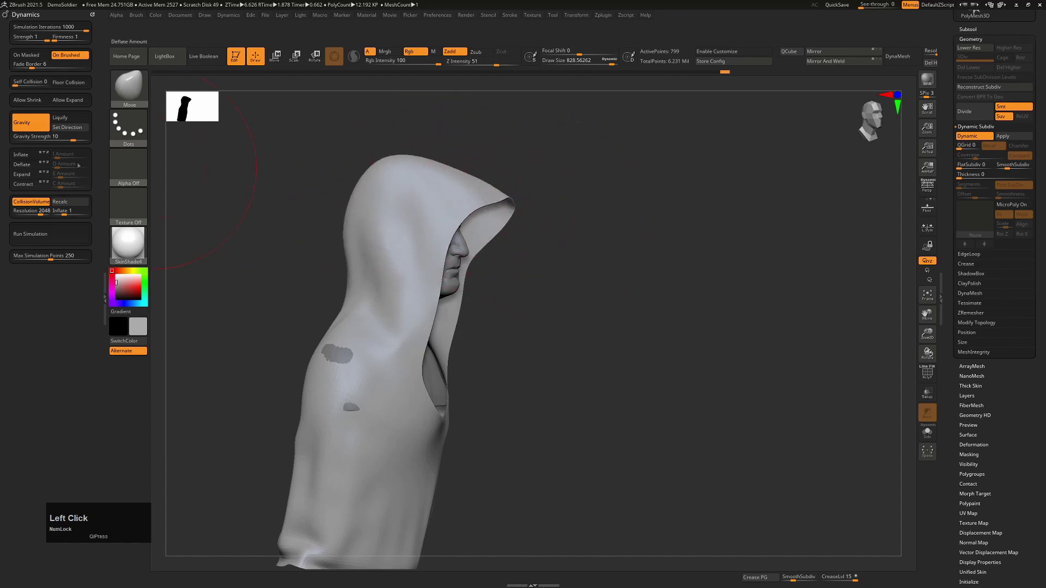
# Step: Run the cloth simulation to settle the extended hood and inspect the drape from the front and sides
pyautogui.click(60, 236)
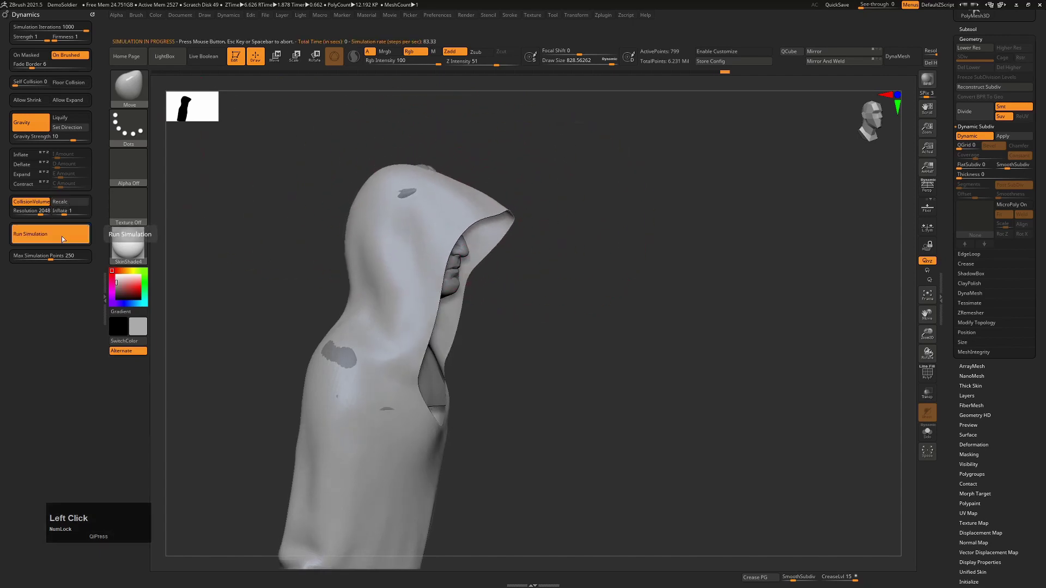
pyautogui.click(76, 234)
pyautogui.moveTo(703, 245); pyautogui.dragTo(566, 248)
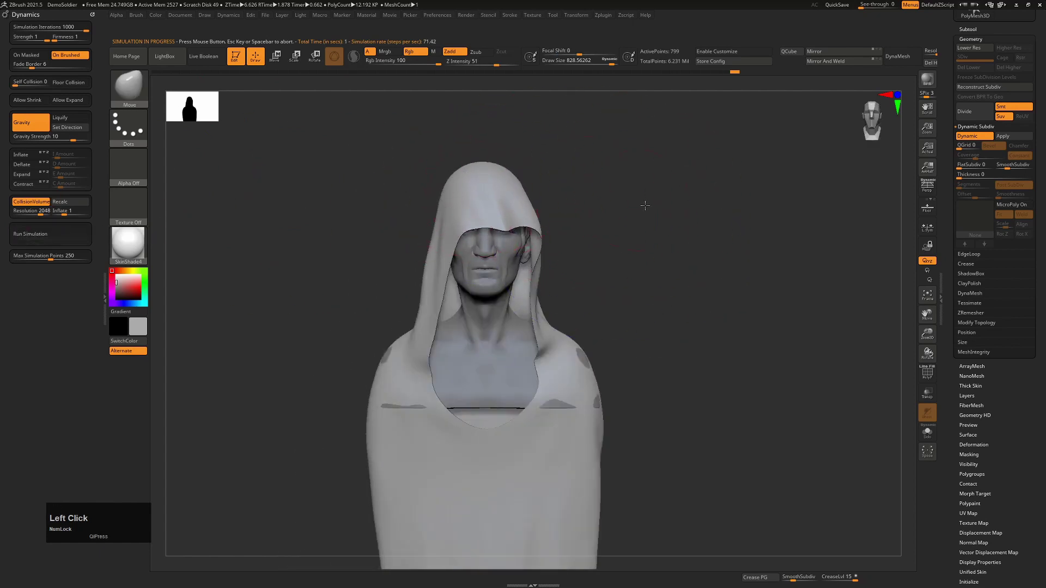
pyautogui.moveTo(645, 206); pyautogui.dragTo(551, 199)
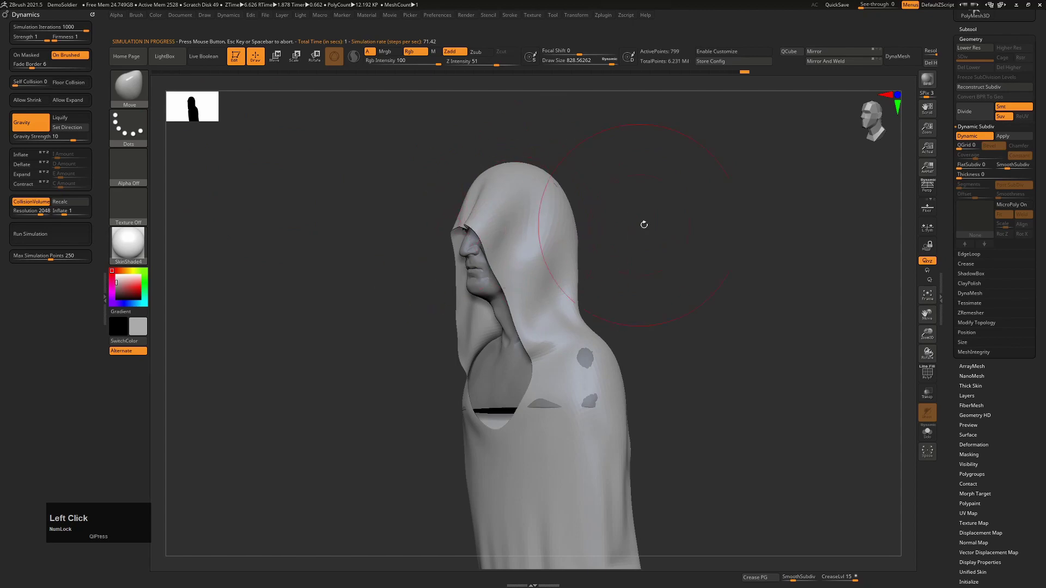
pyautogui.moveTo(644, 225); pyautogui.dragTo(605, 224)
pyautogui.moveTo(376, 330); pyautogui.dragTo(527, 319)
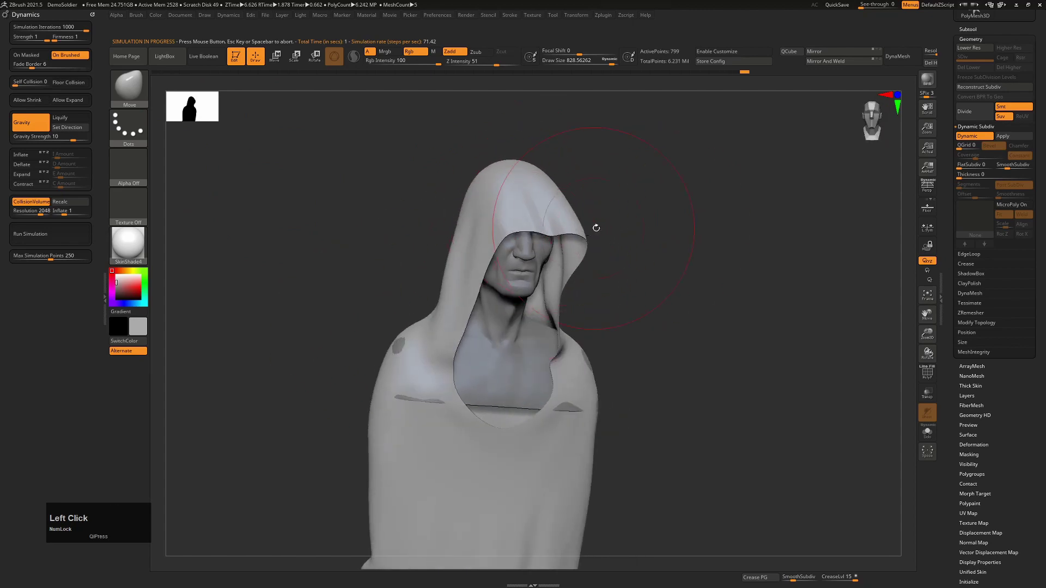
# Step: Choose the ClothPull brush and pull folds into the hood's front edge and both sides, using a draw size of about 553
pyautogui.press('b')
pyautogui.press('c')
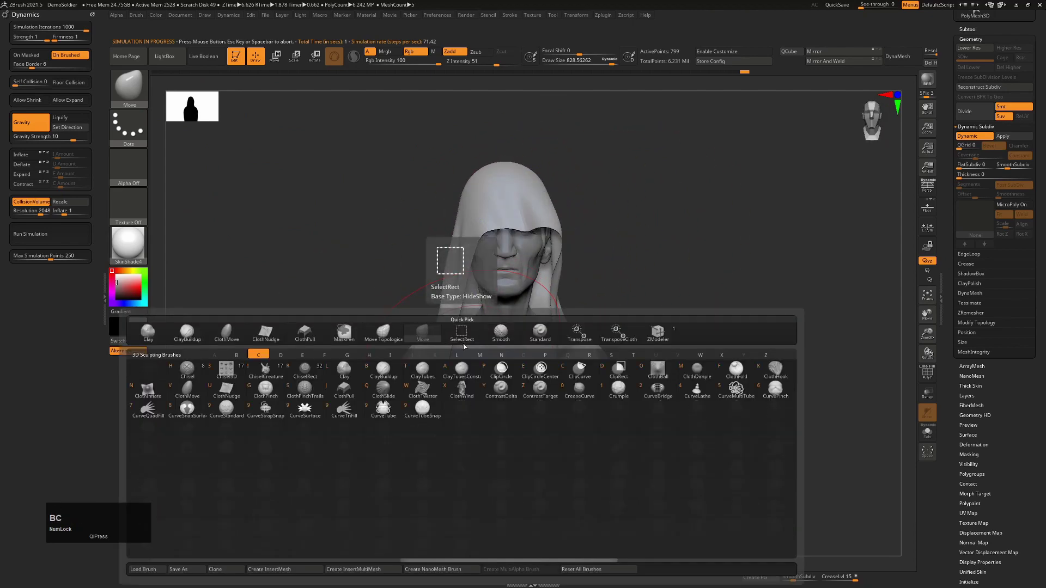
pyautogui.click(344, 390)
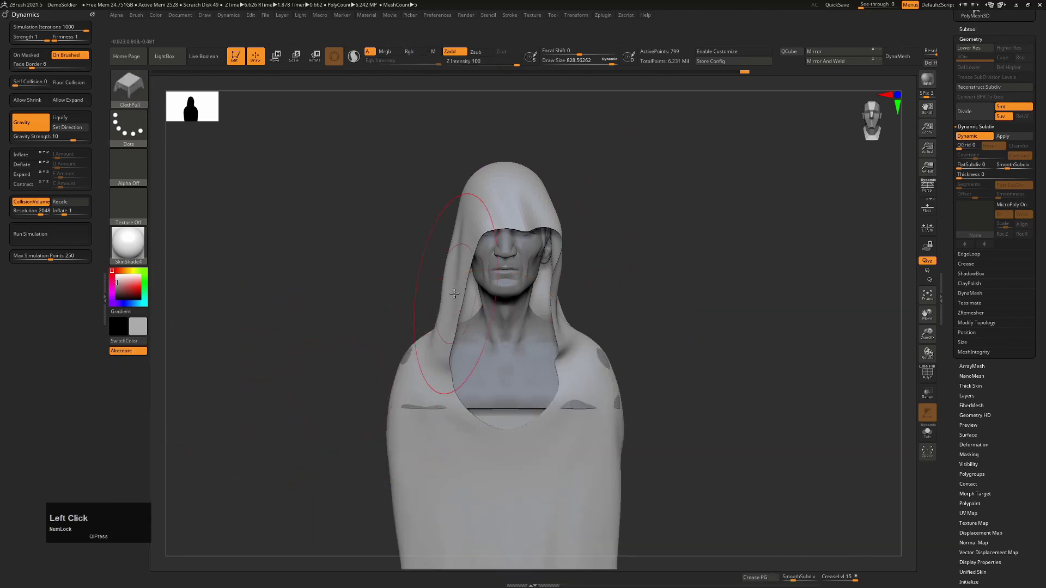
pyautogui.moveTo(447, 299)
pyautogui.mouseDown()
pyautogui.moveTo(470, 298)
pyautogui.moveTo(456, 341)
pyautogui.moveTo(474, 333)
pyautogui.mouseUp()
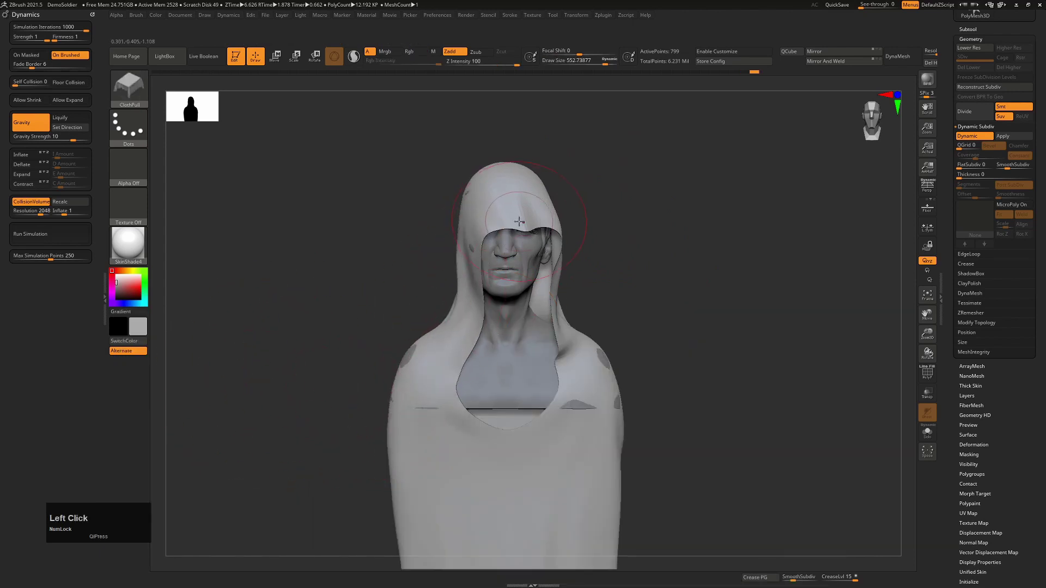
pyautogui.moveTo(515, 222)
pyautogui.mouseDown()
pyautogui.moveTo(493, 227)
pyautogui.moveTo(514, 208)
pyautogui.moveTo(486, 189)
pyautogui.moveTo(495, 217)
pyautogui.mouseUp()
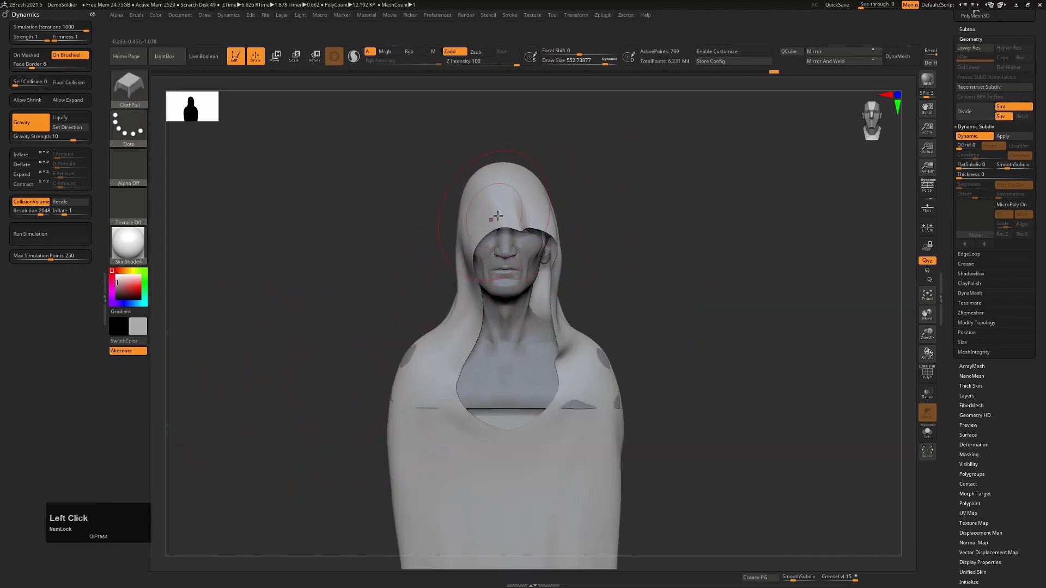
pyautogui.moveTo(555, 293)
pyautogui.mouseDown()
pyautogui.moveTo(565, 338)
pyautogui.moveTo(536, 313)
pyautogui.mouseUp()
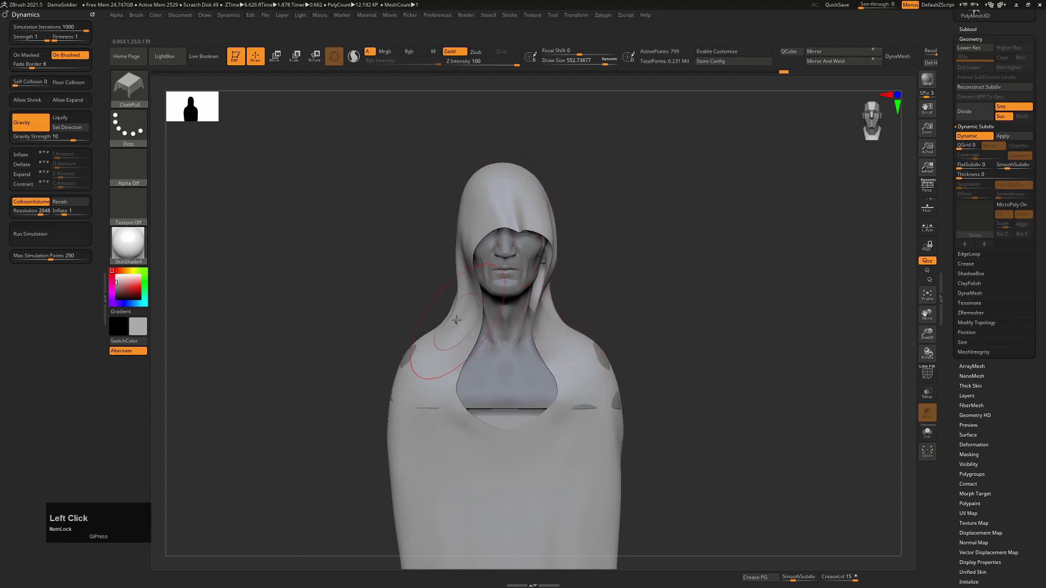
# Step: Adjust the ClothPull draw size to about 614 and pull folds along the hood's side, nape and upper back
pyautogui.moveTo(362, 358); pyautogui.dragTo(632, 288)
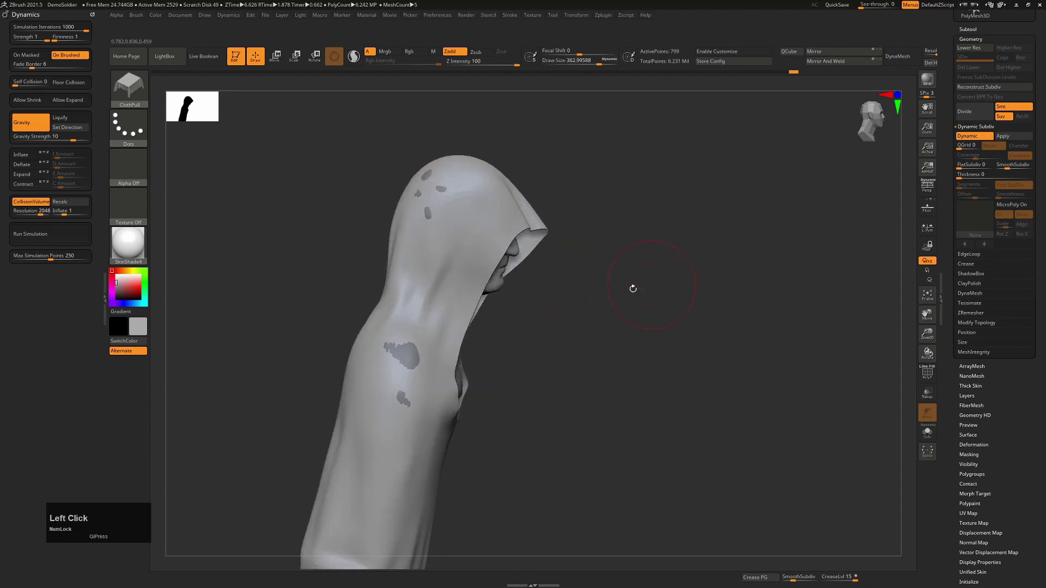
pyautogui.moveTo(409, 310)
pyautogui.mouseDown()
pyautogui.moveTo(409, 349)
pyautogui.moveTo(428, 218)
pyautogui.moveTo(448, 185)
pyautogui.mouseUp()
pyautogui.keyDown('shift'); pyautogui.moveTo(572, 256); pyautogui.dragTo(588, 264); pyautogui.keyUp('shift')
pyautogui.moveTo(404, 324)
pyautogui.mouseDown()
pyautogui.moveTo(387, 355)
pyautogui.moveTo(386, 429)
pyautogui.mouseUp()
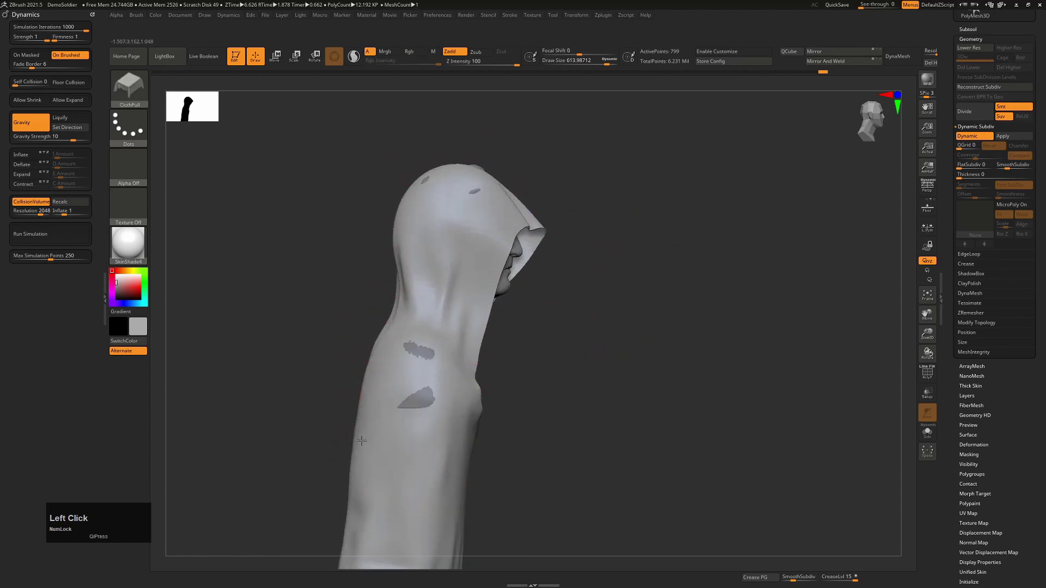
# Step: Choose the Move brush and pull the cloth outward where the bust pokes through at the shoulders and back of the head
pyautogui.moveTo(569, 353); pyautogui.dragTo(654, 349)
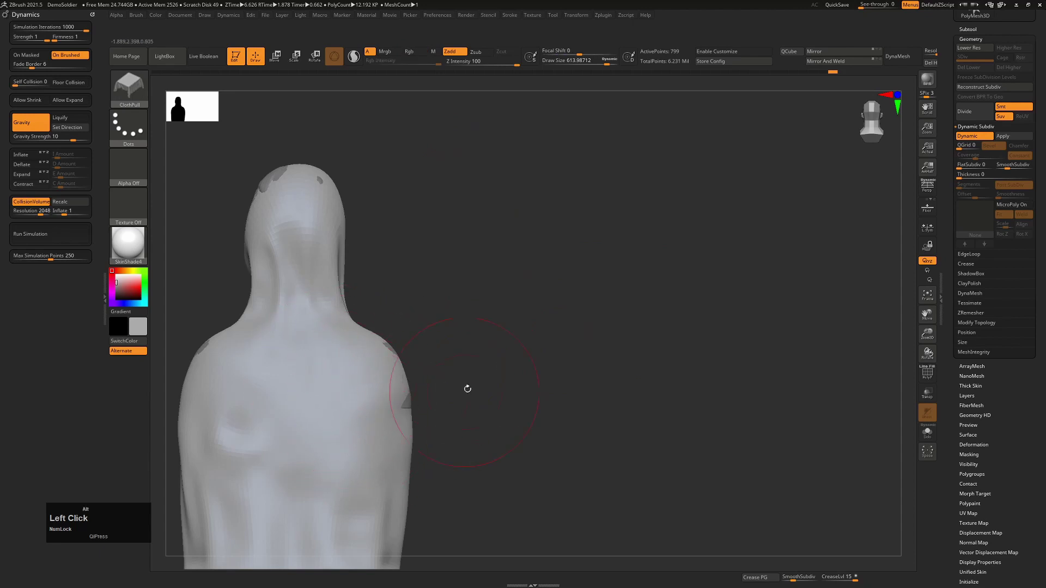
pyautogui.keyDown('alt'); pyautogui.moveTo(466, 387); pyautogui.dragTo(492, 364, button='right'); pyautogui.keyUp('alt')
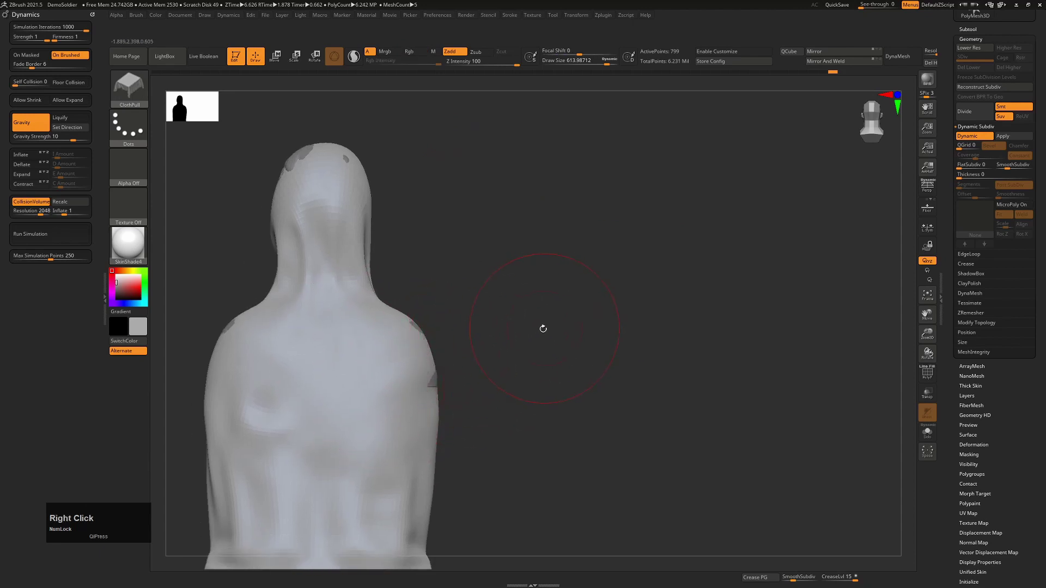
pyautogui.press('b')
pyautogui.press('m')
pyautogui.press('v')
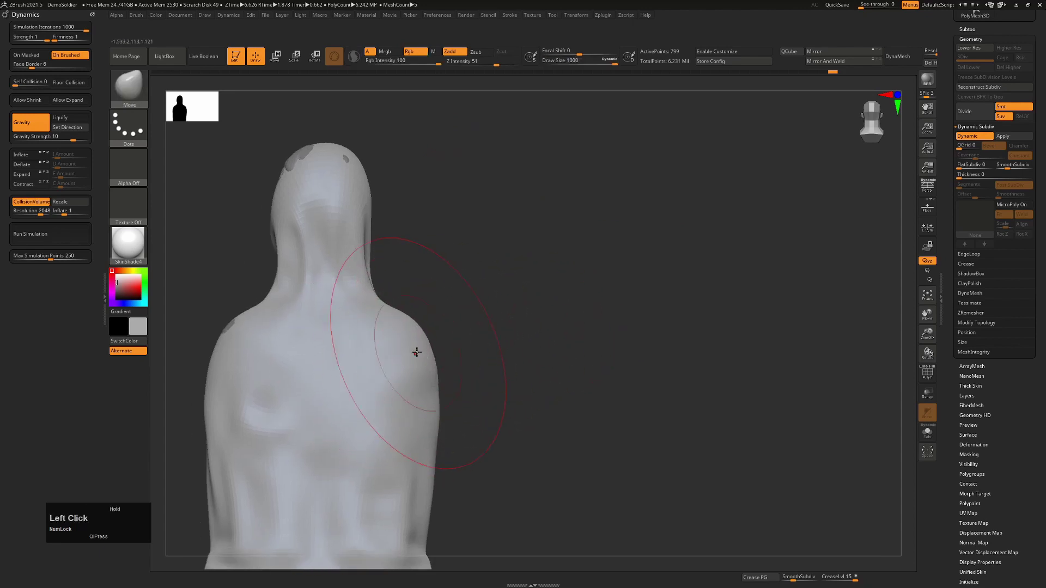
pyautogui.moveTo(301, 180)
pyautogui.mouseDown()
pyautogui.moveTo(294, 172)
pyautogui.moveTo(315, 182)
pyautogui.mouseUp()
pyautogui.moveTo(591, 278); pyautogui.dragTo(452, 267)
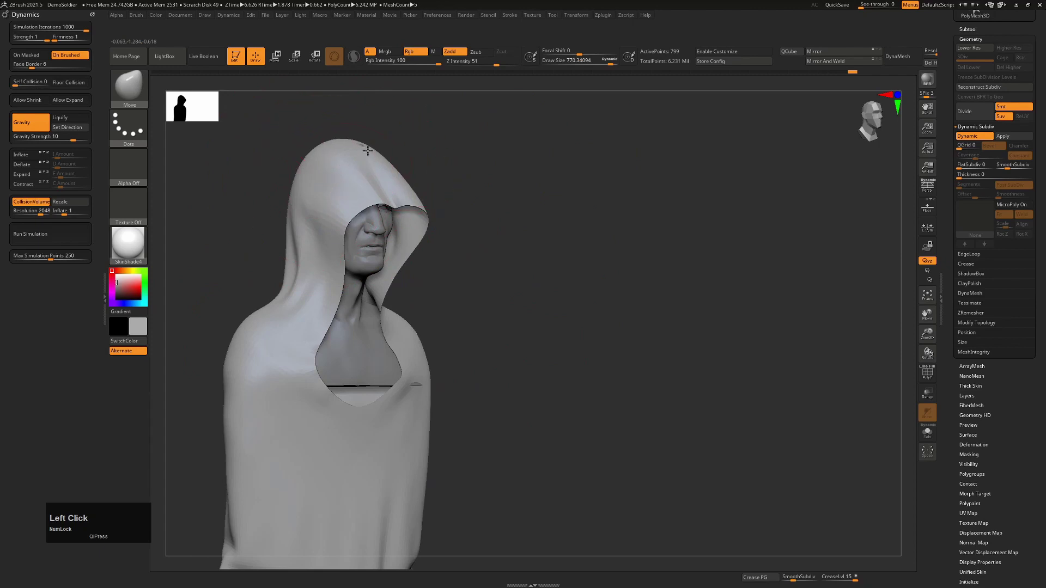
# Step: Adjust the Move brush size to about 510 and 663 to cover the bust showing through at the chest and shoulder
pyautogui.keyDown('shift'); pyautogui.moveTo(502, 236); pyautogui.dragTo(446, 244); pyautogui.keyUp('shift')
pyautogui.keyDown('alt'); pyautogui.moveTo(479, 248); pyautogui.dragTo(545, 300, button='right'); pyautogui.keyUp('alt')
pyautogui.press('s')
pyautogui.moveTo(436, 199); pyautogui.dragTo(428, 200)
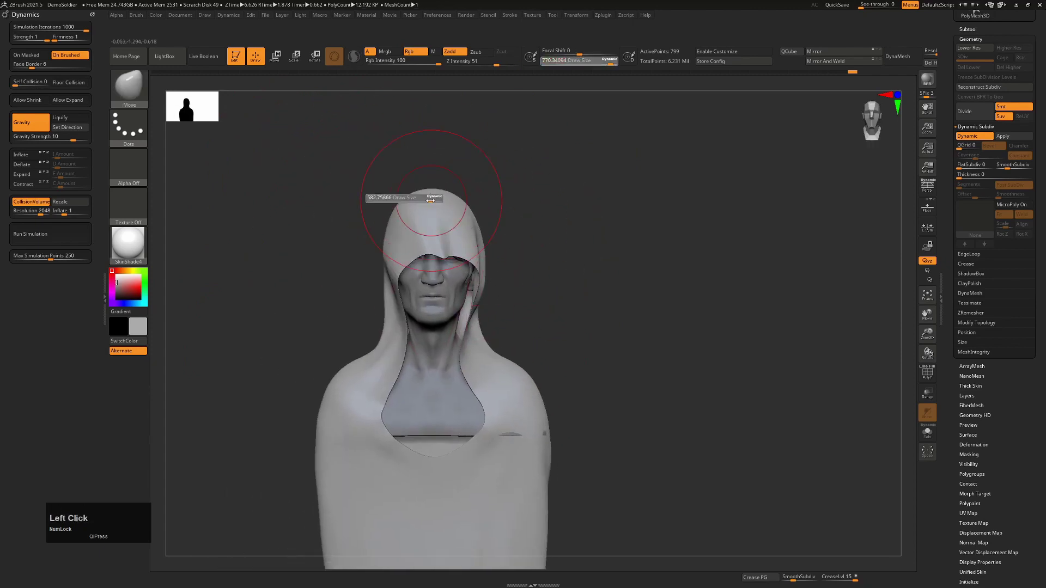
pyautogui.moveTo(519, 438); pyautogui.dragTo(552, 450, button='right')
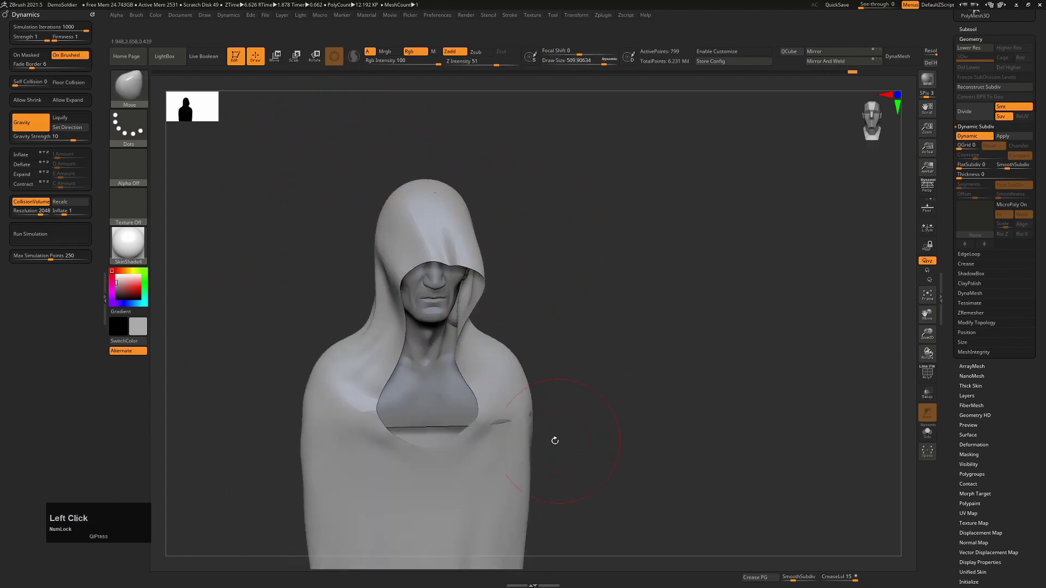
pyautogui.press('s')
pyautogui.moveTo(506, 427); pyautogui.dragTo(511, 426)
pyautogui.keyDown('shift'); pyautogui.moveTo(572, 376); pyautogui.dragTo(607, 350); pyautogui.keyUp('shift')
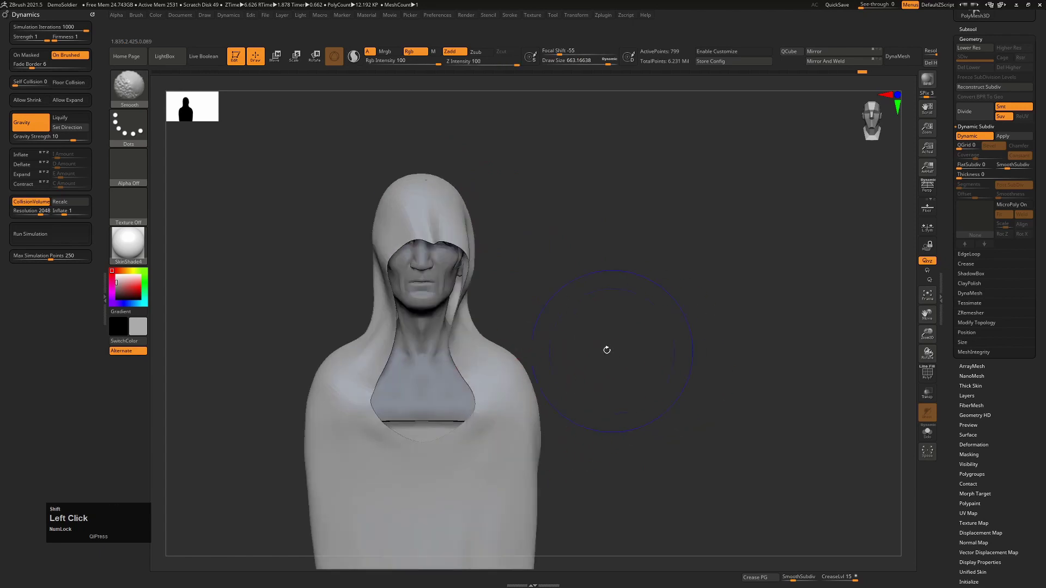
# Step: Set the garment's Dynamic Subdiv Thickness to 0.01947
pyautogui.keyDown('ctrl'); pyautogui.moveTo(607, 350); pyautogui.dragTo(577, 336, button='right'); pyautogui.keyUp('ctrl')
pyautogui.moveTo(577, 336); pyautogui.dragTo(674, 285)
pyautogui.keyDown('alt'); pyautogui.moveTo(651, 277); pyautogui.dragTo(637, 344, button='right'); pyautogui.keyUp('alt')
pyautogui.moveTo(637, 343); pyautogui.dragTo(703, 309)
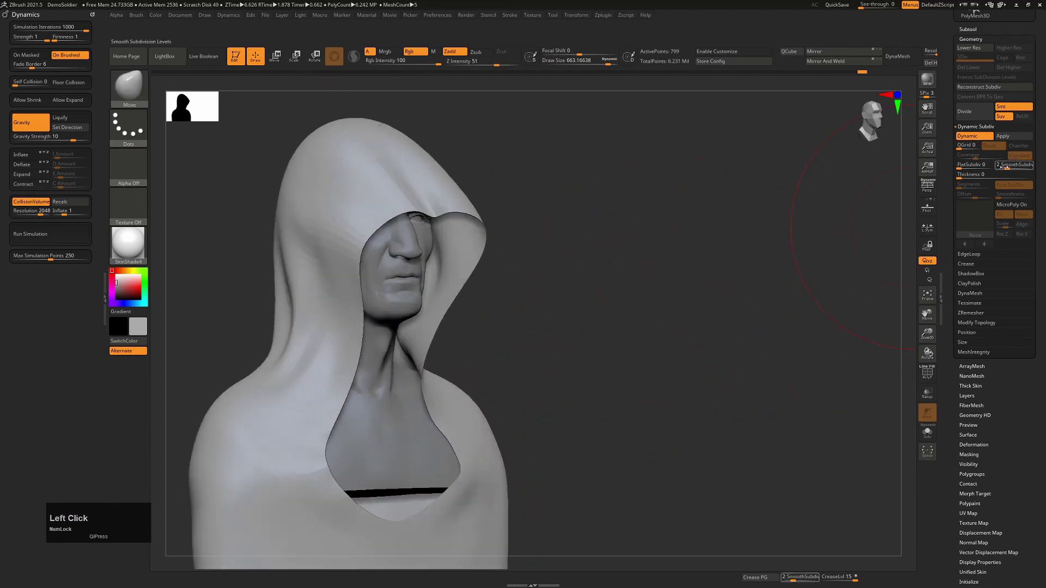
pyautogui.click(972, 174)
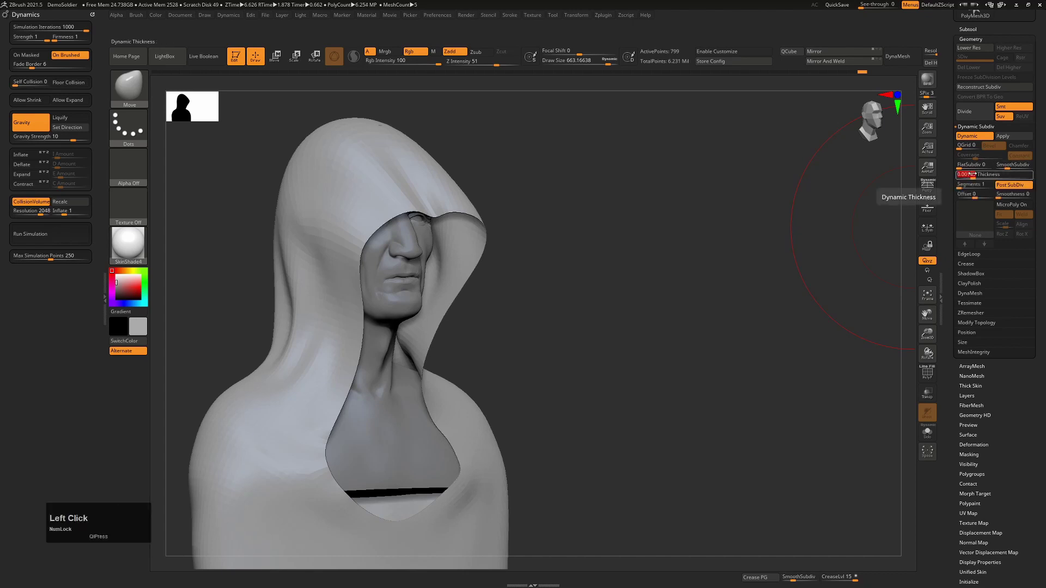
pyautogui.moveTo(972, 175); pyautogui.dragTo(986, 174)
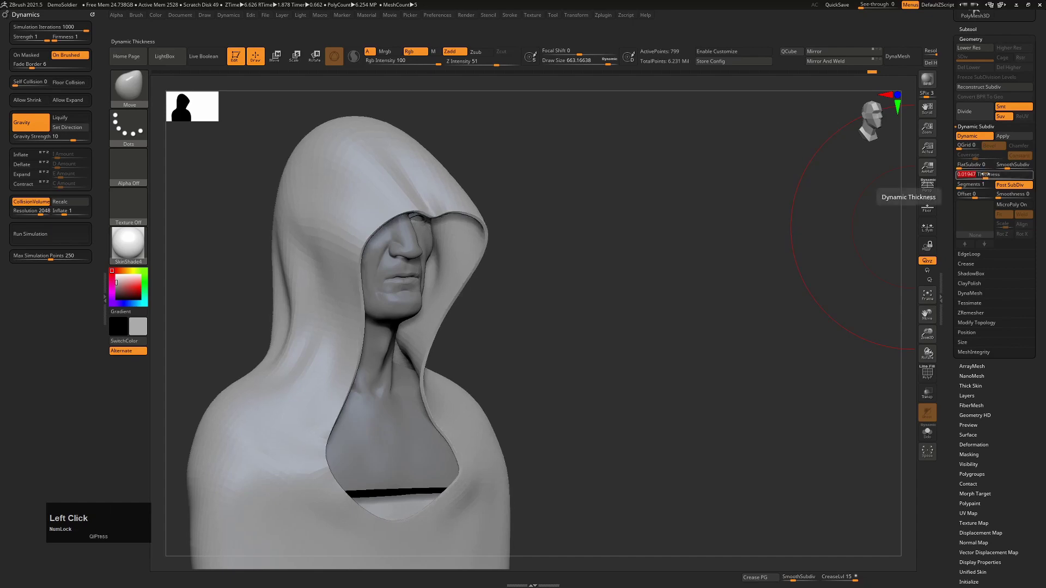
# Step: Show the polyframe on the thickened garment and examine its mesh around the hood opening and neckline
pyautogui.moveTo(848, 222); pyautogui.dragTo(708, 310)
pyautogui.hotkey('shift', 'f')
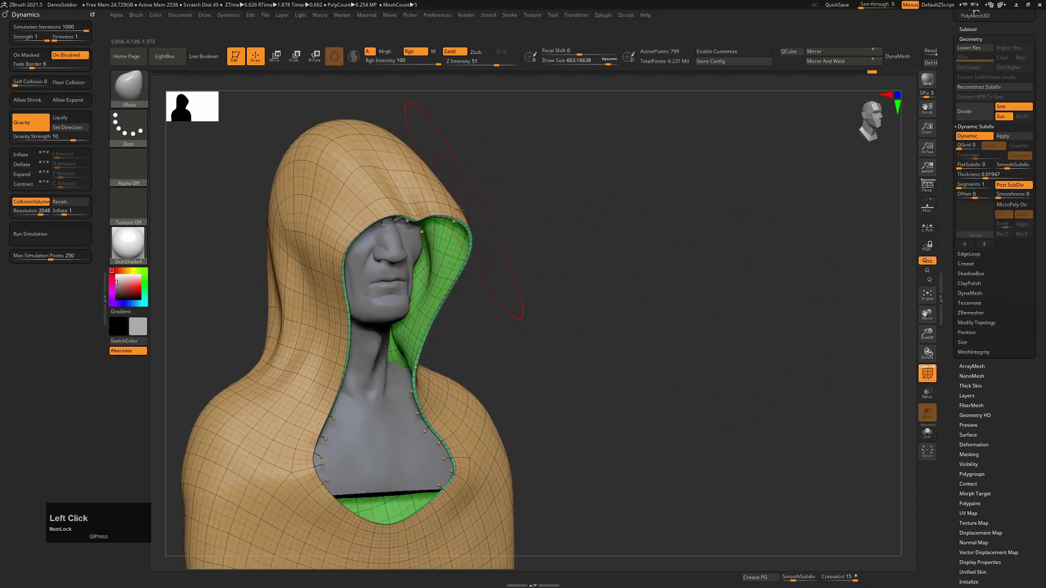
pyautogui.click(528, 287)
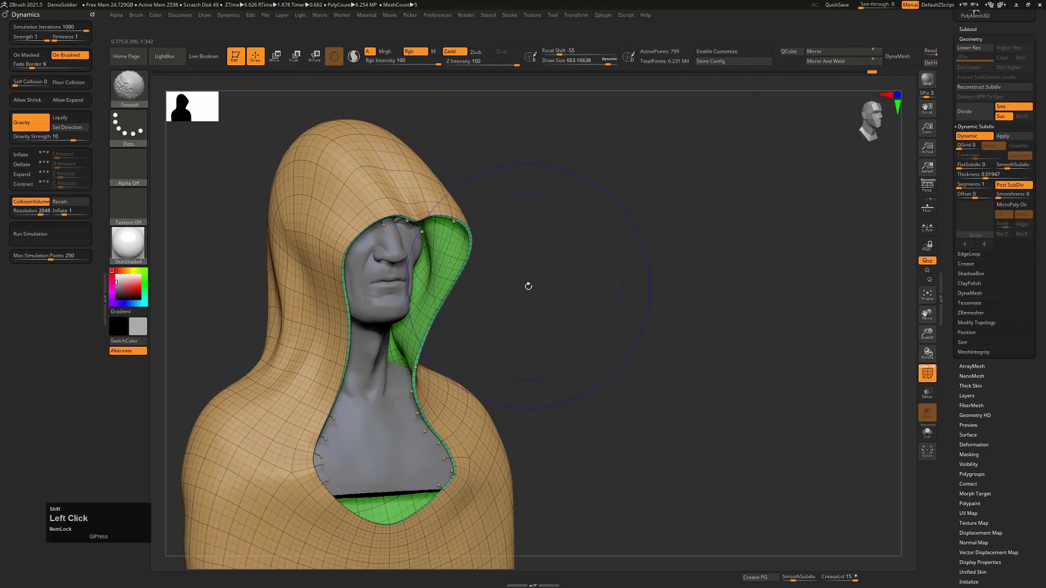
pyautogui.hotkey('shift', 'f')
pyautogui.hotkey('shift', 'f')
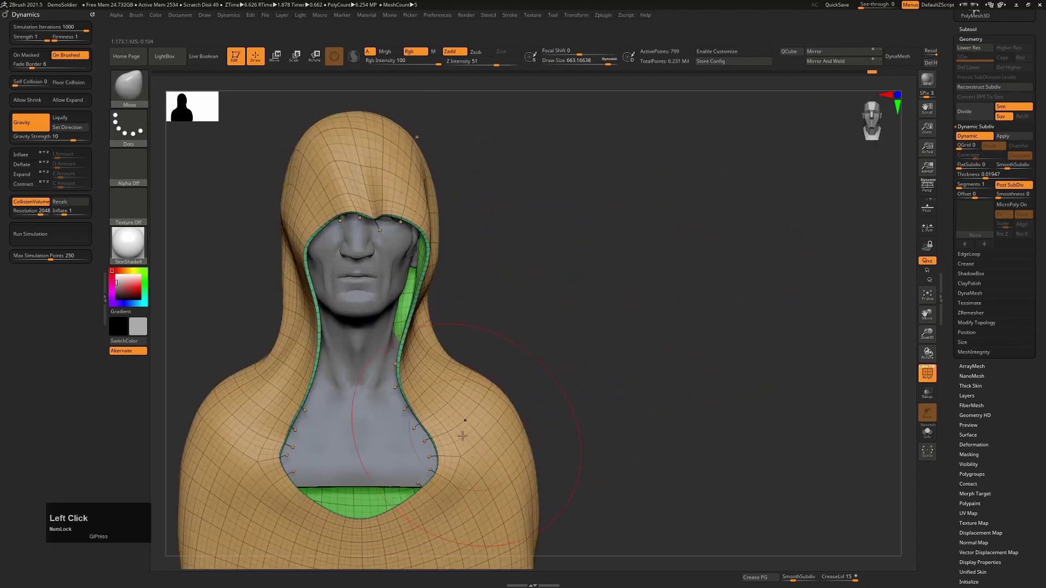
# Step: Turn off the garment's Dynamic Subdiv to show its low-poly mesh and reduce the Draw Size to about 432
pyautogui.moveTo(463, 436)
pyautogui.mouseDown(button='right')
pyautogui.moveTo(452, 403)
pyautogui.moveTo(514, 305)
pyautogui.mouseUp(button='right')
pyautogui.hotkey('shift', 'd')
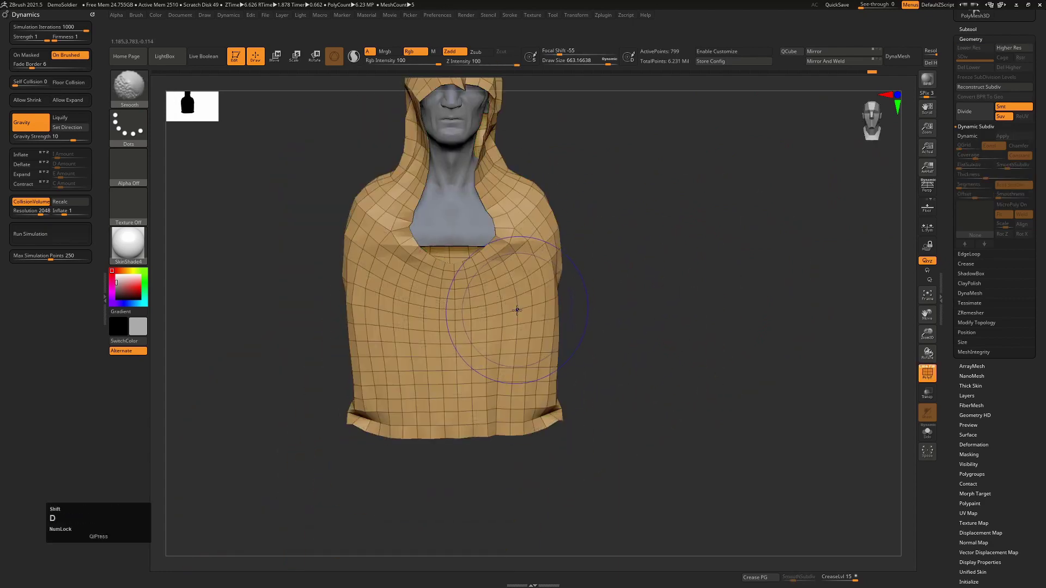
pyautogui.moveTo(635, 294)
pyautogui.mouseDown()
pyautogui.moveTo(670, 313)
pyautogui.moveTo(640, 305)
pyautogui.mouseUp()
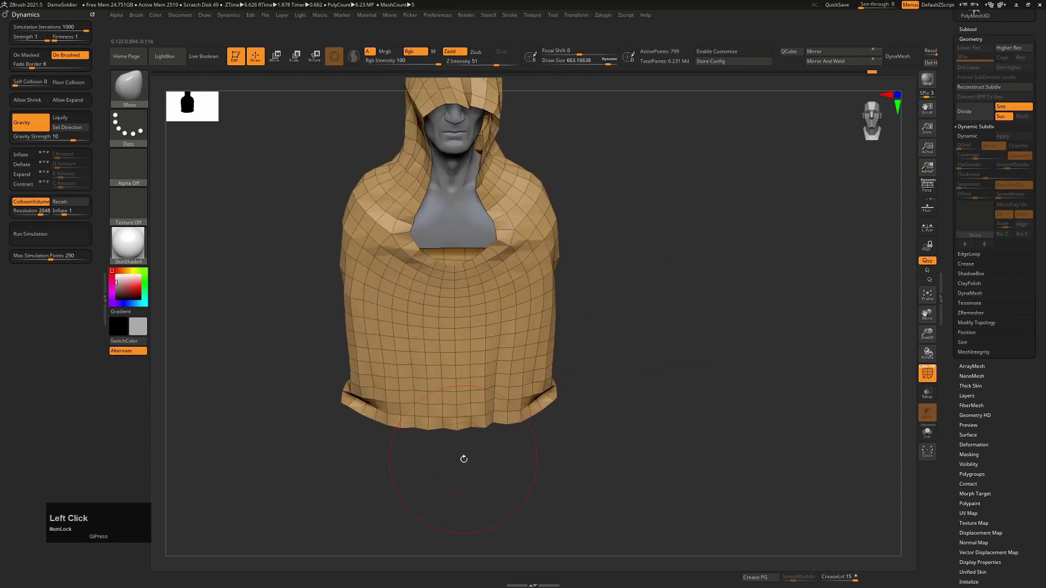
pyautogui.press('s')
pyautogui.moveTo(463, 459); pyautogui.dragTo(461, 462)
pyautogui.keyDown('ctrl'); pyautogui.moveTo(461, 398); pyautogui.dragTo(479, 416, button='right'); pyautogui.keyUp('ctrl')
# Step: Choose the ZModeler brush and reduce its Draw Size to about 144 for work on the garment's front polygons
pyautogui.press('b')
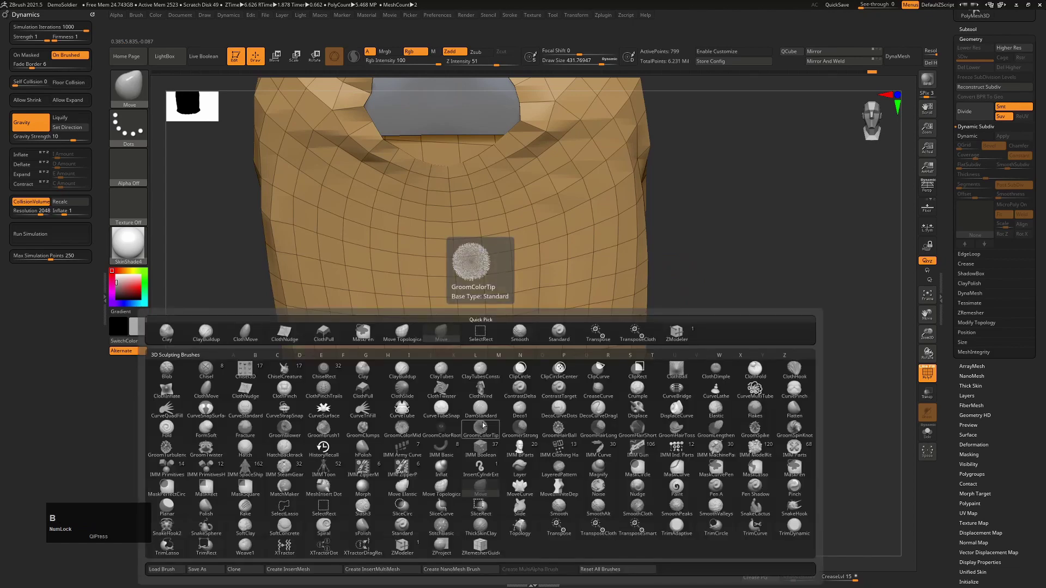
pyautogui.press('z')
pyautogui.press('m')
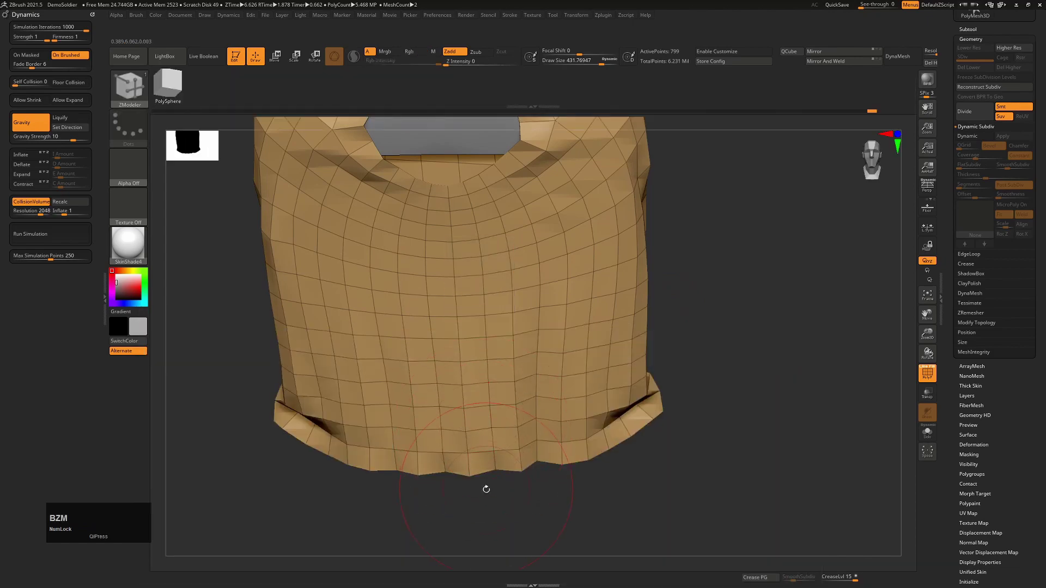
pyautogui.press('s')
pyautogui.moveTo(486, 490); pyautogui.dragTo(471, 490)
pyautogui.keyDown('alt'); pyautogui.moveTo(493, 389); pyautogui.dragTo(482, 444, button='right'); pyautogui.keyUp('alt')
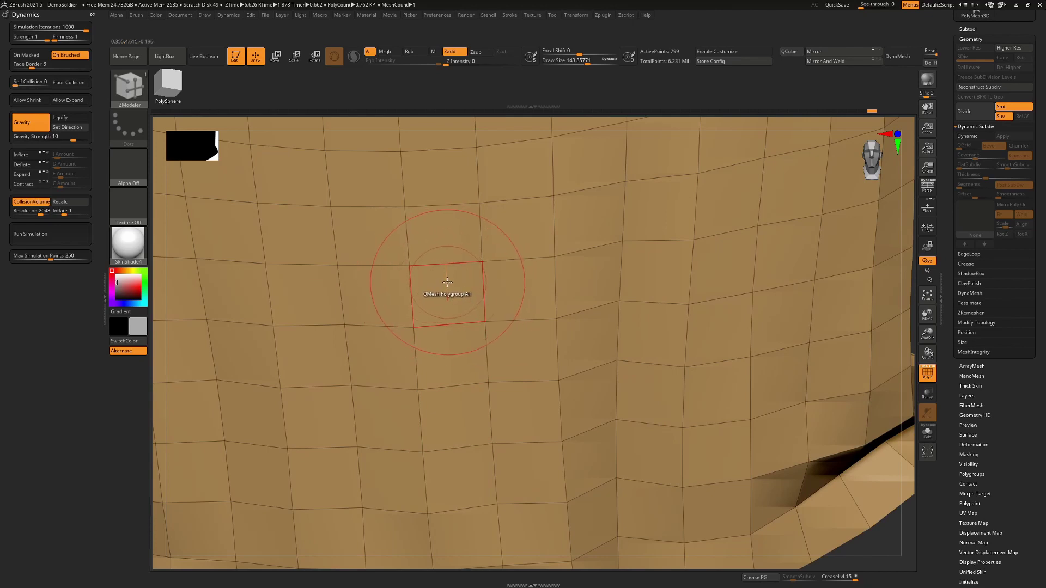
# Step: Set the ZModeler polygon action to Delete with the Polyloop target and delete the vertical polyloop down the garment's centre front
pyautogui.press('space')
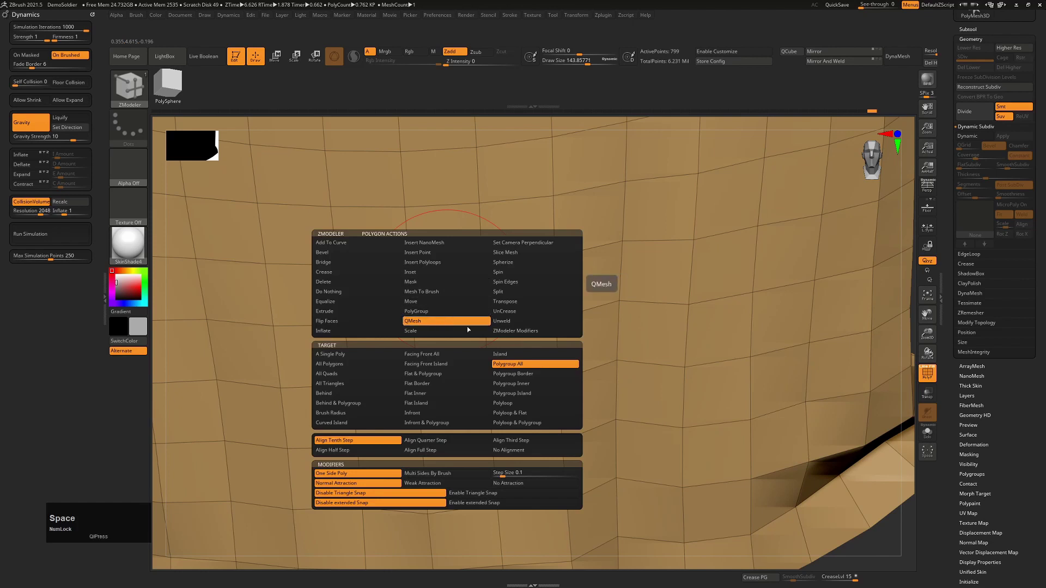
pyautogui.click(509, 403)
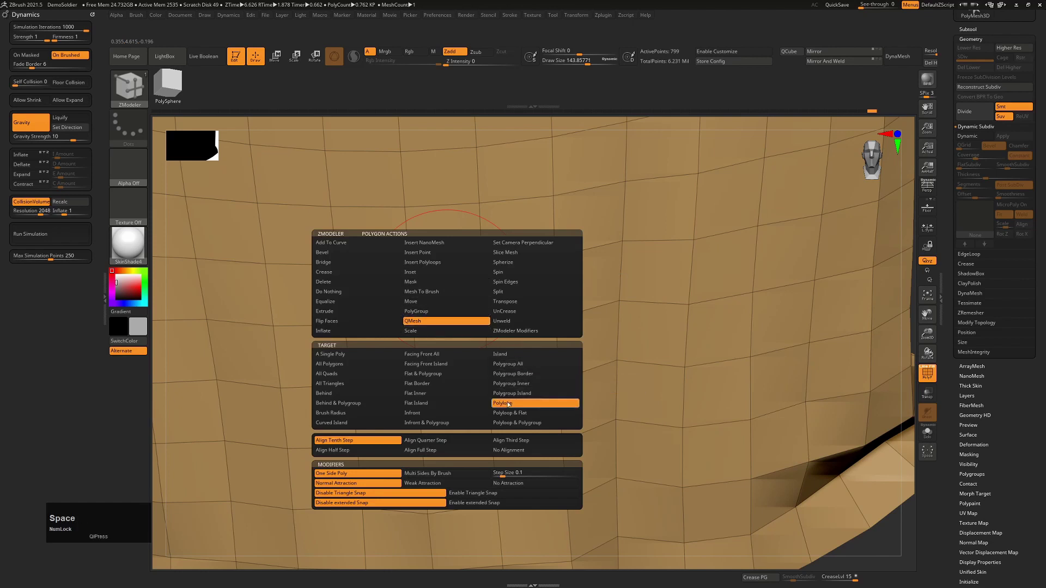
pyautogui.click(343, 282)
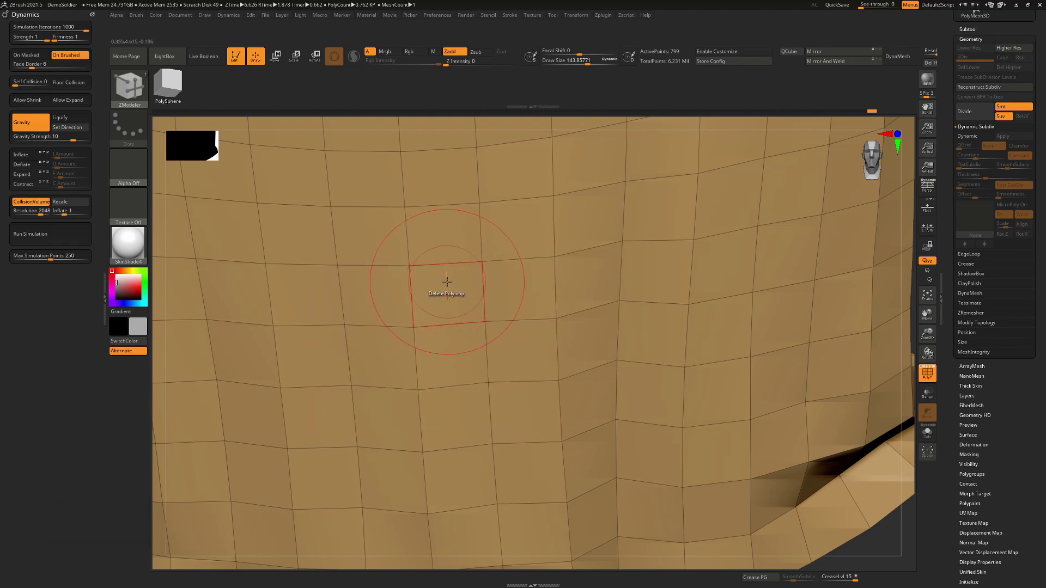
pyautogui.keyDown('alt'); pyautogui.rightClick(465, 296); pyautogui.keyUp('alt')
pyautogui.keyDown('alt'); pyautogui.moveTo(466, 297); pyautogui.dragTo(457, 155, button='right'); pyautogui.keyUp('alt')
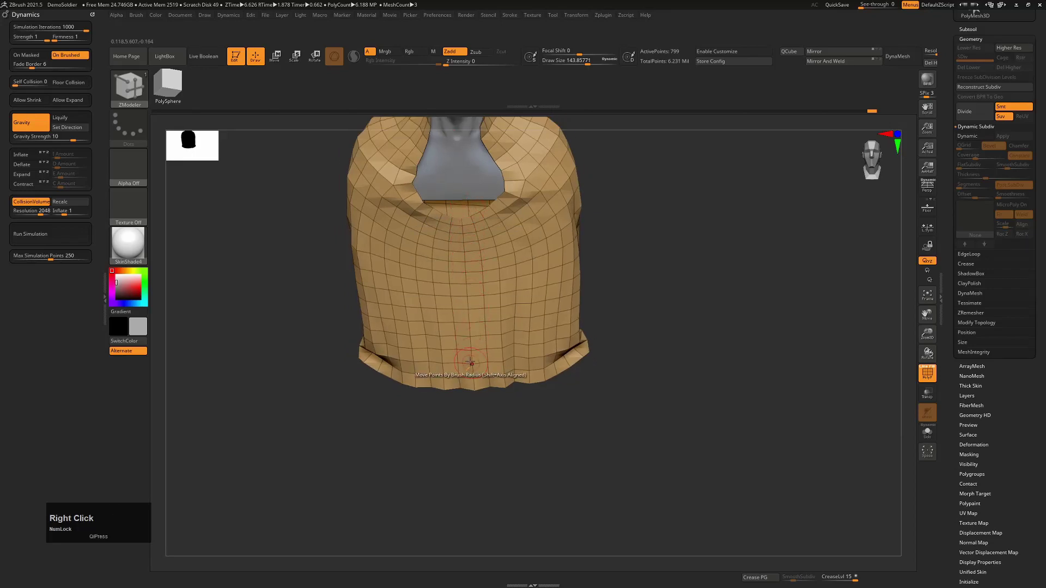
pyautogui.keyDown('alt'); pyautogui.moveTo(472, 362); pyautogui.dragTo(490, 392, button='right'); pyautogui.keyUp('alt')
pyautogui.click(490, 351)
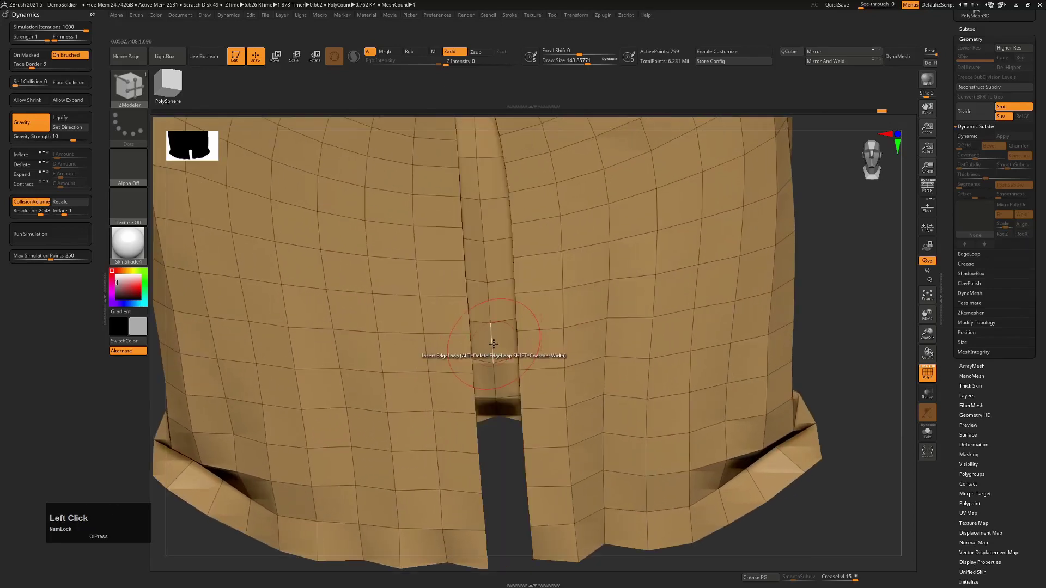
# Step: Hide the polyframe and check the opened front with Dynamic Subdiv on, returning to the low-poly garment
pyautogui.keyDown('alt'); pyautogui.moveTo(490, 353); pyautogui.dragTo(663, 302, button='right'); pyautogui.keyUp('alt')
pyautogui.moveTo(663, 302); pyautogui.dragTo(701, 288)
pyautogui.press('d')
pyautogui.hotkey('shift', 'f')
pyautogui.keyDown('alt'); pyautogui.moveTo(680, 233); pyautogui.dragTo(655, 302, button='right'); pyautogui.keyUp('alt')
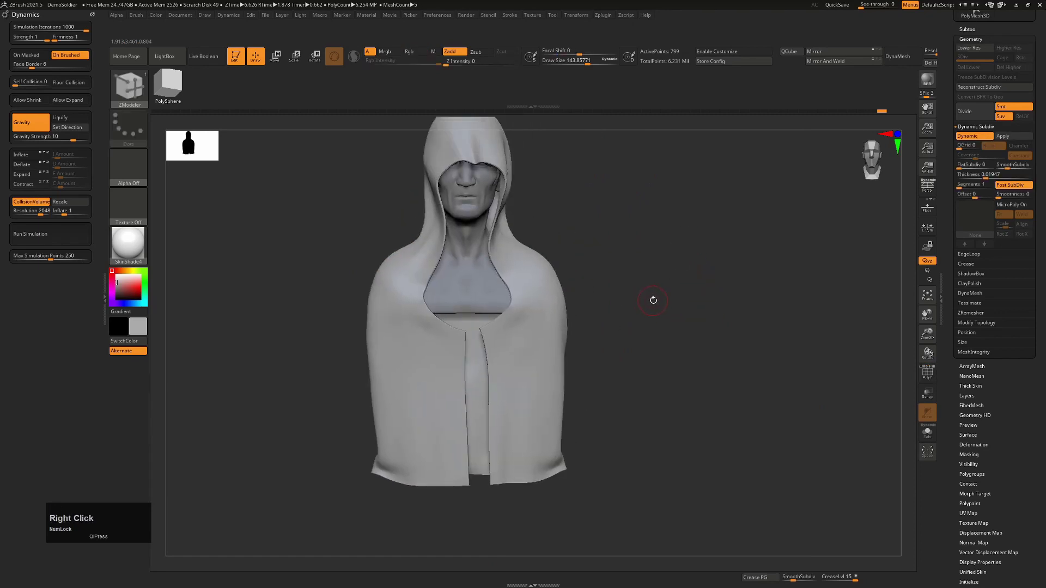
pyautogui.hotkey('shift', 'd')
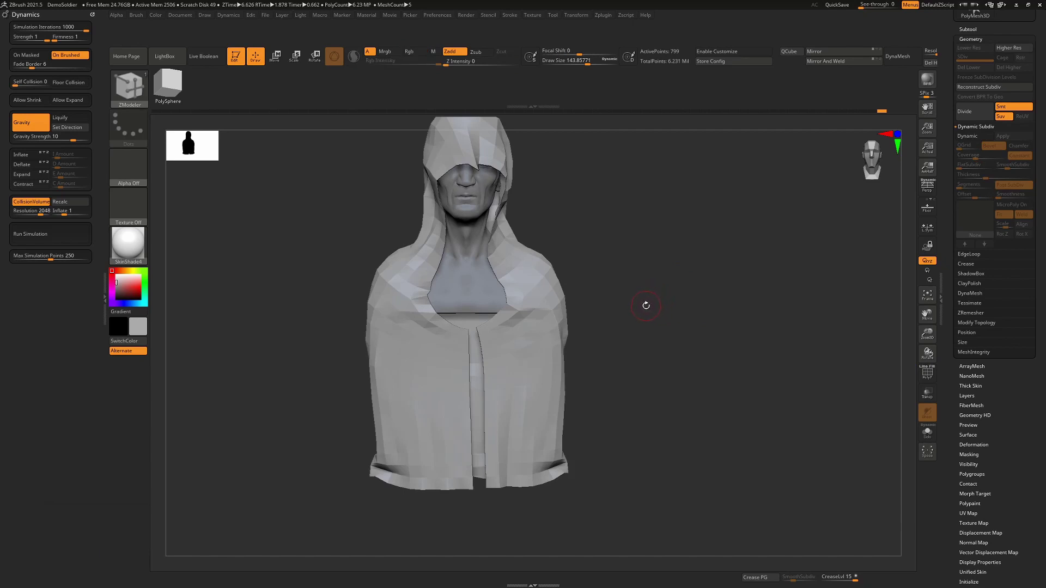
pyautogui.press('b')
pyautogui.press('m')
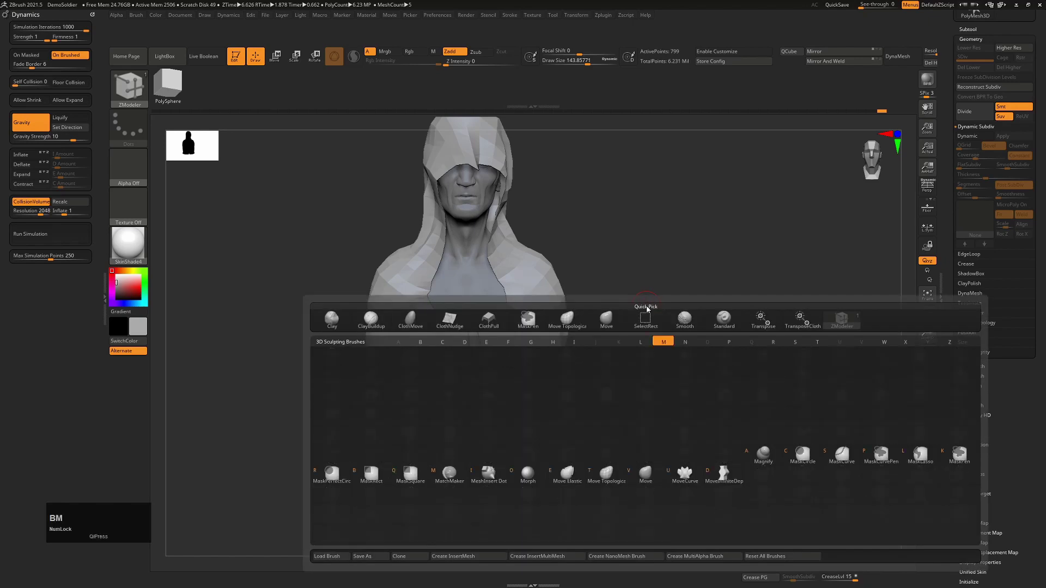
pyautogui.press('v')
pyautogui.press('s')
pyautogui.moveTo(509, 321); pyautogui.dragTo(517, 320)
# Step: Choose the Move Topological brush at a Draw Size of about 770 and pull one front panel over the other to close the opening
pyautogui.moveTo(658, 295)
pyautogui.mouseDown()
pyautogui.moveTo(681, 320)
pyautogui.moveTo(673, 349)
pyautogui.mouseUp()
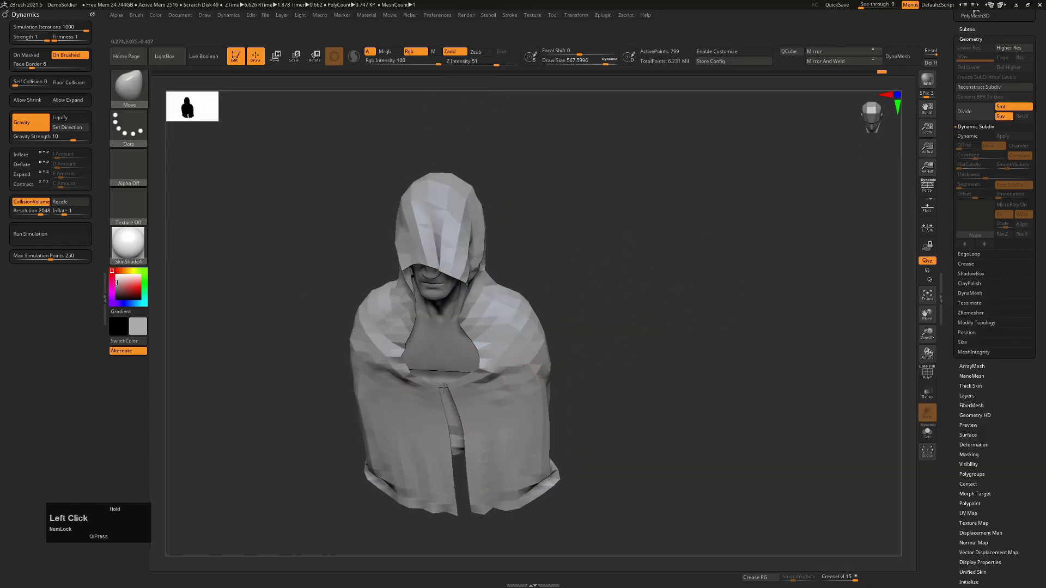
pyautogui.press('b')
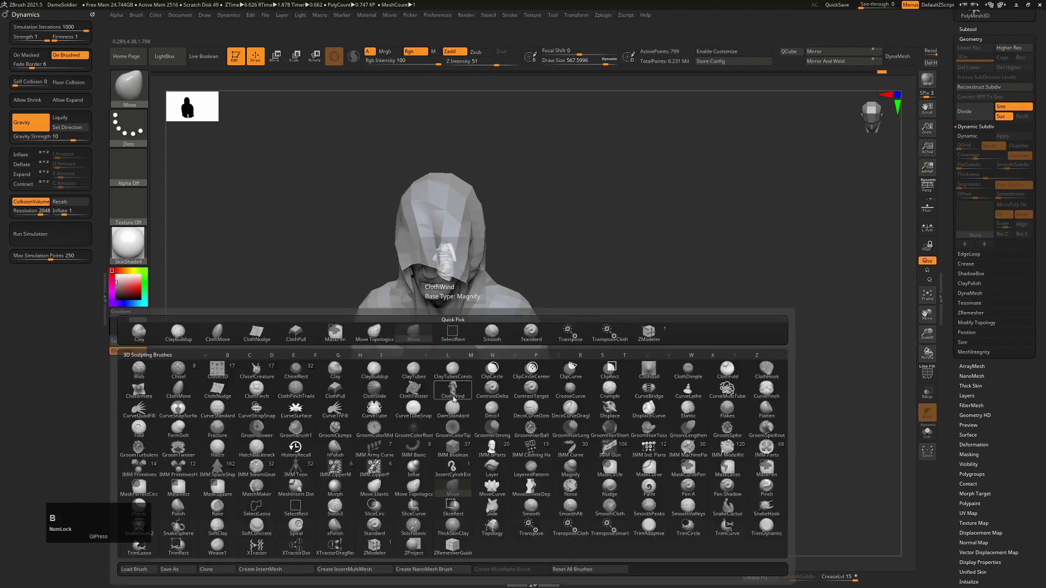
pyautogui.press('m')
pyautogui.press('t')
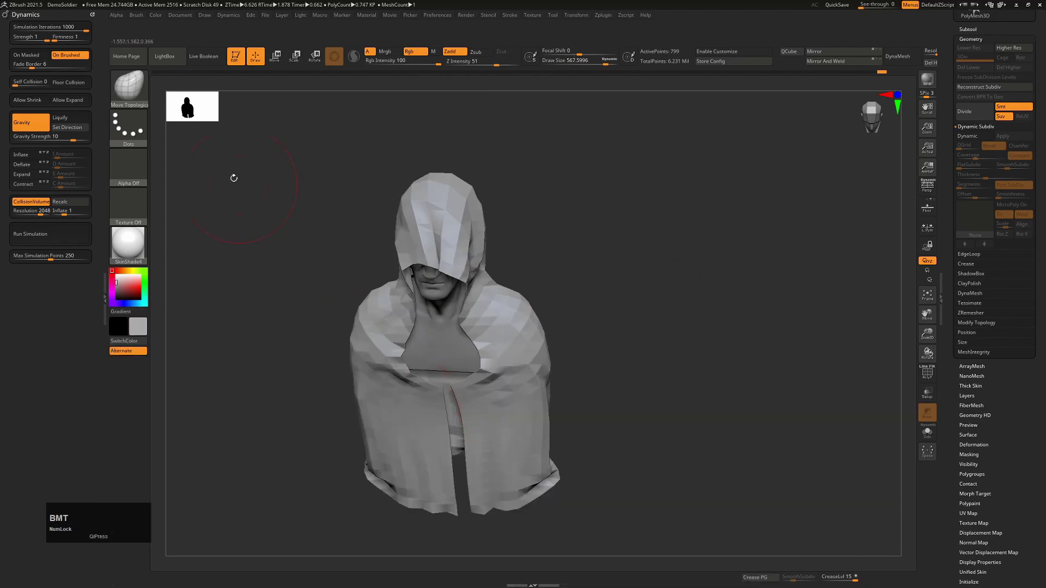
pyautogui.press('s')
pyautogui.click(459, 394)
pyautogui.moveTo(457, 401); pyautogui.dragTo(428, 399)
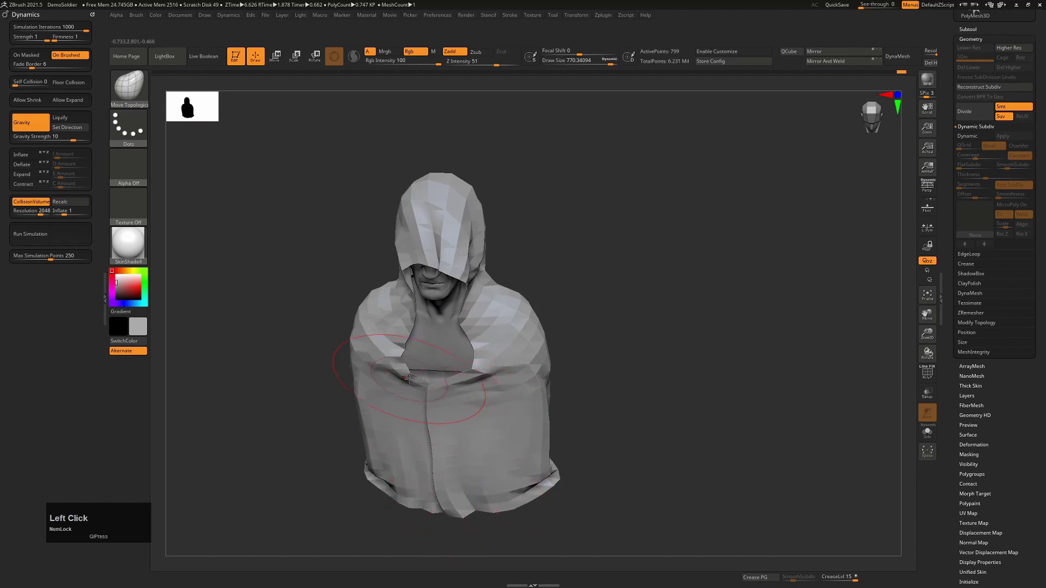
pyautogui.moveTo(409, 379); pyautogui.dragTo(408, 337)
pyautogui.moveTo(321, 332)
pyautogui.mouseDown()
pyautogui.moveTo(452, 328)
pyautogui.moveTo(381, 348)
pyautogui.moveTo(406, 333)
pyautogui.mouseUp()
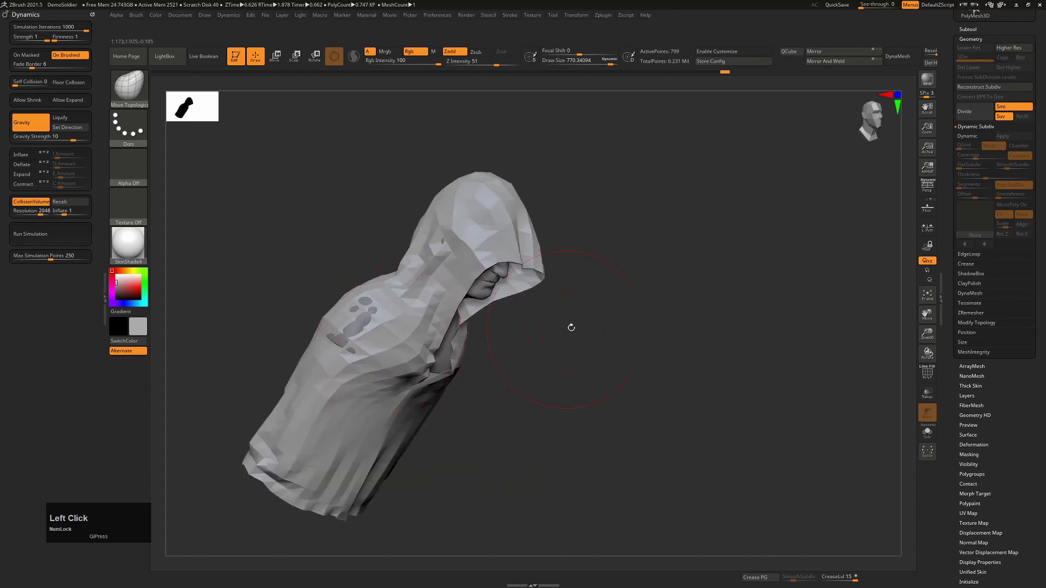
# Step: Pull the cloth outward over the shoulders and back where the bust pokes through, using a Draw Size of about 955
pyautogui.keyDown('shift'); pyautogui.moveTo(570, 328); pyautogui.dragTo(391, 309); pyautogui.keyUp('shift')
pyautogui.moveTo(495, 333)
pyautogui.mouseDown()
pyautogui.moveTo(489, 355)
pyautogui.moveTo(500, 346)
pyautogui.mouseUp()
pyautogui.moveTo(578, 333); pyautogui.dragTo(581, 410)
pyautogui.moveTo(520, 354)
pyautogui.mouseDown()
pyautogui.moveTo(512, 332)
pyautogui.moveTo(554, 308)
pyautogui.moveTo(550, 294)
pyautogui.mouseUp()
pyautogui.moveTo(616, 327); pyautogui.dragTo(616, 393)
pyautogui.moveTo(504, 318); pyautogui.dragTo(502, 338)
pyautogui.keyDown('shift'); pyautogui.moveTo(616, 387); pyautogui.dragTo(616, 327); pyautogui.keyUp('shift')
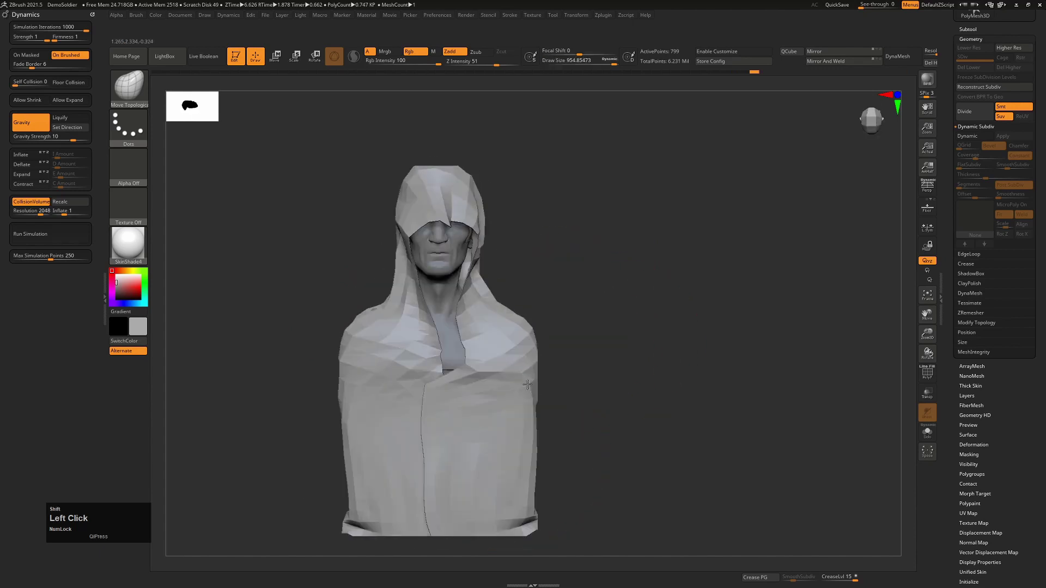
# Step: Set the Draw Size to about 663 and reshape the overlapping front edge and the neckline of the garment
pyautogui.press('s')
pyautogui.click(420, 361)
pyautogui.moveTo(457, 370); pyautogui.dragTo(448, 370)
pyautogui.moveTo(418, 428); pyautogui.dragTo(411, 428)
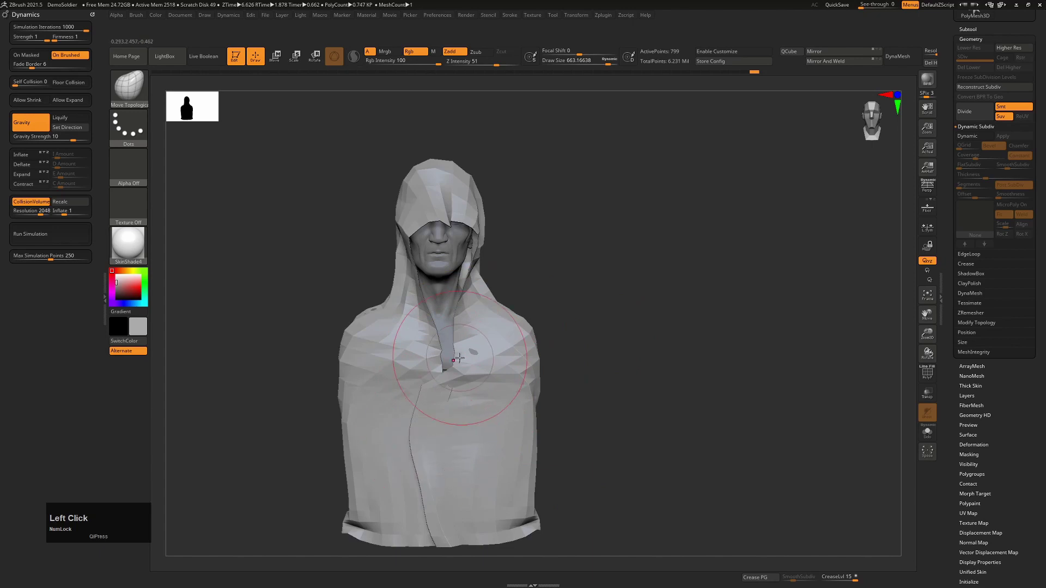
pyautogui.moveTo(467, 355)
pyautogui.mouseDown()
pyautogui.moveTo(450, 357)
pyautogui.moveTo(466, 359)
pyautogui.mouseUp()
pyautogui.moveTo(555, 331); pyautogui.dragTo(554, 334)
# Step: Turn on Dynamic Subdiv and, at a Draw Size of about 770, adjust the chest overlap where the underlying panel pokes through
pyautogui.press('s')
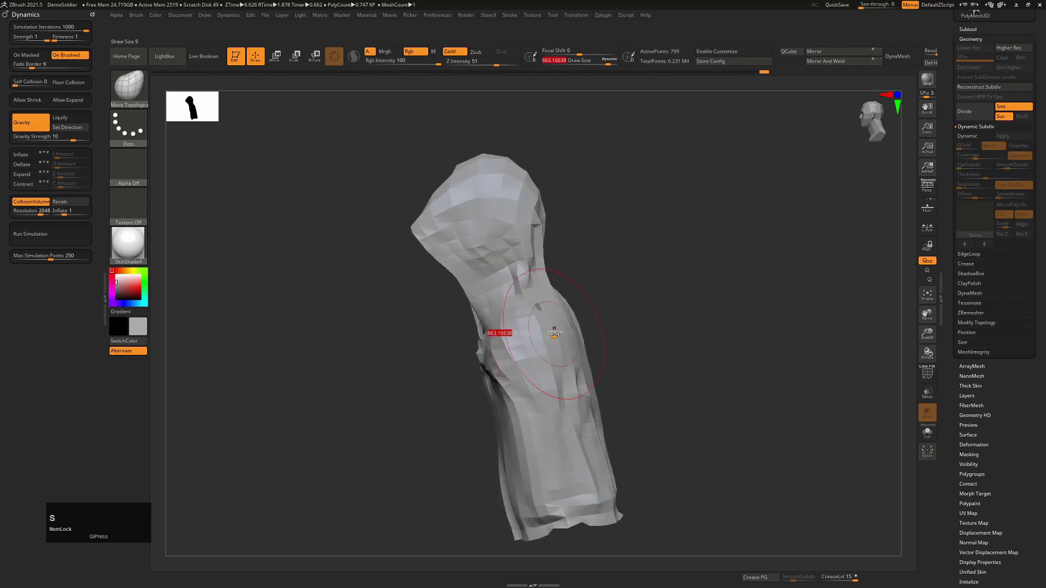
pyautogui.moveTo(634, 297); pyautogui.dragTo(480, 365)
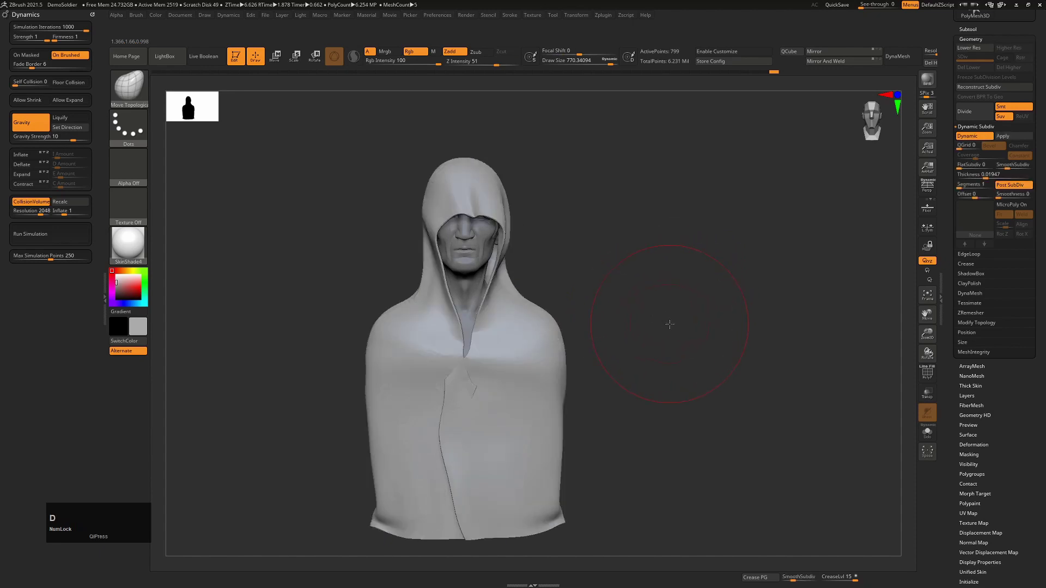
pyautogui.keyDown('alt'); pyautogui.moveTo(562, 326); pyautogui.dragTo(539, 422, button='right'); pyautogui.keyUp('alt')
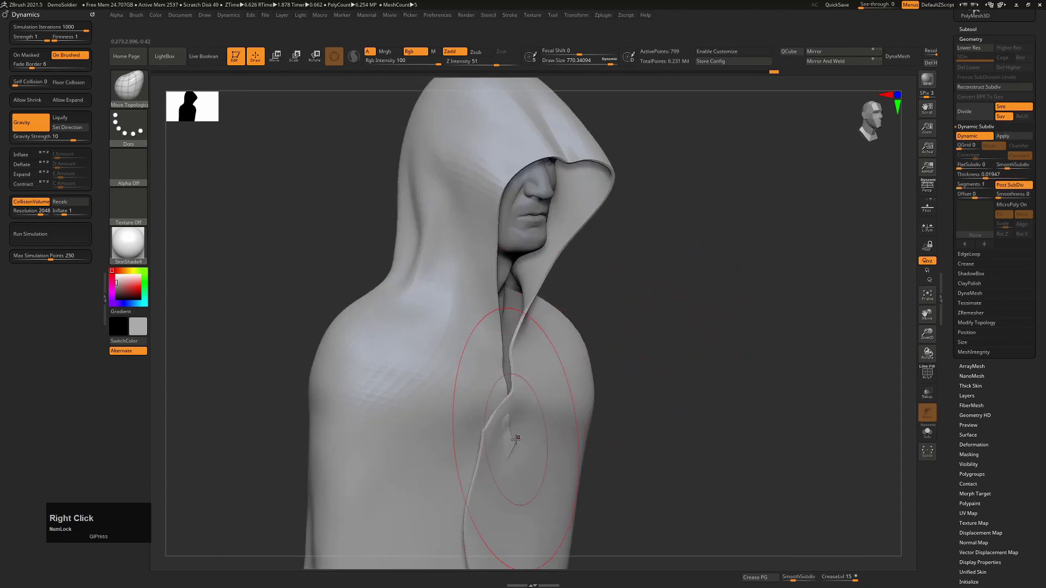
pyautogui.moveTo(514, 438)
pyautogui.mouseDown()
pyautogui.moveTo(517, 458)
pyautogui.moveTo(498, 434)
pyautogui.mouseUp()
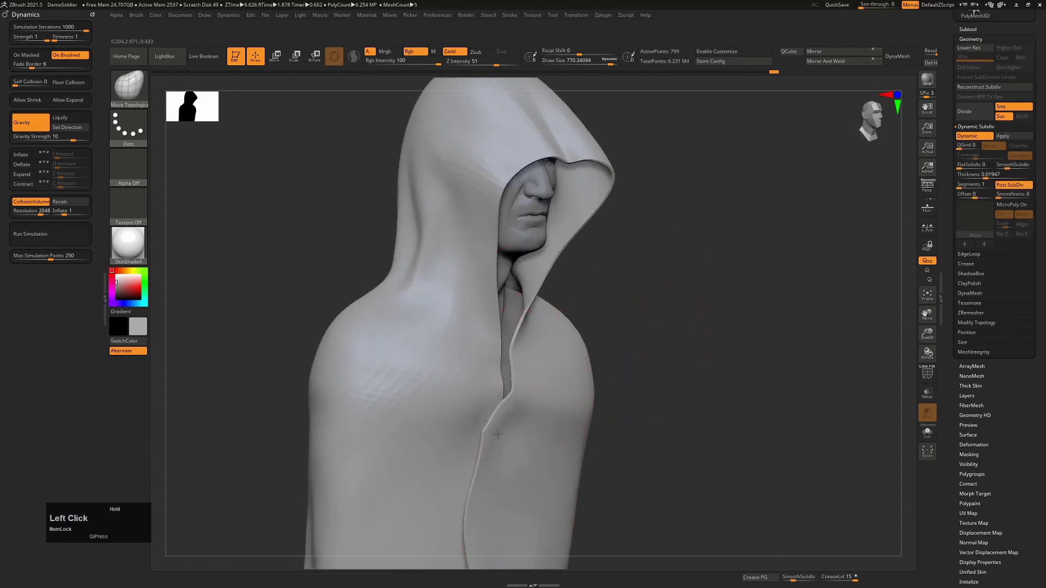
pyautogui.keyDown('shift'); pyautogui.moveTo(708, 333); pyautogui.dragTo(638, 335); pyautogui.keyUp('shift')
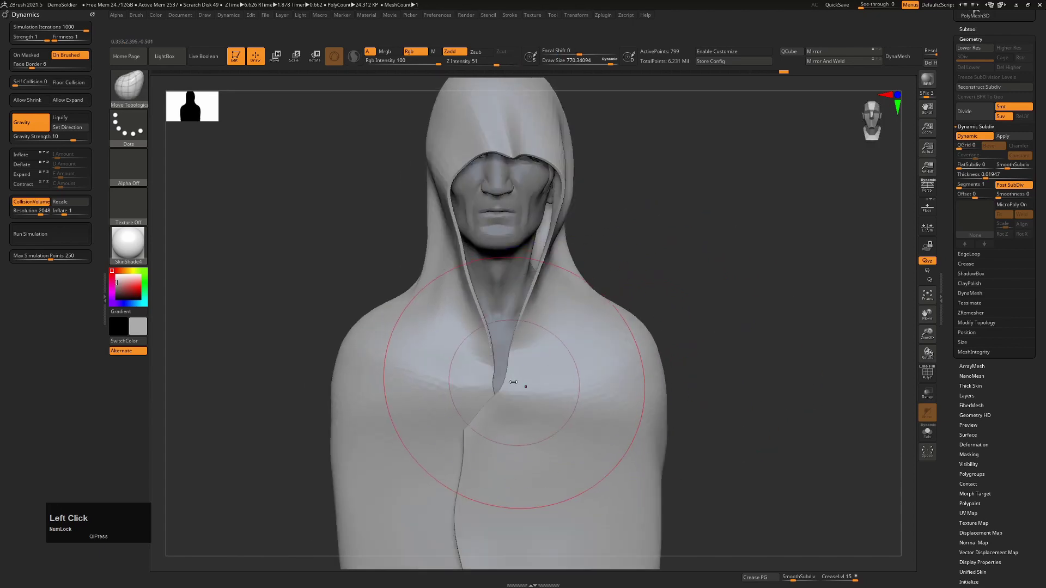
pyautogui.moveTo(522, 385); pyautogui.dragTo(517, 378)
# Step: Set the garment's Dynamic Subdiv Thickness to 0
pyautogui.keyDown('alt'); pyautogui.moveTo(626, 299); pyautogui.dragTo(590, 257, button='right'); pyautogui.keyUp('alt')
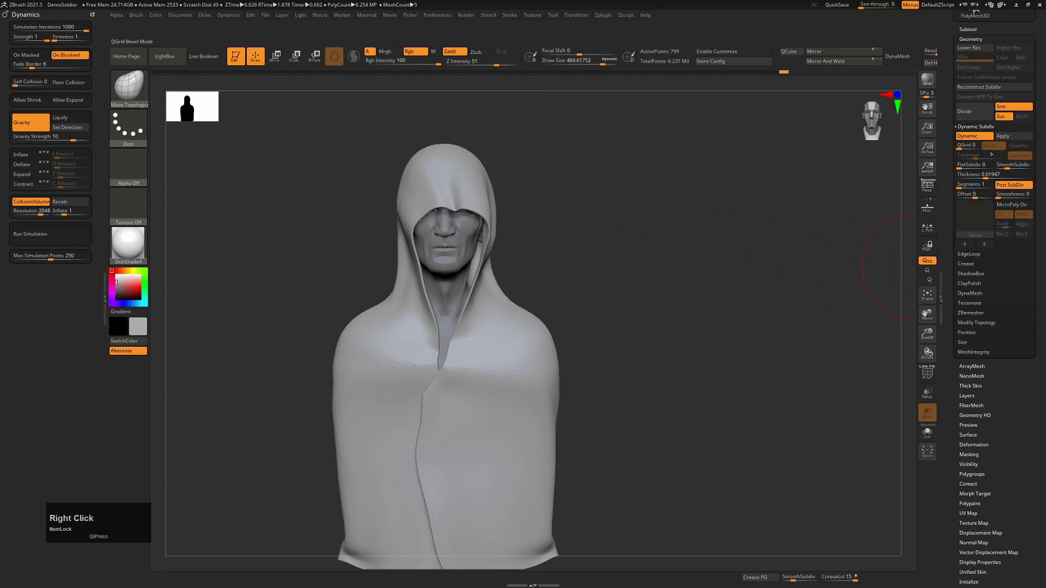
pyautogui.moveTo(716, 285); pyautogui.dragTo(645, 243)
pyautogui.keyDown('alt'); pyautogui.moveTo(644, 243); pyautogui.dragTo(658, 312, button='right'); pyautogui.keyUp('alt')
pyautogui.keyDown('alt'); pyautogui.moveTo(585, 169); pyautogui.dragTo(531, 378, button='right'); pyautogui.keyUp('alt')
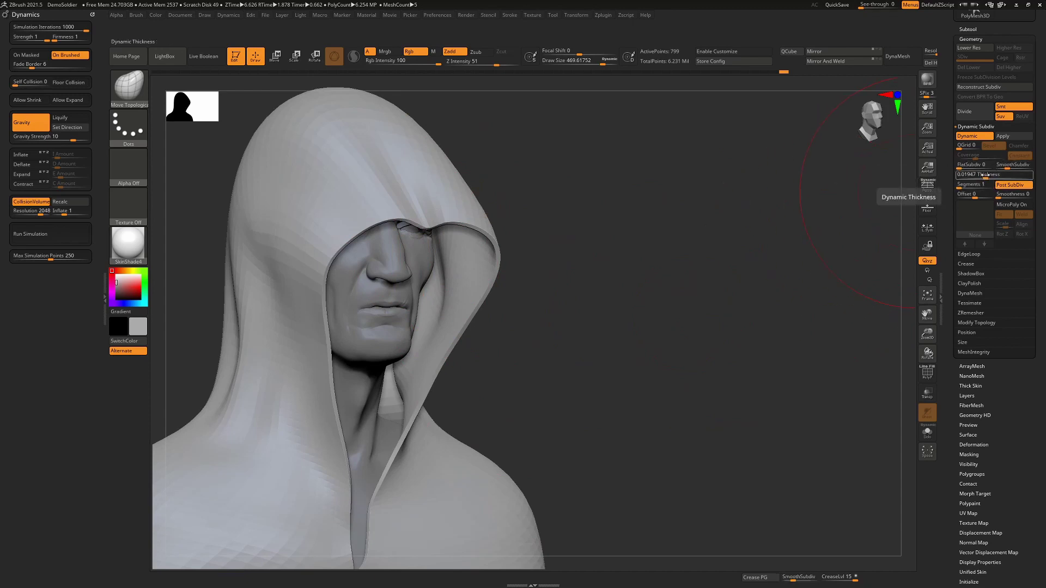
pyautogui.moveTo(987, 174); pyautogui.dragTo(948, 178)
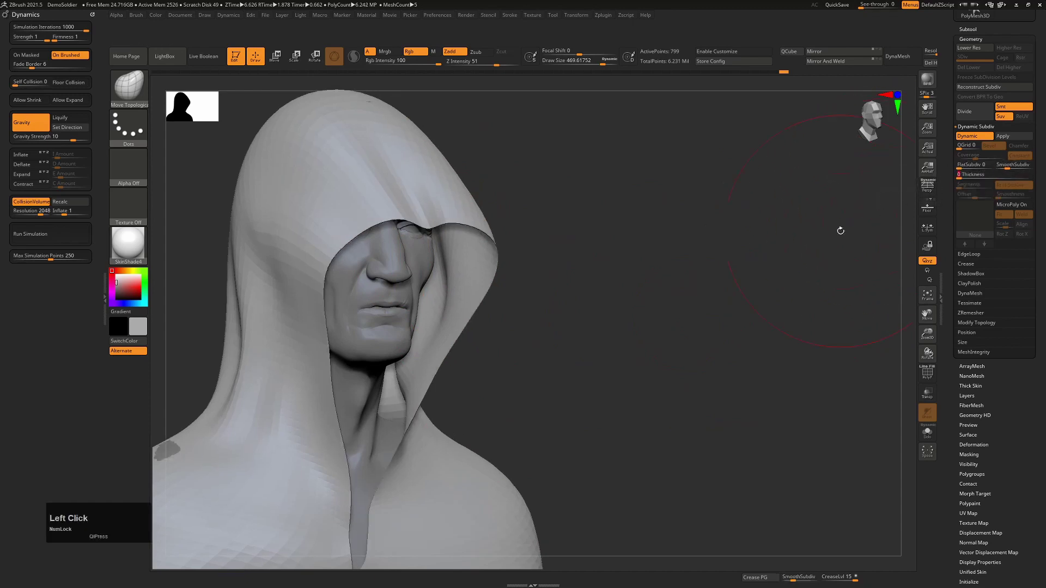
# Step: Set the Draw Size to about 598 and move the cloth over the bust showing through at the shoulder
pyautogui.keyDown('alt'); pyautogui.moveTo(635, 350); pyautogui.dragTo(670, 296, button='right'); pyautogui.keyUp('alt')
pyautogui.keyDown('alt'); pyautogui.moveTo(672, 331); pyautogui.dragTo(670, 283, button='right'); pyautogui.keyUp('alt')
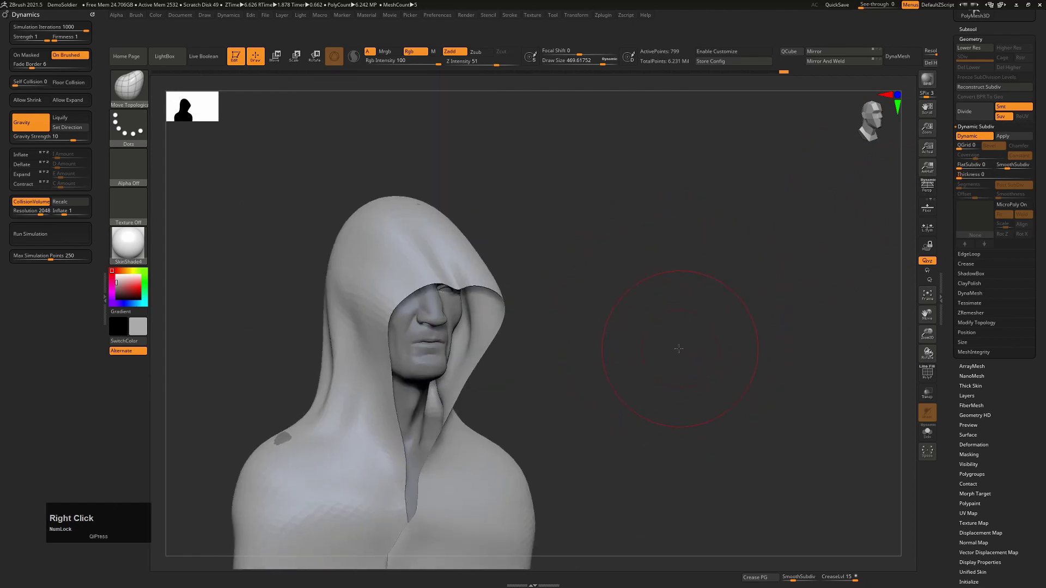
pyautogui.moveTo(678, 349); pyautogui.dragTo(654, 349)
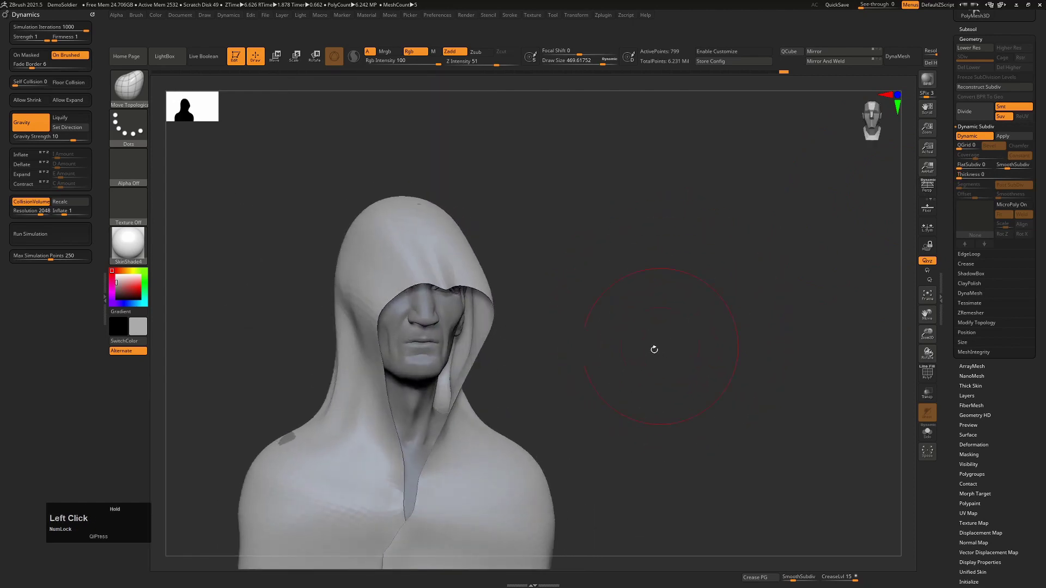
pyautogui.keyDown('alt'); pyautogui.moveTo(654, 350); pyautogui.dragTo(648, 295, button='right'); pyautogui.keyUp('alt')
pyautogui.press('s')
pyautogui.moveTo(275, 385); pyautogui.dragTo(277, 380)
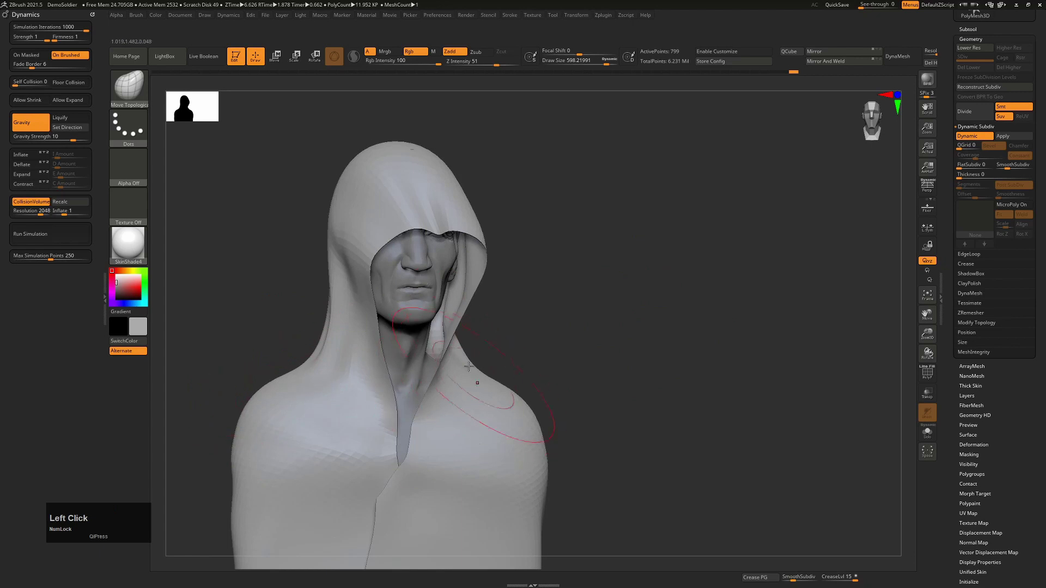
# Step: Show the polyframe and, with ZModeler's QMesh action targeting Polygroup All, try to extrude the whole garment into a thick shell
pyautogui.keyDown('alt'); pyautogui.moveTo(537, 312); pyautogui.dragTo(590, 284, button='right'); pyautogui.keyUp('alt')
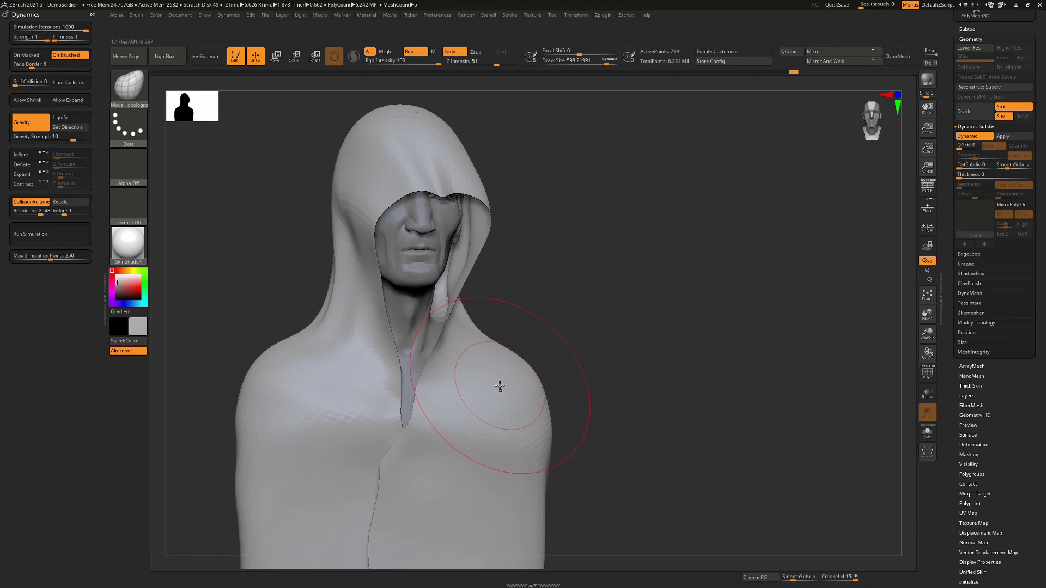
pyautogui.press('b')
pyautogui.press('z')
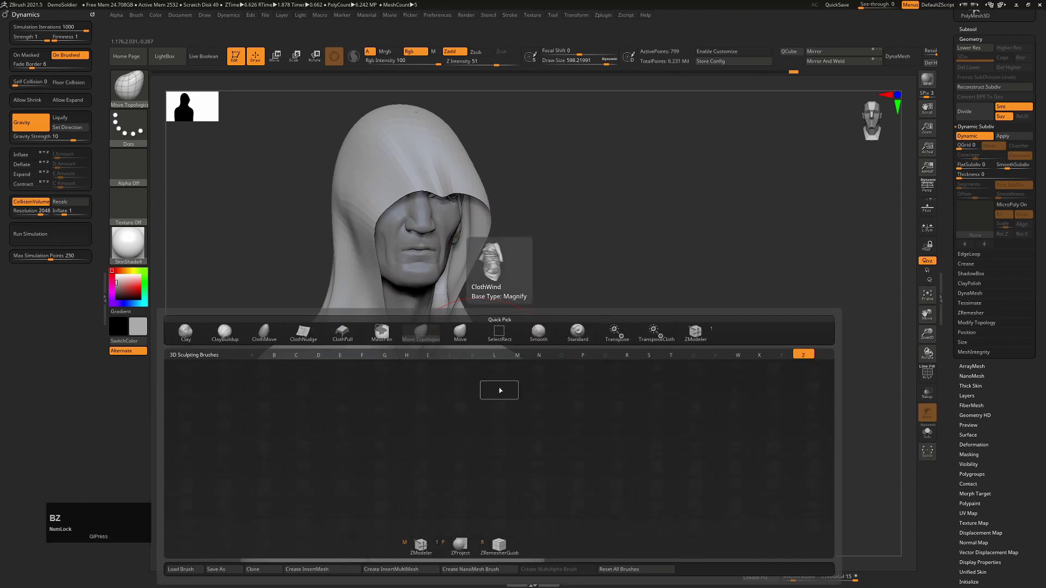
pyautogui.press('m')
pyautogui.press('shift')
pyautogui.hotkey('shift', 'f')
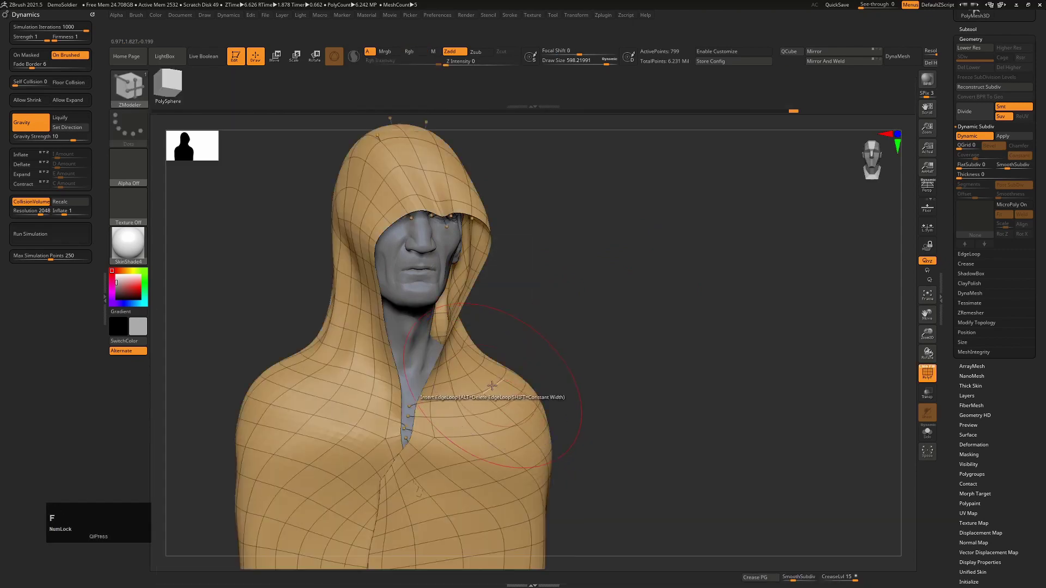
pyautogui.moveTo(491, 385)
pyautogui.keyDown('ctrl'); pyautogui.mouseDown(button='right')
pyautogui.moveTo(496, 400)
pyautogui.moveTo(486, 402)
pyautogui.mouseUp(button='right'); pyautogui.keyUp('ctrl')
pyautogui.press('s')
pyautogui.moveTo(489, 405); pyautogui.dragTo(471, 409)
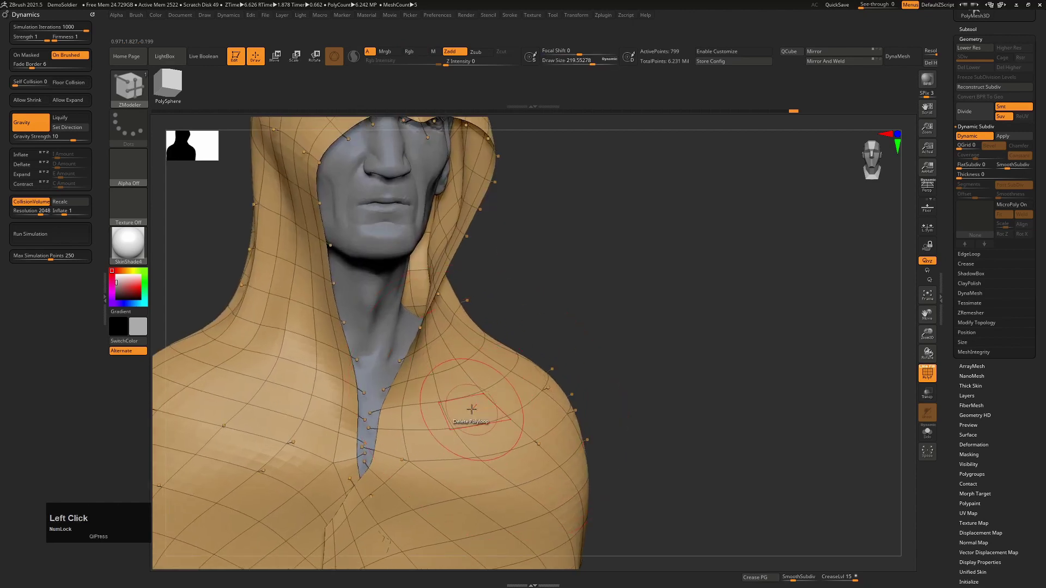
pyautogui.press('space')
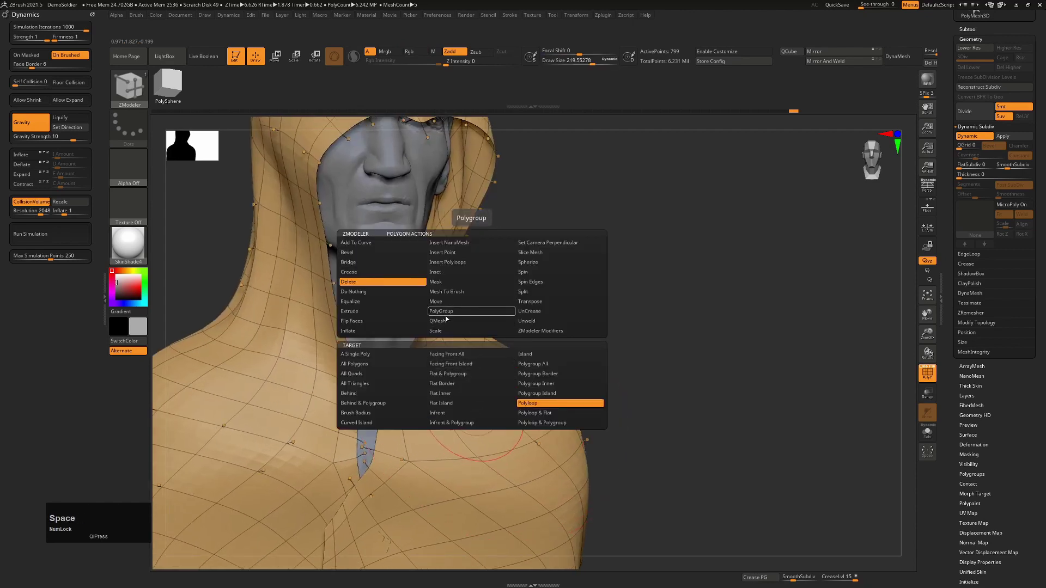
pyautogui.click(447, 321)
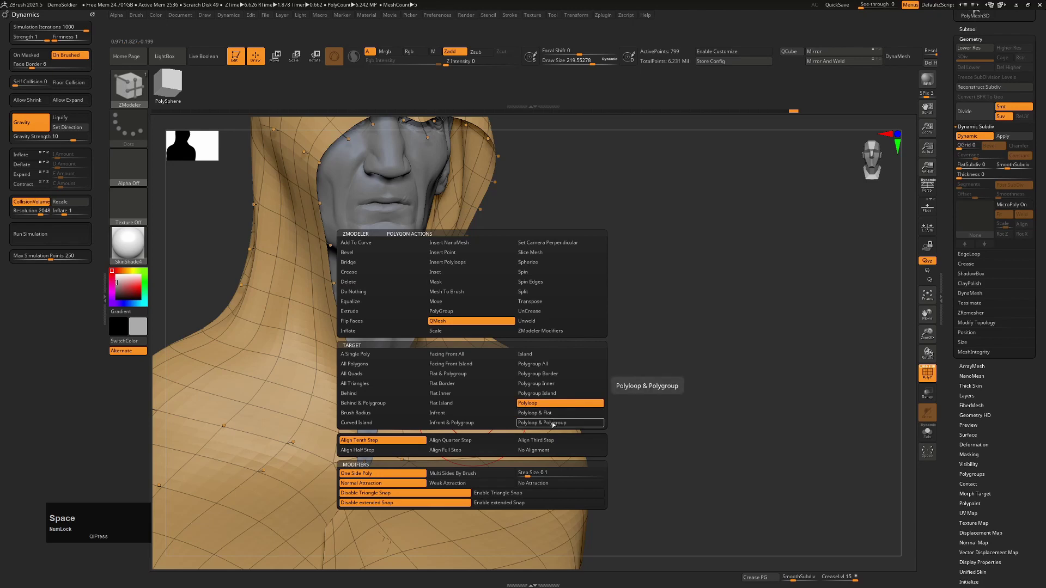
pyautogui.click(548, 364)
pyautogui.press('space')
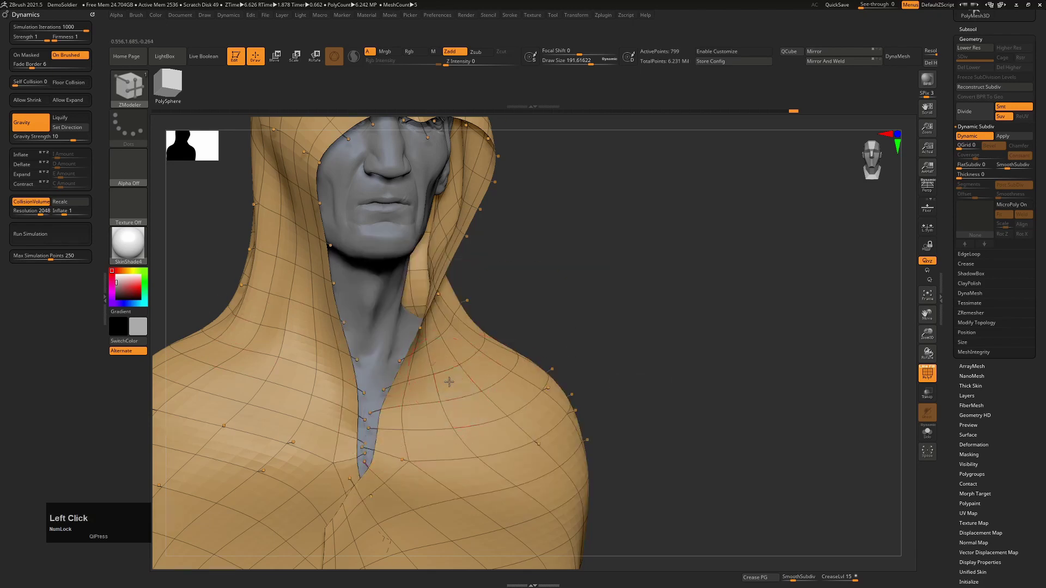
pyautogui.moveTo(448, 382); pyautogui.dragTo(437, 383)
# Step: Check the extruded edges along the hood and front opening, and undo the QMesh extrusion
pyautogui.moveTo(604, 345); pyautogui.dragTo(697, 349)
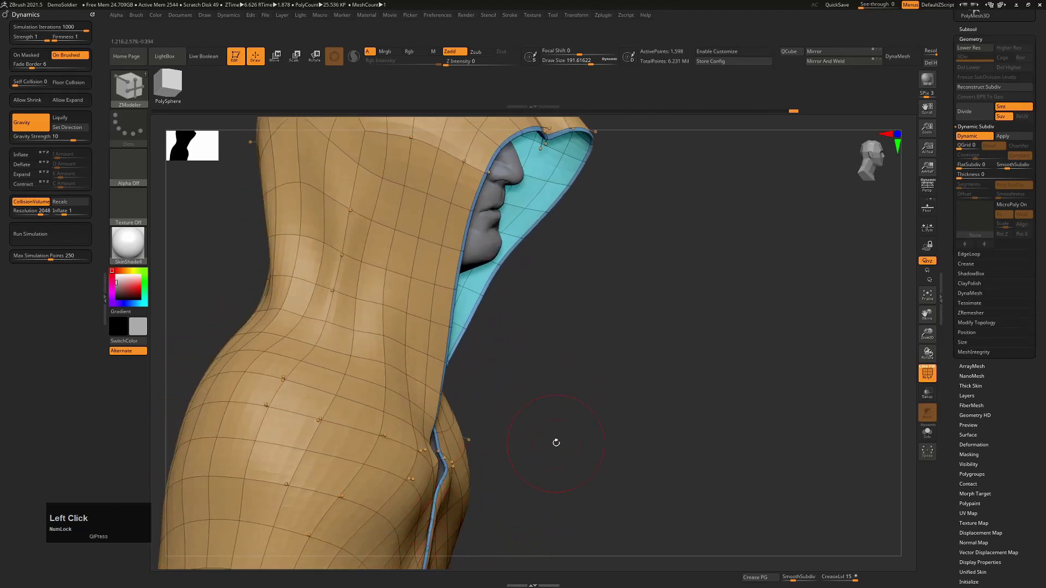
pyautogui.moveTo(556, 442); pyautogui.dragTo(496, 493)
pyautogui.keyDown('alt'); pyautogui.moveTo(497, 494); pyautogui.dragTo(550, 322, button='right'); pyautogui.keyUp('alt')
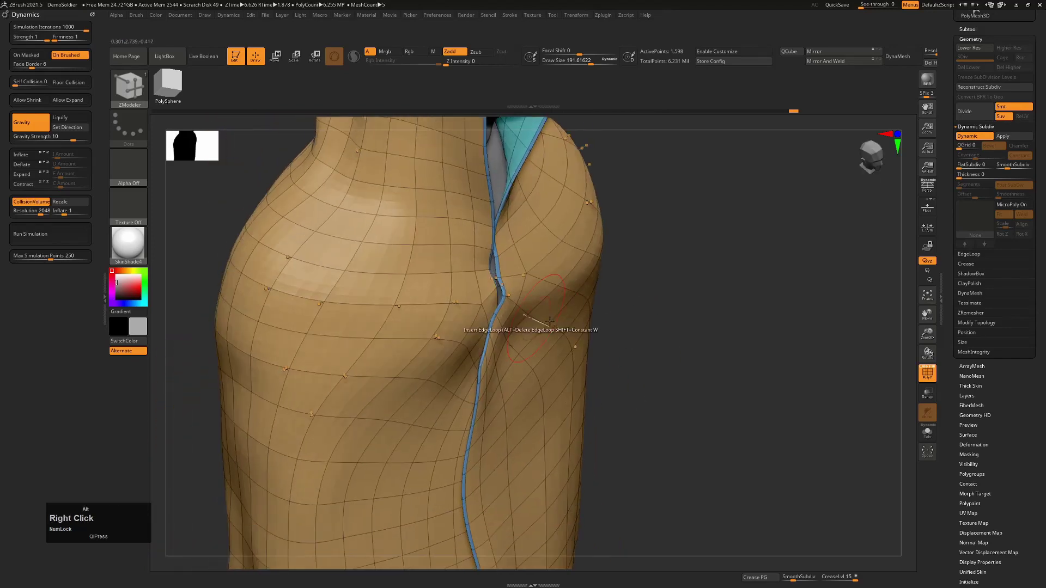
pyautogui.moveTo(550, 321); pyautogui.dragTo(605, 348)
pyautogui.keyDown('alt'); pyautogui.moveTo(604, 158); pyautogui.dragTo(616, 355, button='right'); pyautogui.keyUp('alt')
pyautogui.moveTo(670, 351); pyautogui.dragTo(630, 341)
pyautogui.hotkey('ctrl', 'z')
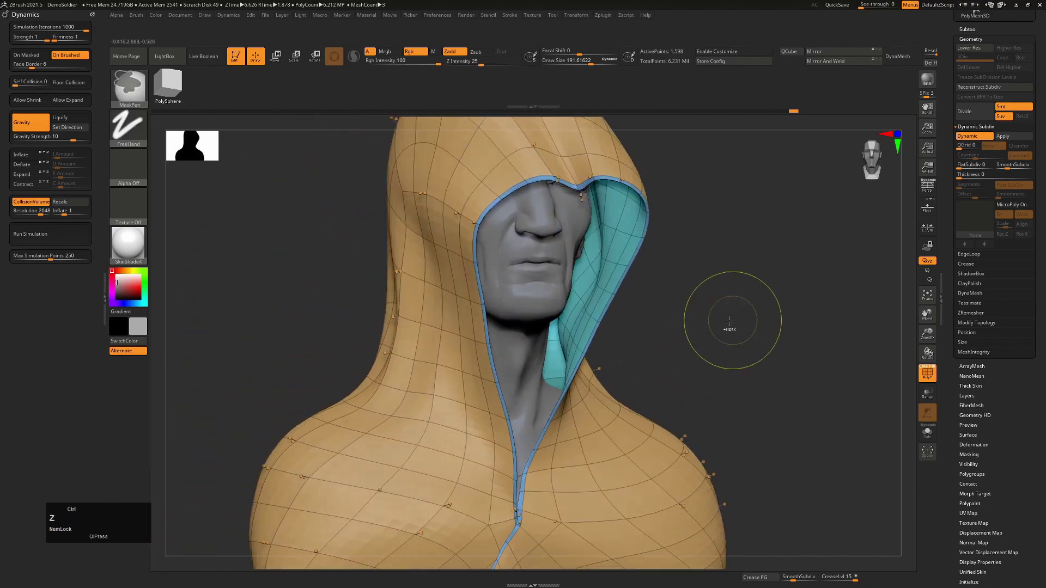
# Step: Turn off Dynamic Subdiv and pull the back of the hood outward with the Move brush at a Draw Size of about 630
pyautogui.moveTo(730, 321); pyautogui.dragTo(708, 319)
pyautogui.hotkey('alt', 'd')
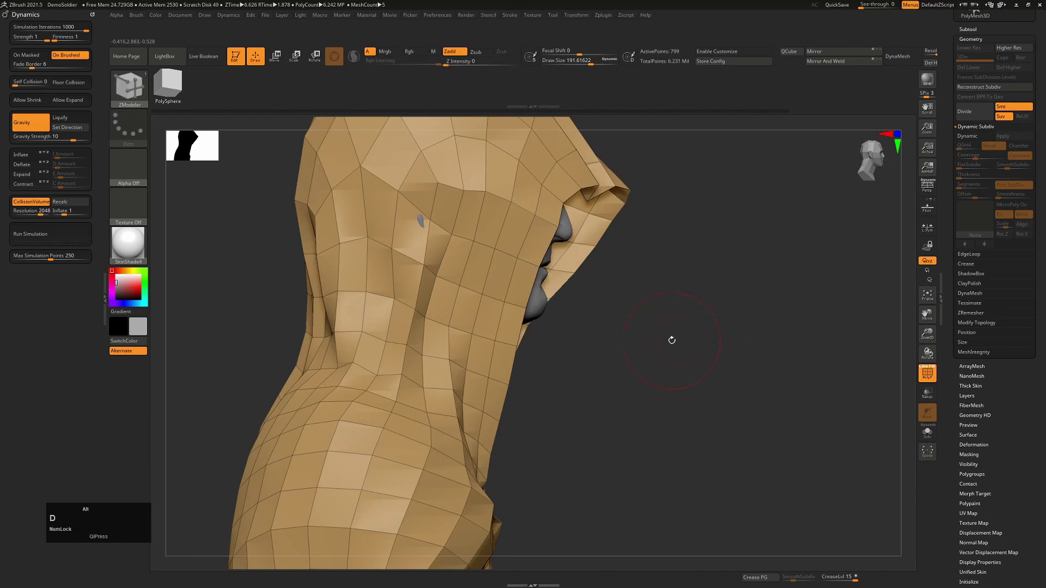
pyautogui.moveTo(671, 339); pyautogui.dragTo(600, 315, button='right')
pyautogui.hotkey('alt', 'w')
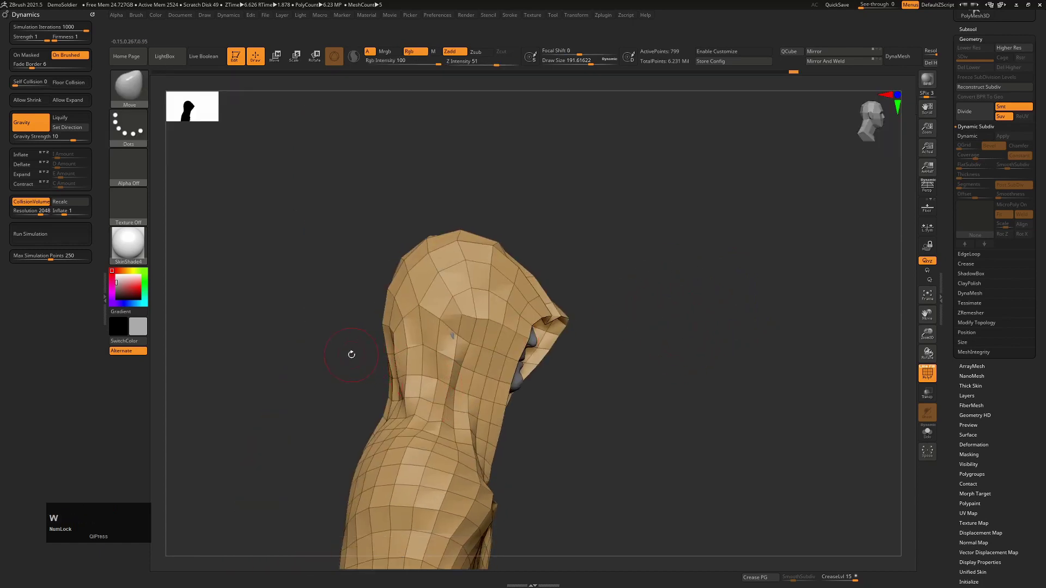
pyautogui.moveTo(350, 354)
pyautogui.mouseDown()
pyautogui.moveTo(398, 342)
pyautogui.moveTo(390, 339)
pyautogui.mouseUp()
pyautogui.press('s')
pyautogui.press('s')
pyautogui.moveTo(393, 335); pyautogui.dragTo(373, 356)
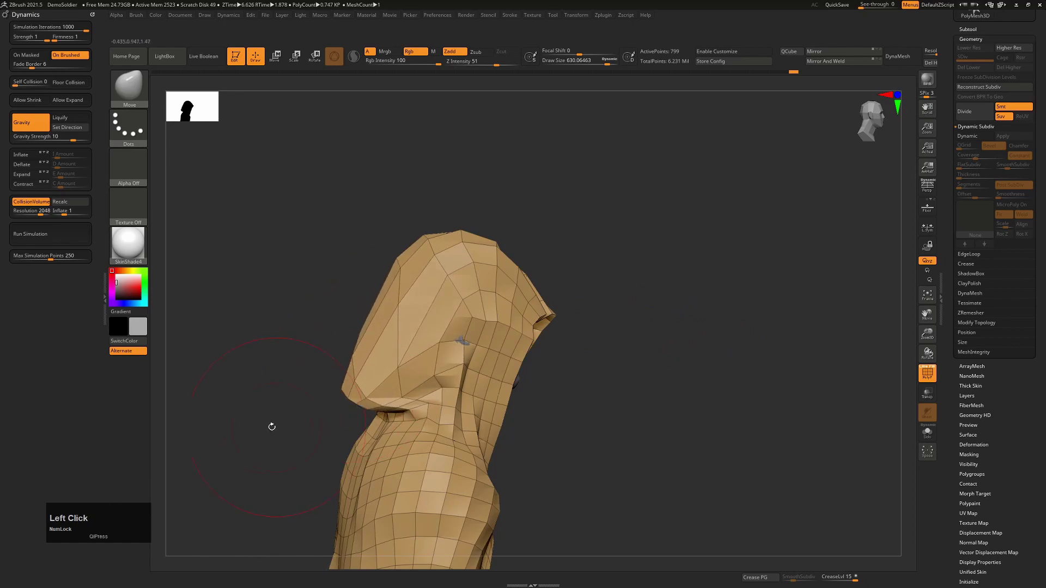
# Step: Shape the pulled-out back of the hood from behind and from the side with the Move brush
pyautogui.moveTo(271, 427); pyautogui.dragTo(371, 422)
pyautogui.moveTo(333, 359)
pyautogui.mouseDown()
pyautogui.moveTo(312, 350)
pyautogui.moveTo(316, 359)
pyautogui.mouseUp()
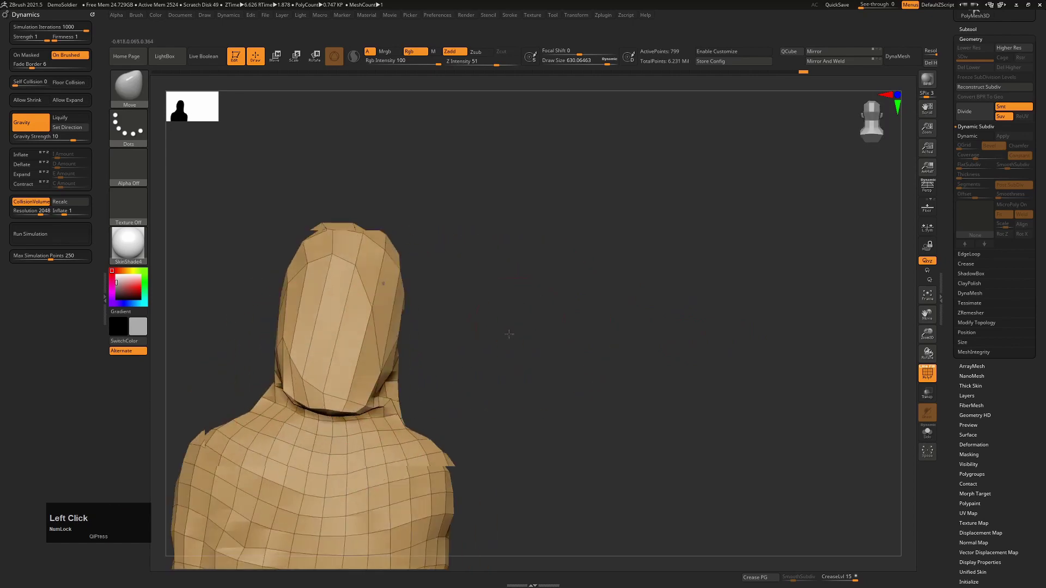
pyautogui.moveTo(509, 334); pyautogui.dragTo(408, 343)
pyautogui.moveTo(333, 344)
pyautogui.mouseDown()
pyautogui.moveTo(325, 360)
pyautogui.moveTo(308, 321)
pyautogui.moveTo(297, 333)
pyautogui.mouseUp()
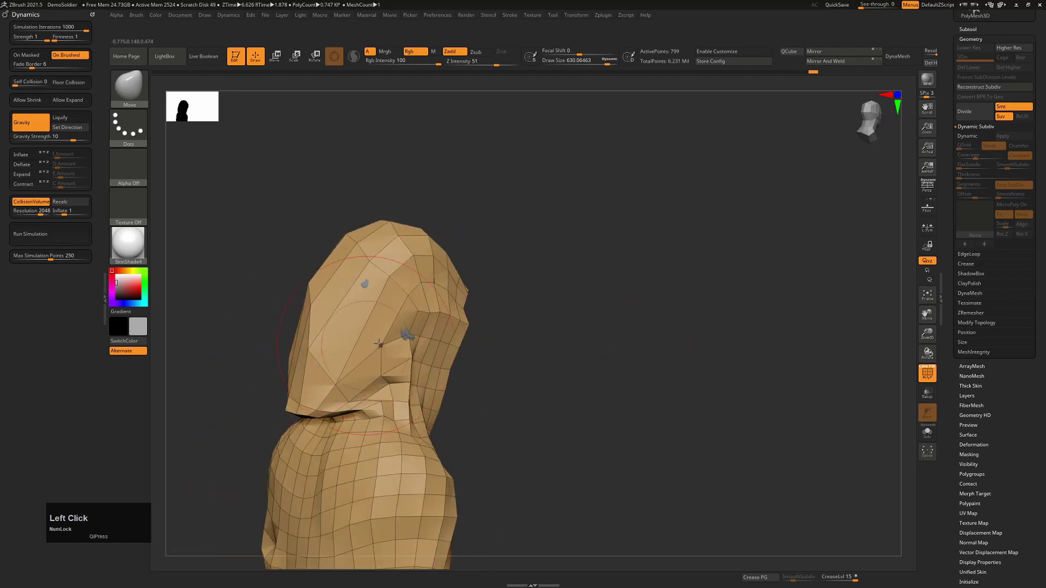
pyautogui.moveTo(364, 335); pyautogui.dragTo(351, 346)
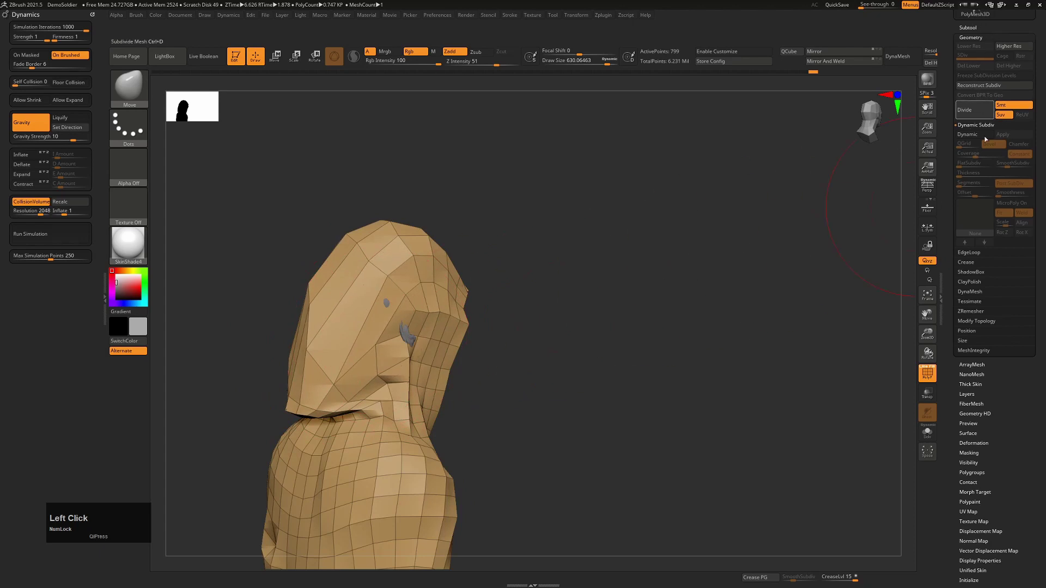
# Step: Remesh the stretched garment with ZRemesher to even out its polygons
pyautogui.click(972, 311)
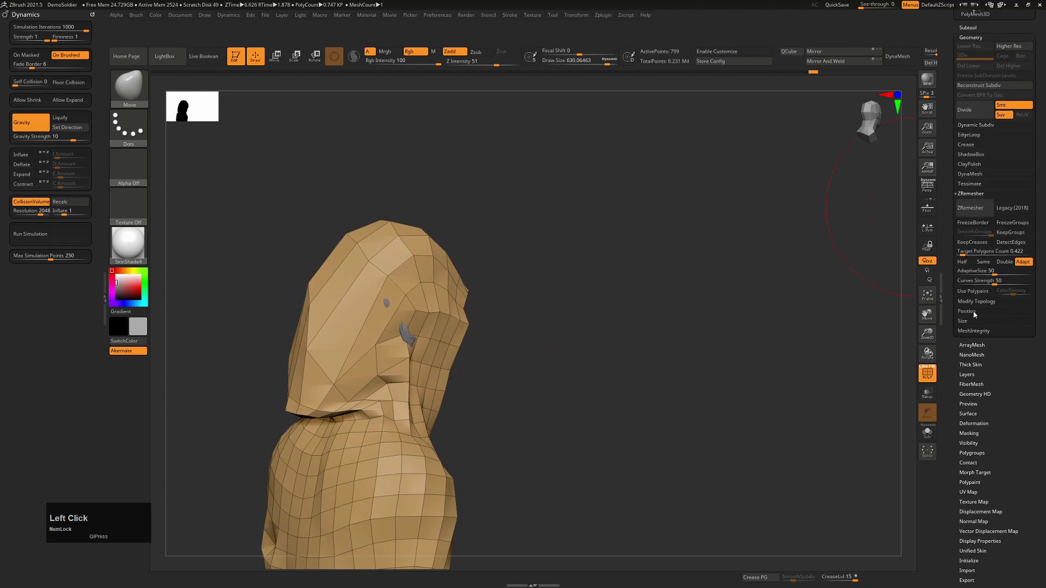
pyautogui.click(972, 207)
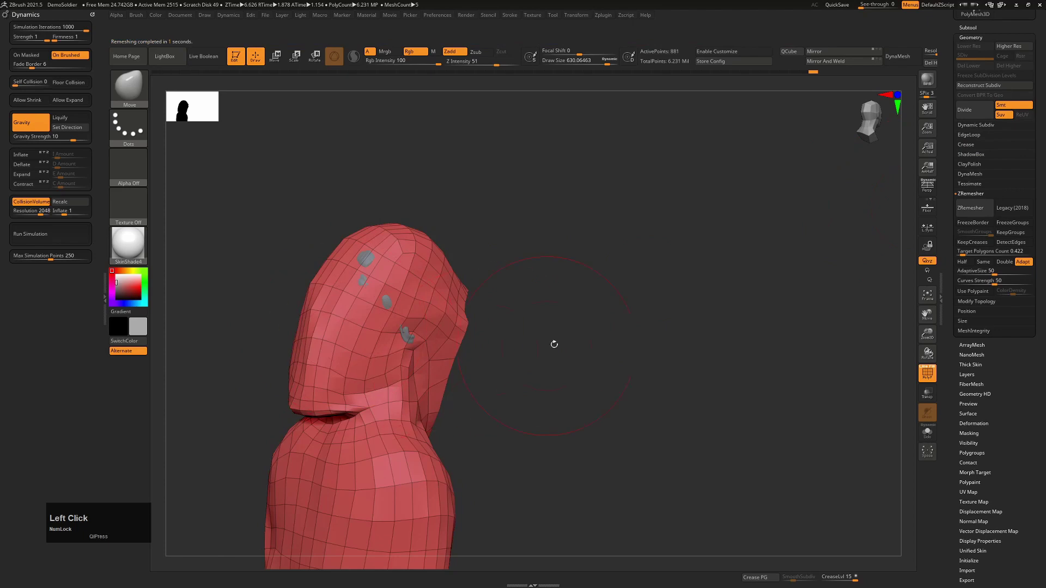
pyautogui.moveTo(554, 344); pyautogui.dragTo(552, 369)
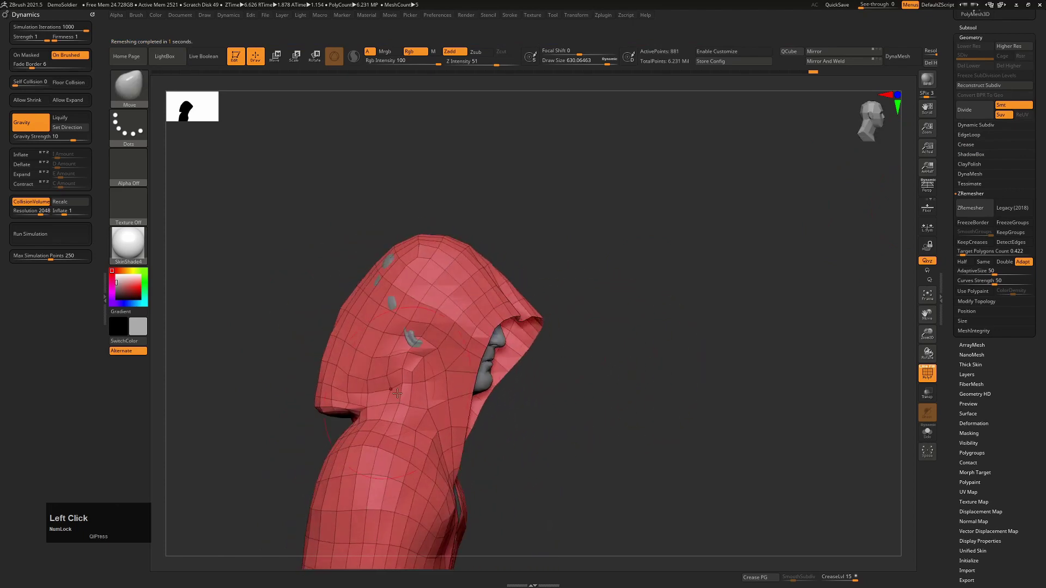
# Step: Reshape the back of the remeshed hood with the Move brush, reducing the Draw Size to about 420
pyautogui.moveTo(619, 398)
pyautogui.mouseDown()
pyautogui.moveTo(364, 374)
pyautogui.moveTo(479, 380)
pyautogui.mouseUp()
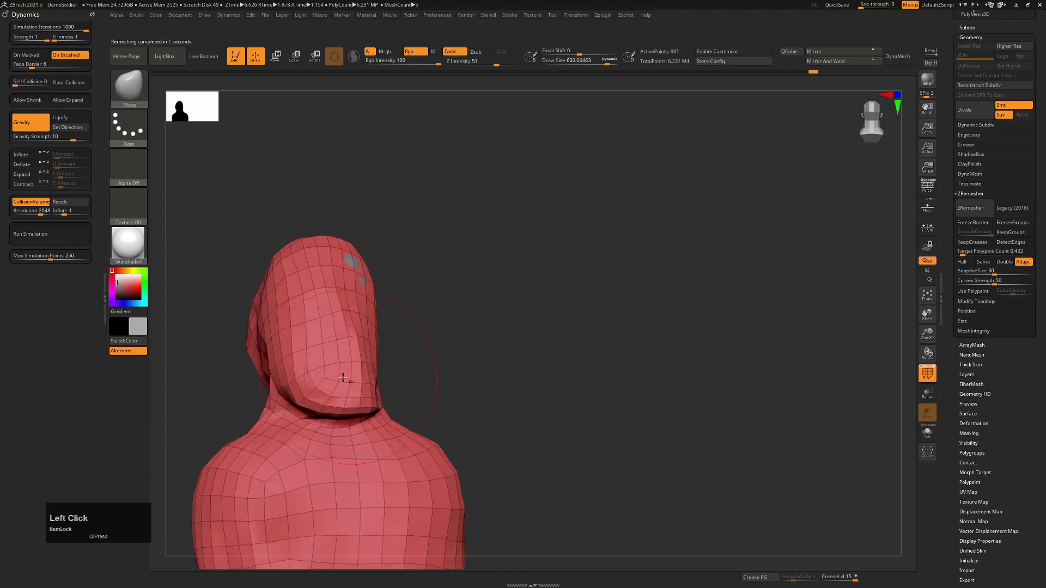
pyautogui.moveTo(315, 341); pyautogui.dragTo(329, 384)
pyautogui.moveTo(588, 375); pyautogui.dragTo(402, 366)
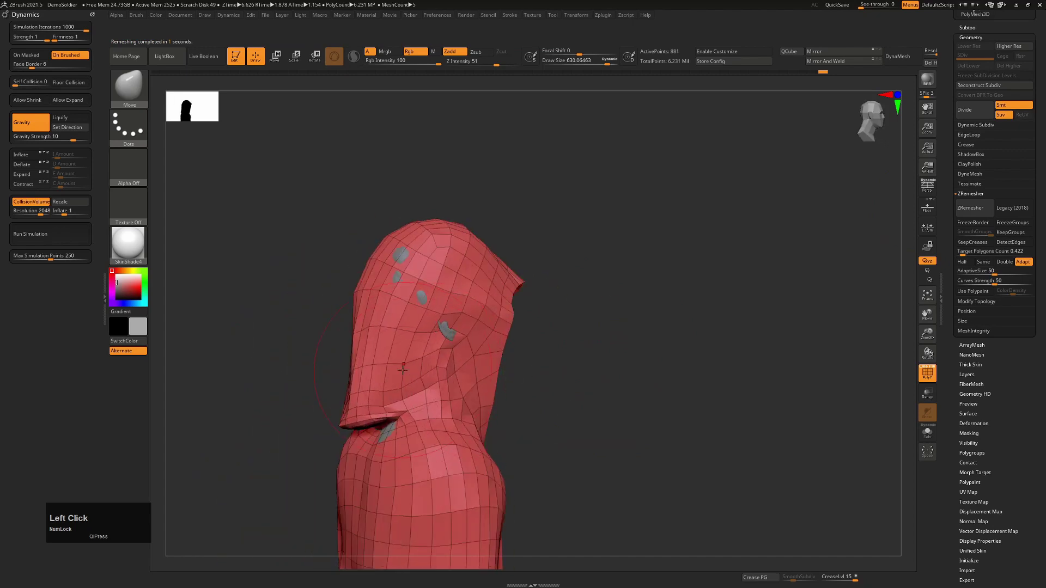
pyautogui.moveTo(377, 330); pyautogui.dragTo(414, 369)
pyautogui.moveTo(519, 350); pyautogui.dragTo(583, 352)
pyautogui.press('s')
pyautogui.moveTo(389, 375); pyautogui.dragTo(418, 384)
pyautogui.moveTo(351, 374)
pyautogui.mouseDown()
pyautogui.moveTo(363, 368)
pyautogui.moveTo(326, 366)
pyautogui.moveTo(320, 376)
pyautogui.mouseUp()
pyautogui.moveTo(364, 305); pyautogui.dragTo(370, 332)
# Step: Remesh the reshaped garment again with ZRemesher and run the cloth simulation on it
pyautogui.click(959, 207)
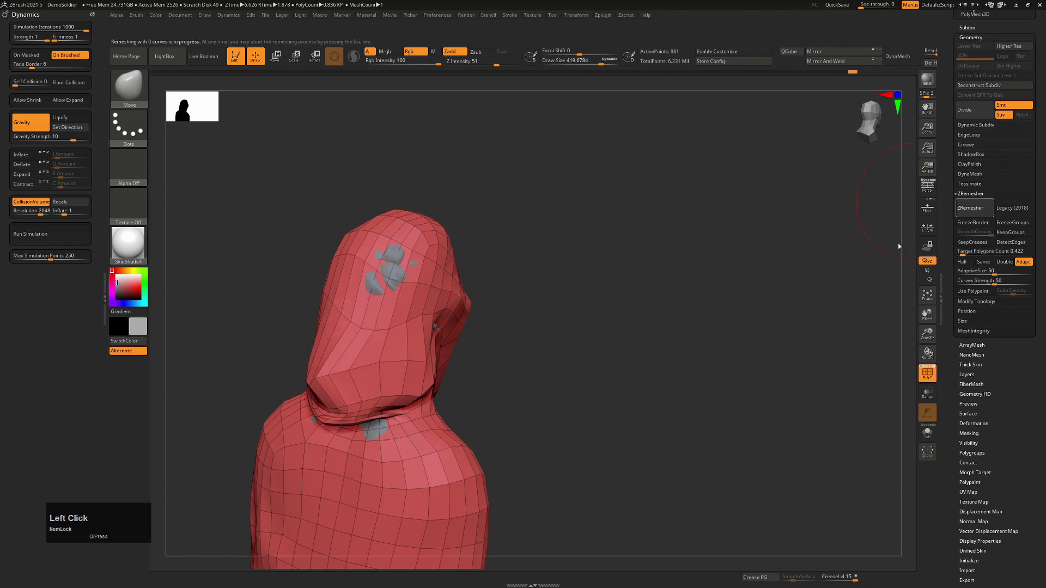
pyautogui.moveTo(721, 345); pyautogui.dragTo(663, 350)
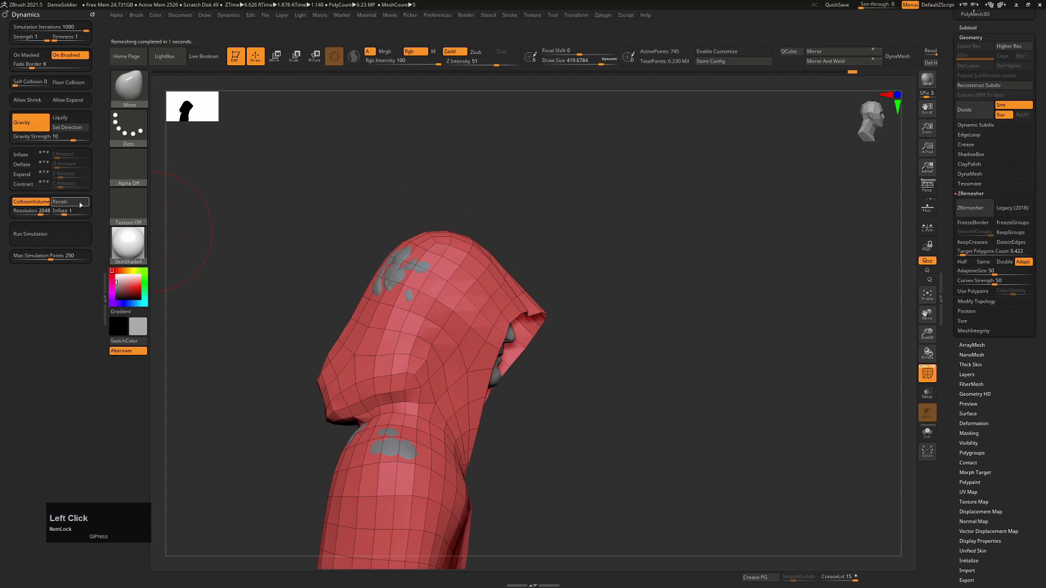
pyautogui.click(69, 234)
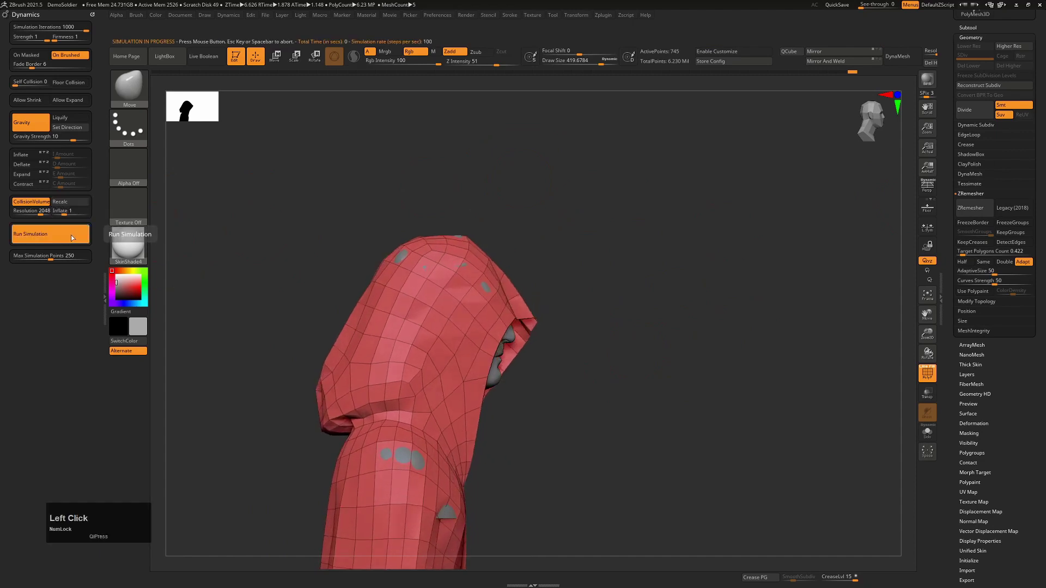
pyautogui.moveTo(751, 310); pyautogui.dragTo(697, 345)
# Step: Turn on Dynamic Subdiv and nudge the lower back of the hood with the ClothNudge brush
pyautogui.hotkey('shift', 'f')
pyautogui.hotkey('shift', 'f')
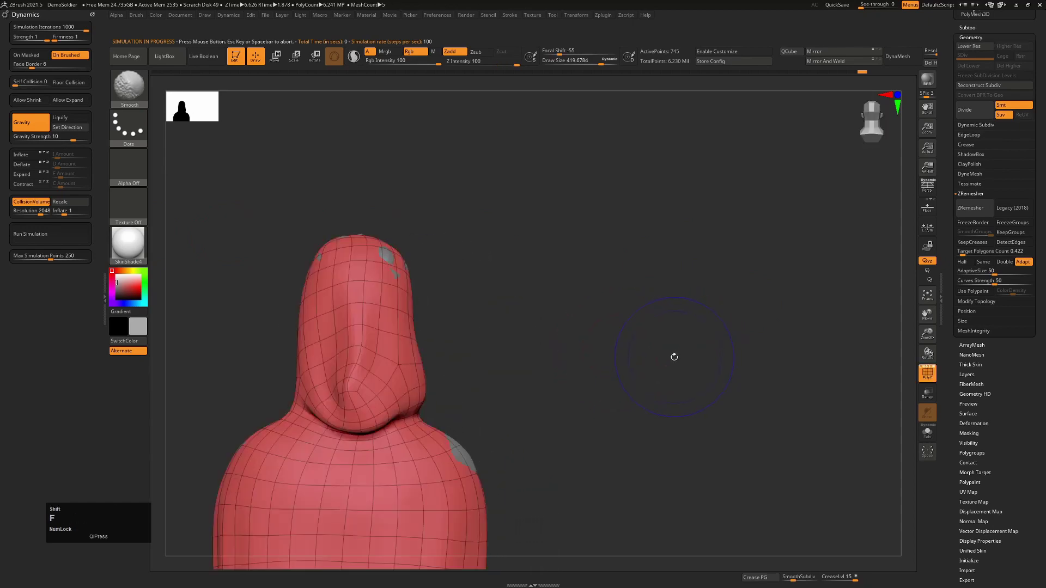
pyautogui.press('b')
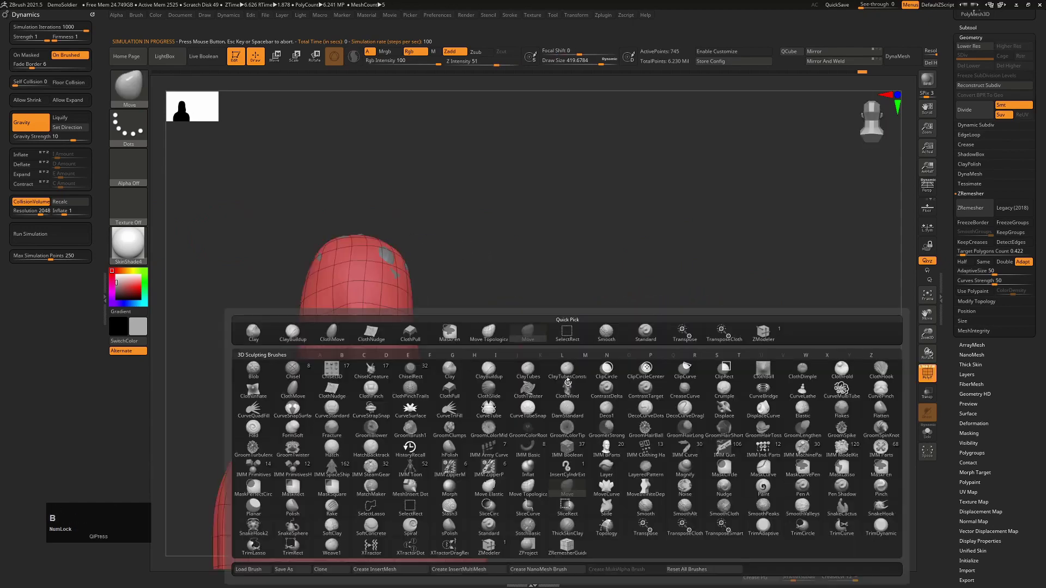
pyautogui.press('c')
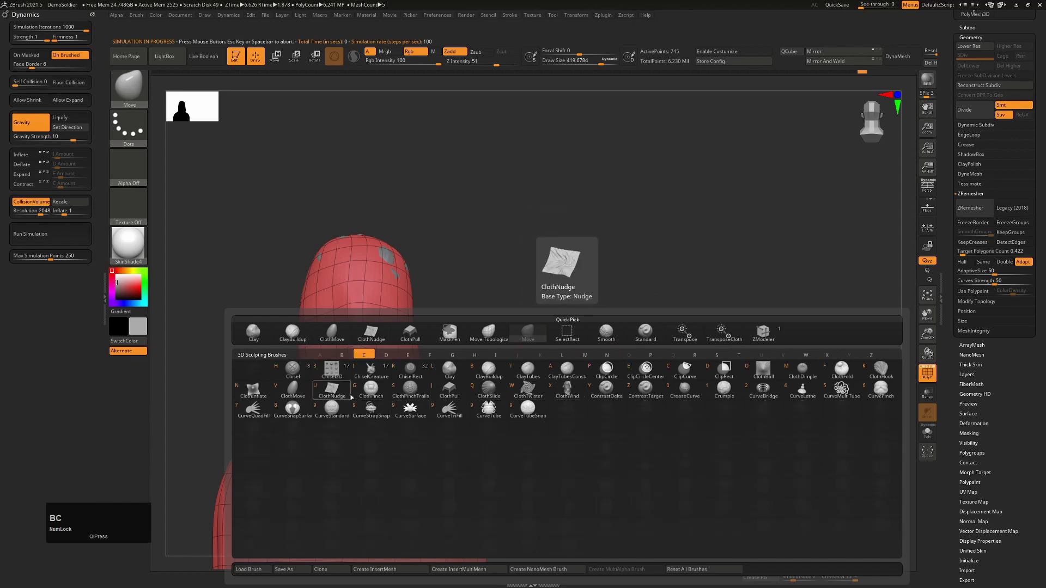
pyautogui.click(371, 331)
pyautogui.moveTo(446, 357); pyautogui.dragTo(539, 360)
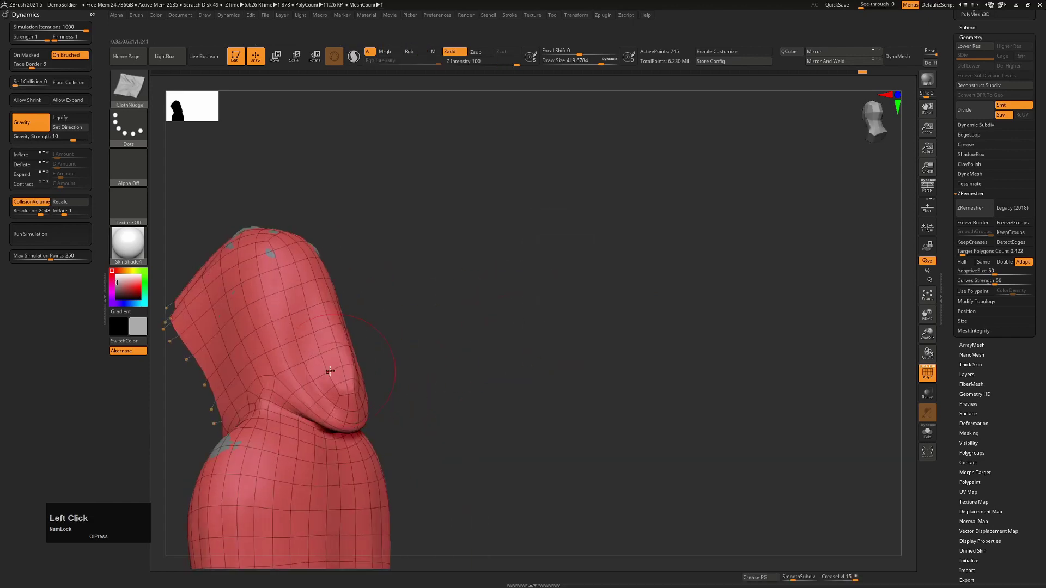
pyautogui.moveTo(316, 369); pyautogui.dragTo(374, 383)
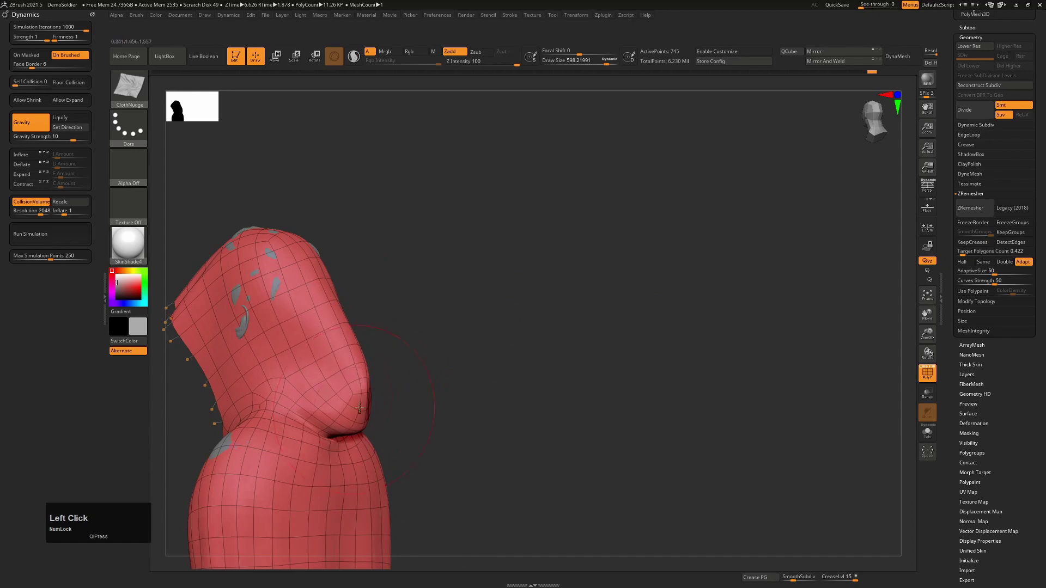
# Step: At a Draw Size of about 598, nudge the back of the hood into drooping folds above the shoulders
pyautogui.moveTo(373, 382); pyautogui.dragTo(478, 351, button='right')
pyautogui.moveTo(411, 354); pyautogui.dragTo(410, 373)
pyautogui.moveTo(346, 405); pyautogui.dragTo(446, 403)
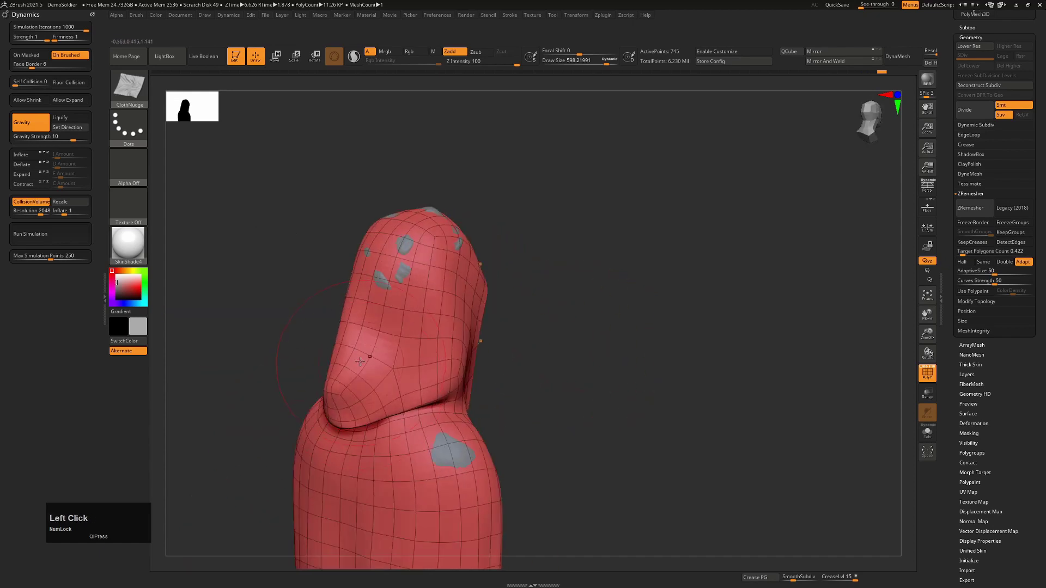
pyautogui.moveTo(367, 362); pyautogui.dragTo(422, 358)
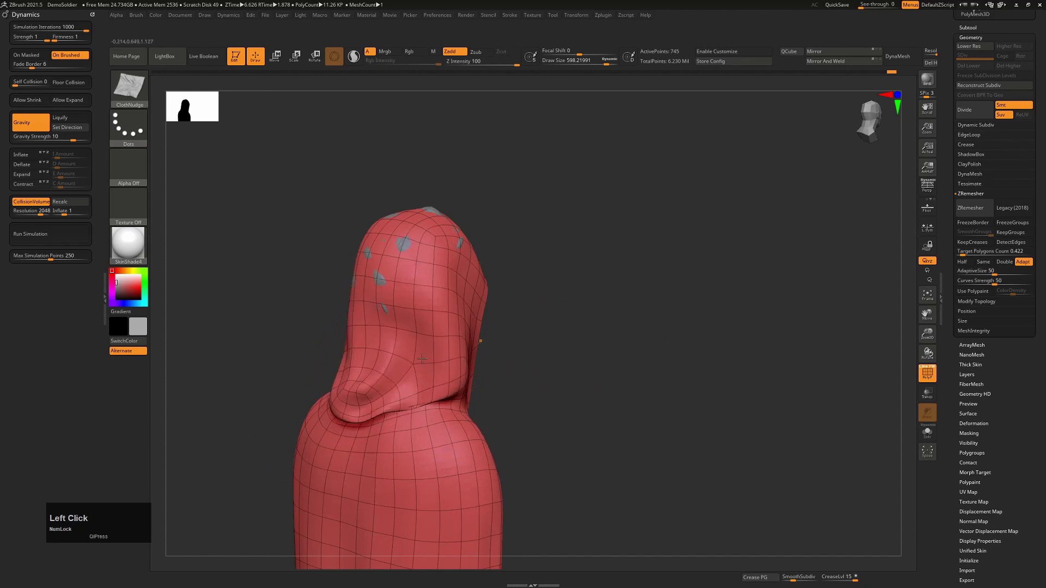
# Step: Examine the folds at the back of the hood without the polyframe and close up on its wireframe
pyautogui.keyDown('shift'); pyautogui.moveTo(591, 363); pyautogui.dragTo(550, 375); pyautogui.keyUp('shift')
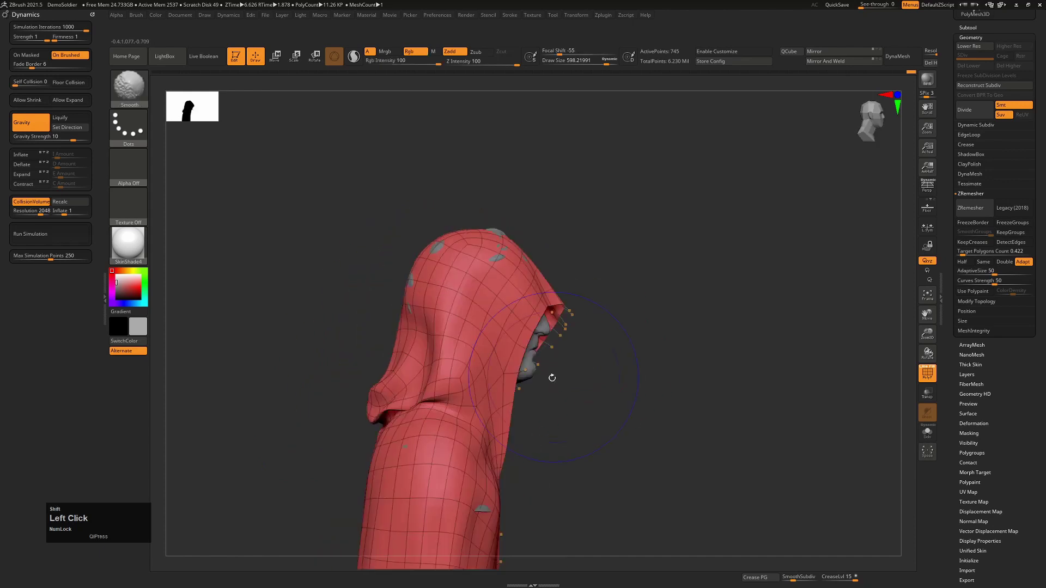
pyautogui.press('z')
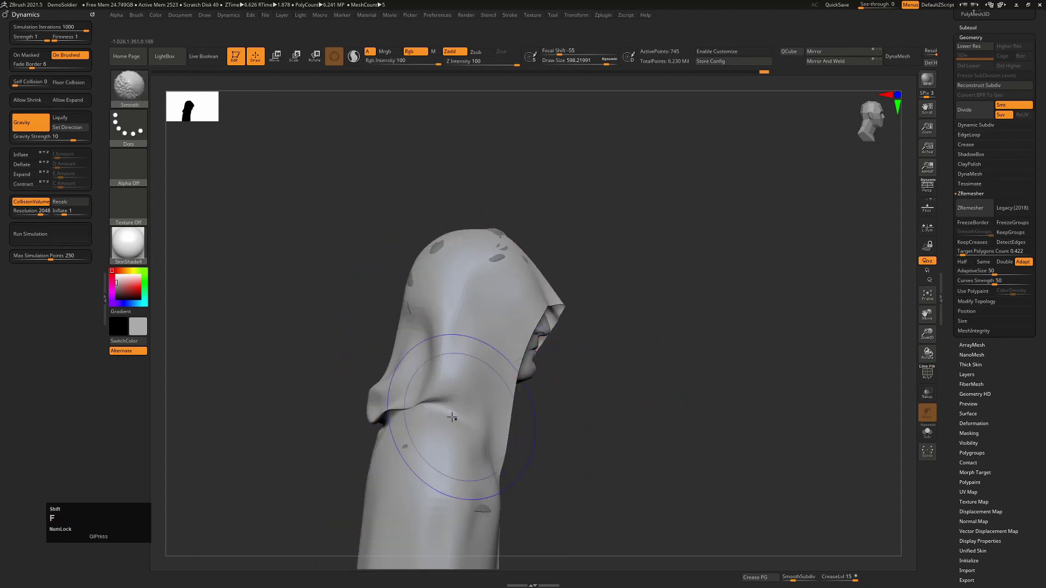
pyautogui.moveTo(677, 366); pyautogui.dragTo(511, 387)
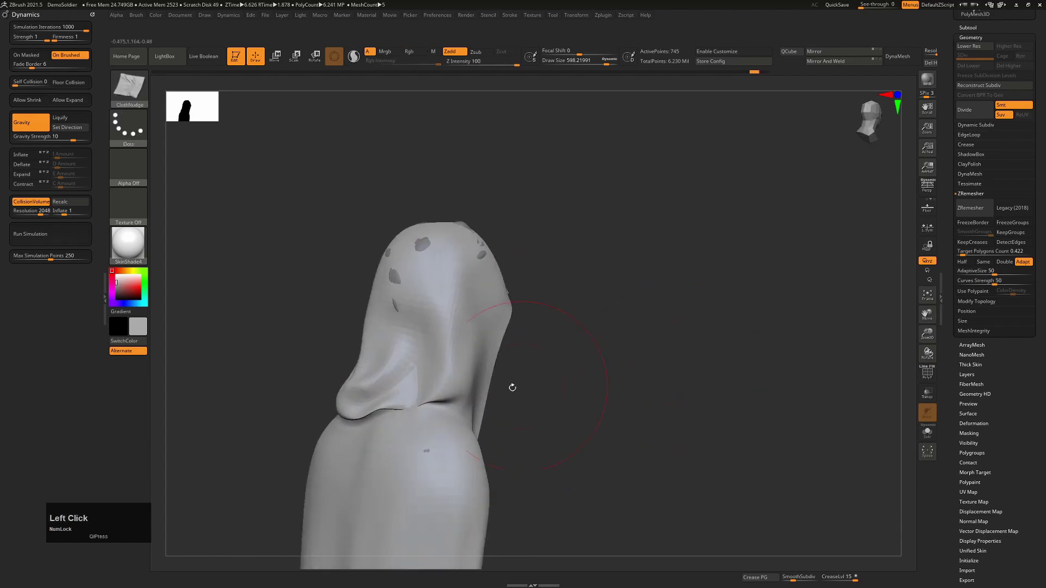
pyautogui.moveTo(511, 387)
pyautogui.keyDown('alt'); pyautogui.mouseDown(button='right')
pyautogui.moveTo(444, 427)
pyautogui.moveTo(418, 429)
pyautogui.mouseUp(button='right'); pyautogui.keyUp('alt')
pyautogui.hotkey('shift', 'f')
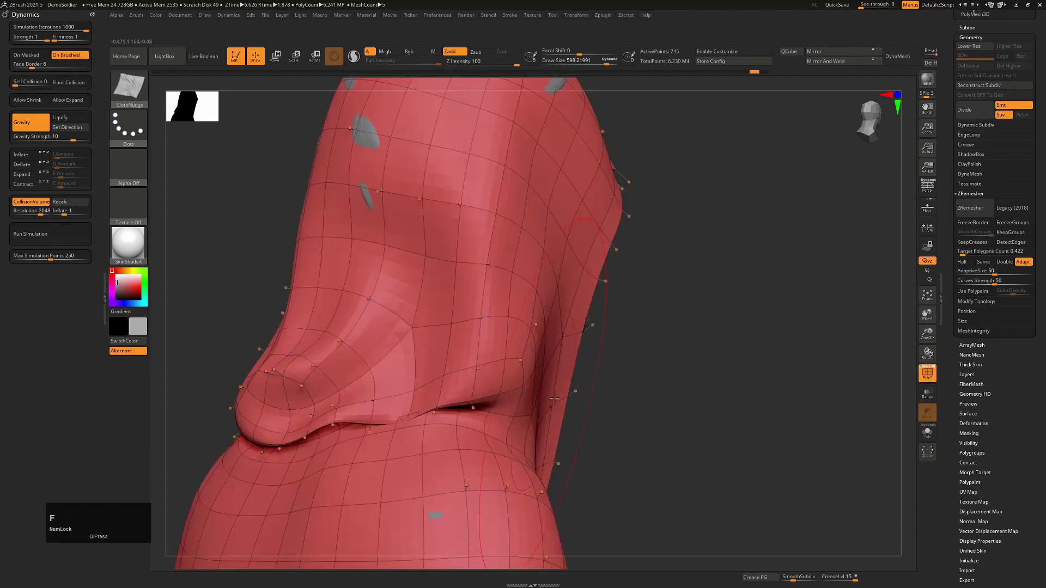
# Step: Examine the draped hood from the side, front and back, with and without the polyframe
pyautogui.moveTo(766, 397)
pyautogui.mouseDown()
pyautogui.moveTo(713, 378)
pyautogui.moveTo(733, 394)
pyautogui.mouseUp()
pyautogui.keyDown('ctrl'); pyautogui.moveTo(712, 369); pyautogui.dragTo(749, 336, button='right'); pyautogui.keyUp('ctrl')
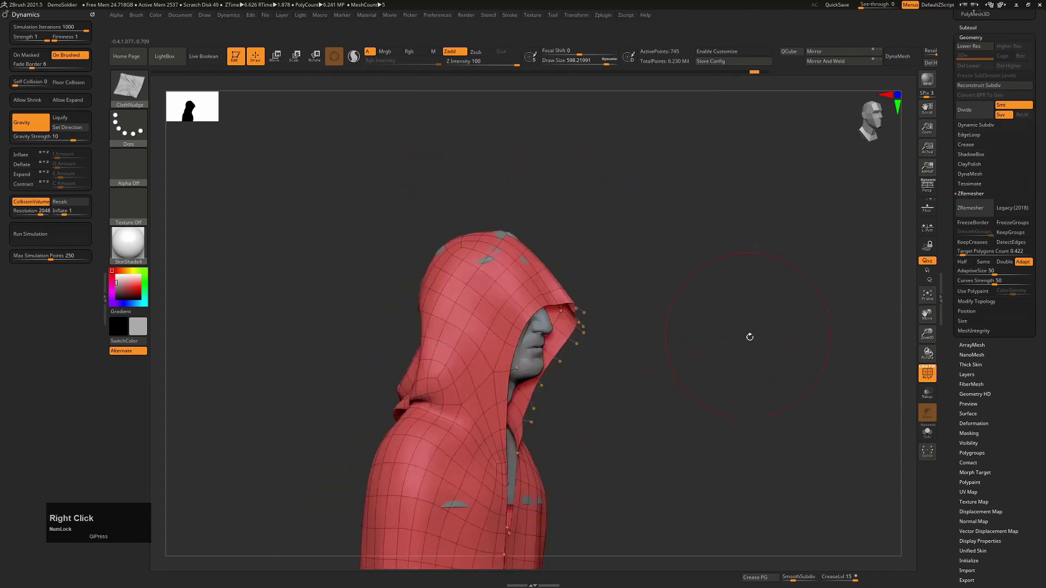
pyautogui.moveTo(750, 336); pyautogui.dragTo(703, 348)
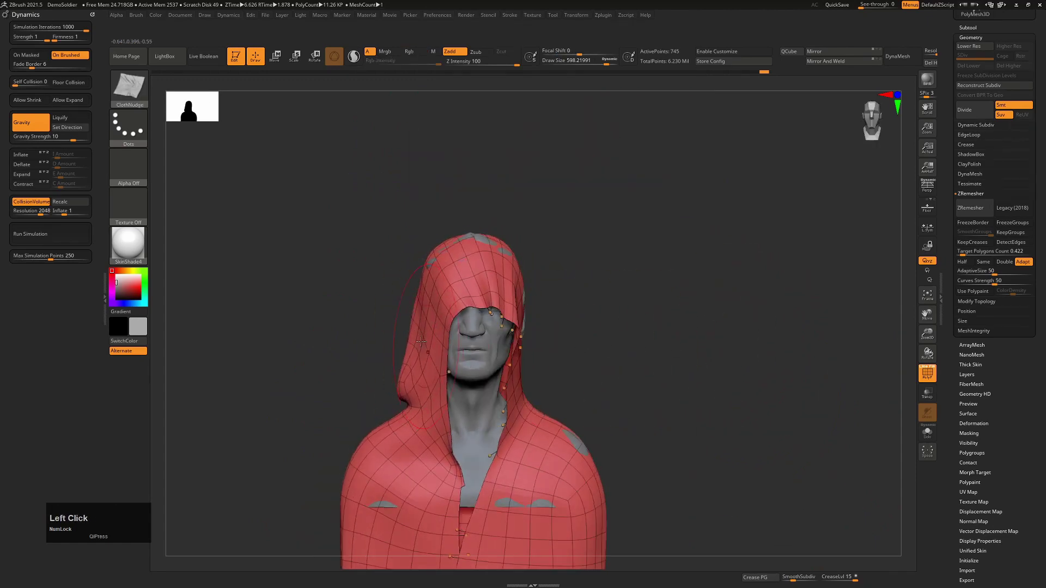
pyautogui.moveTo(619, 337); pyautogui.dragTo(697, 345)
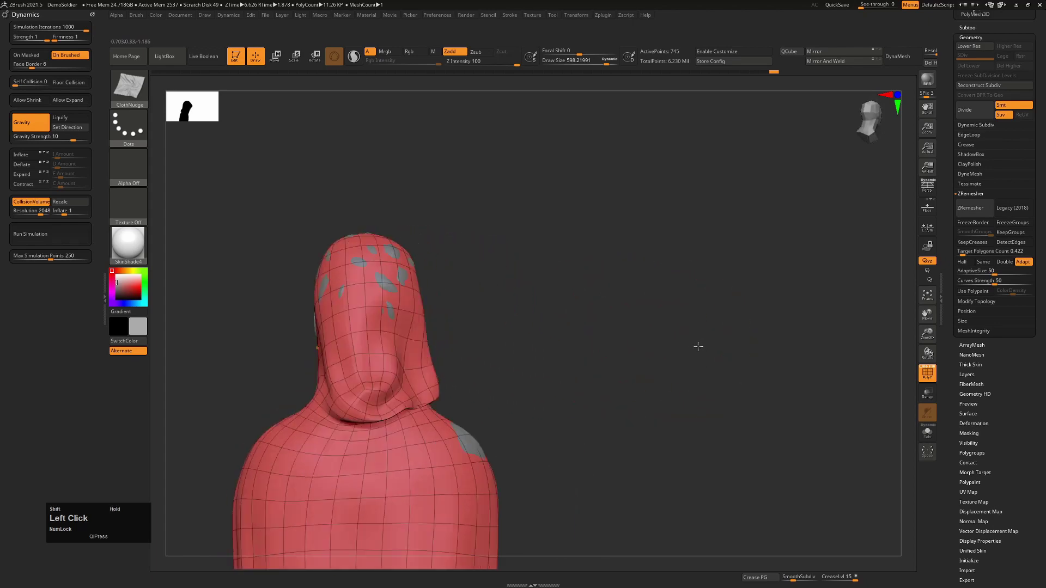
pyautogui.keyDown('ctrl'); pyautogui.moveTo(541, 357); pyautogui.dragTo(631, 373, button='right'); pyautogui.keyUp('ctrl')
pyautogui.moveTo(632, 373); pyautogui.dragTo(534, 392)
pyautogui.hotkey('shift', 'f')
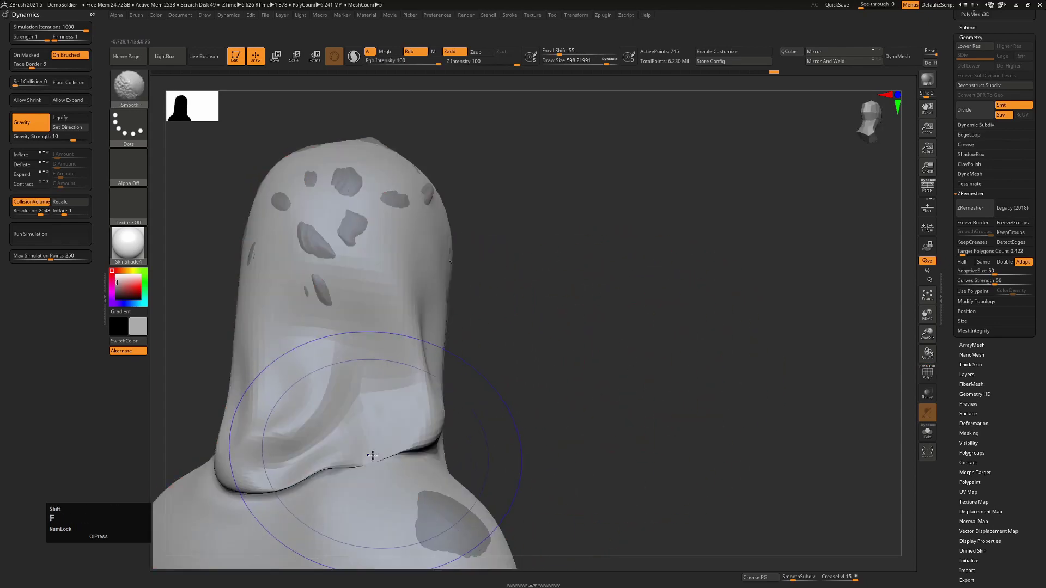
pyautogui.hotkey('shift', 'f')
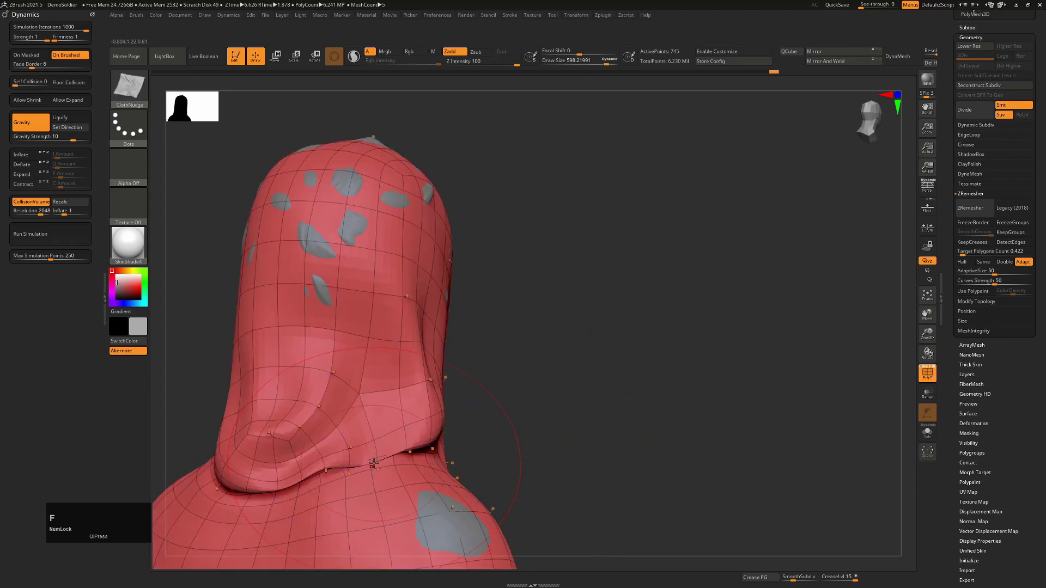
# Step: Turn off Dynamic Subdiv and inspect the low-poly hood from the back around to the front
pyautogui.moveTo(375, 453); pyautogui.dragTo(479, 374, button='right')
pyautogui.hotkey('shift', 'd')
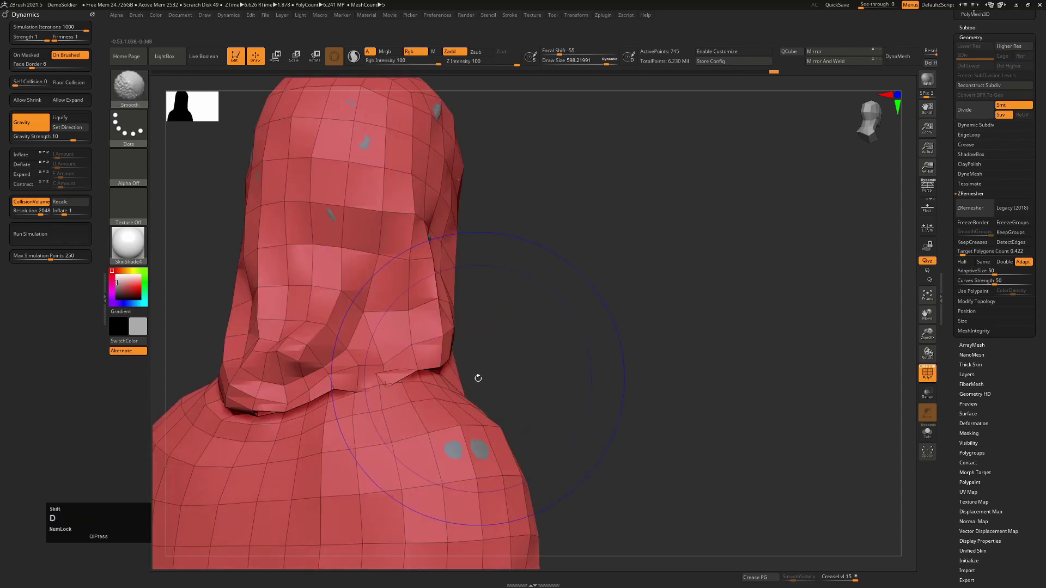
pyautogui.moveTo(595, 346); pyautogui.dragTo(366, 381)
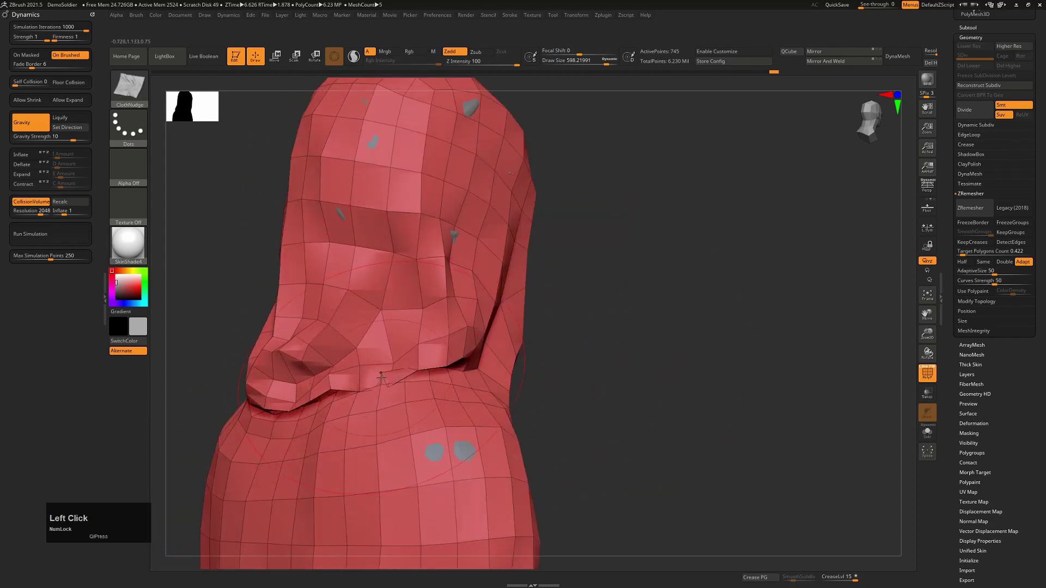
pyautogui.moveTo(789, 349); pyautogui.dragTo(604, 335)
pyautogui.moveTo(716, 264); pyautogui.dragTo(582, 366)
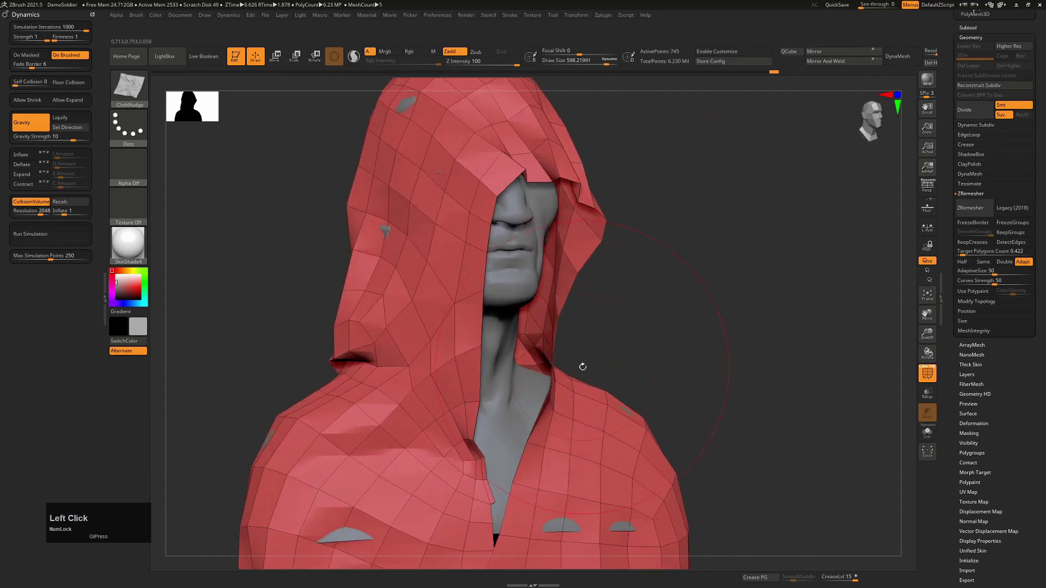
# Step: Switch to the ZModeler brush and reduce its Draw Size to about 179
pyautogui.press('b')
pyautogui.press('z')
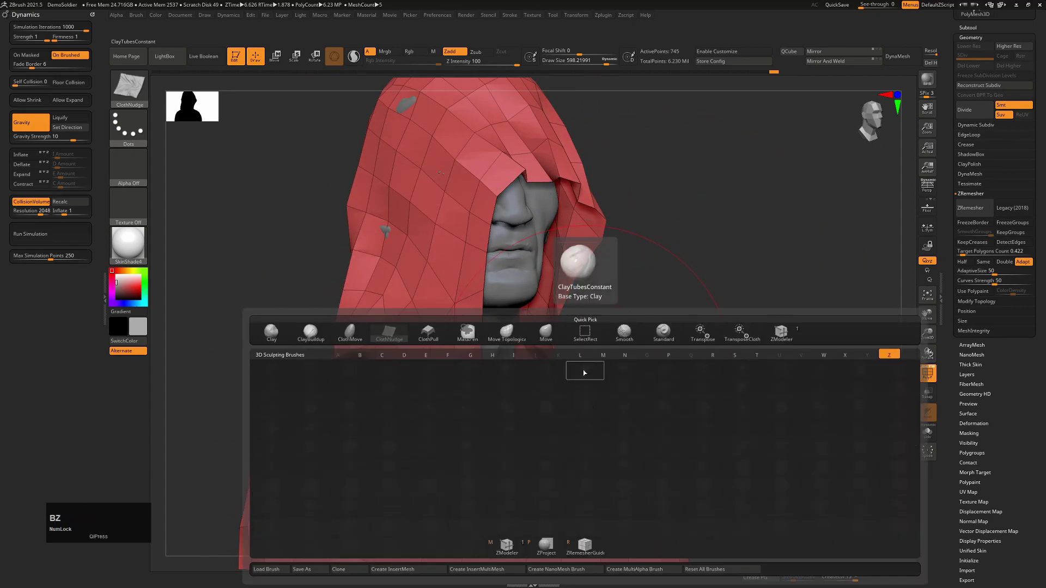
pyautogui.press('m')
pyautogui.press('s')
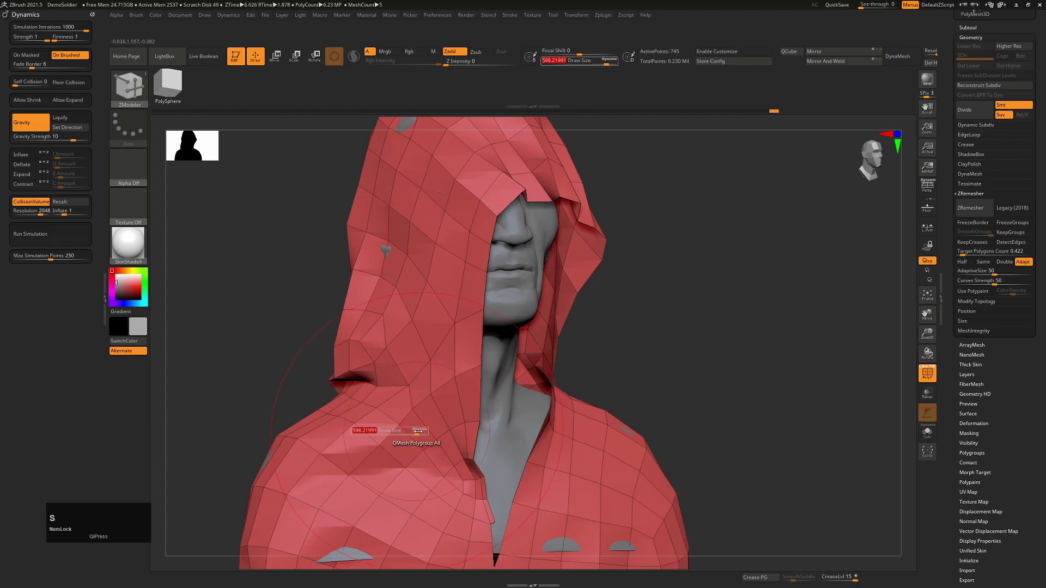
pyautogui.moveTo(417, 429); pyautogui.dragTo(399, 429)
# Step: Try to give the low-poly garment thickness with the QMesh action on Polygroup All, and undo it
pyautogui.press('space')
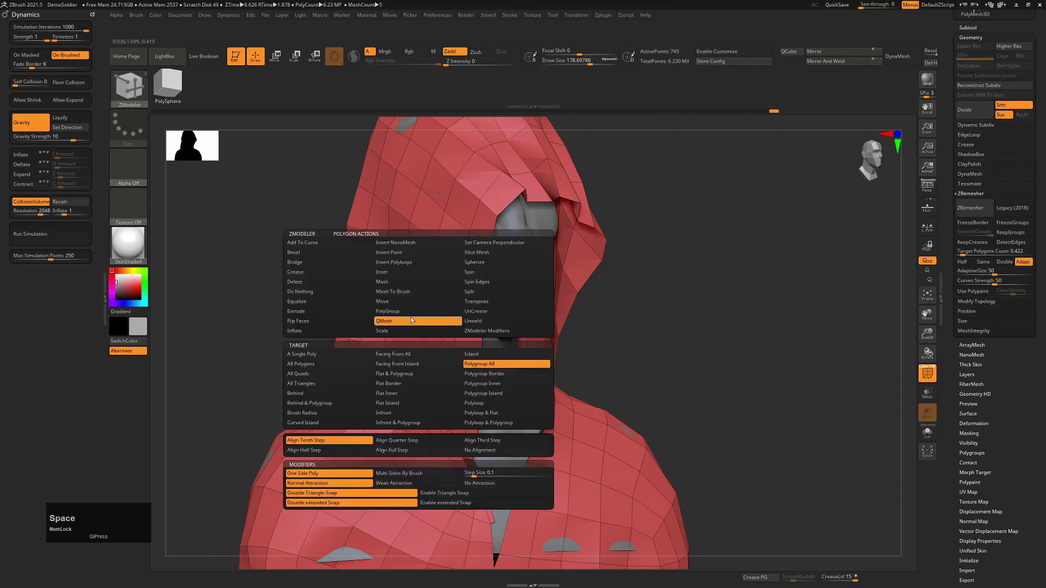
pyautogui.click(403, 441)
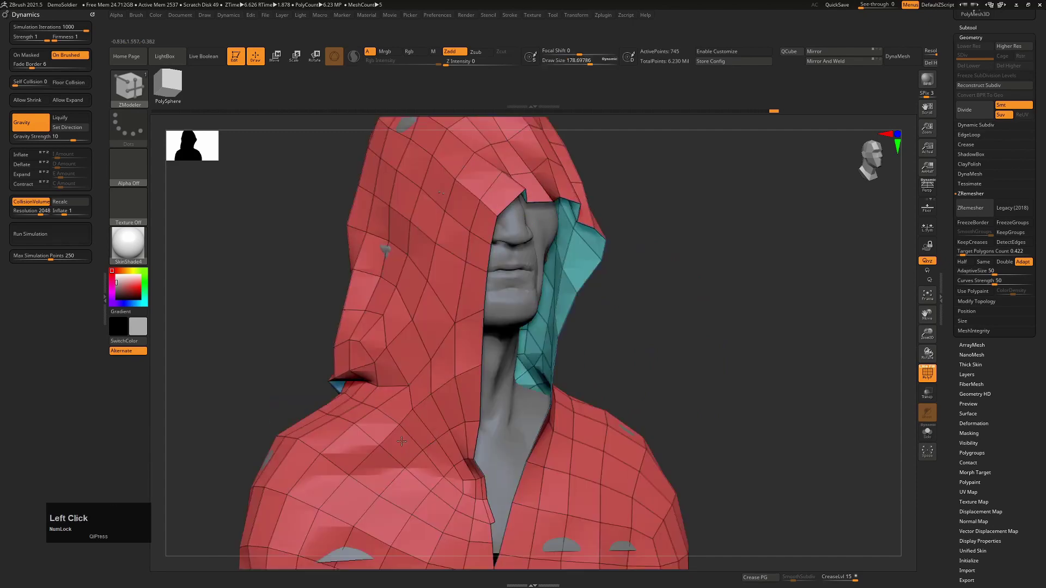
pyautogui.moveTo(401, 438)
pyautogui.mouseDown()
pyautogui.moveTo(397, 421)
pyautogui.moveTo(399, 435)
pyautogui.mouseUp()
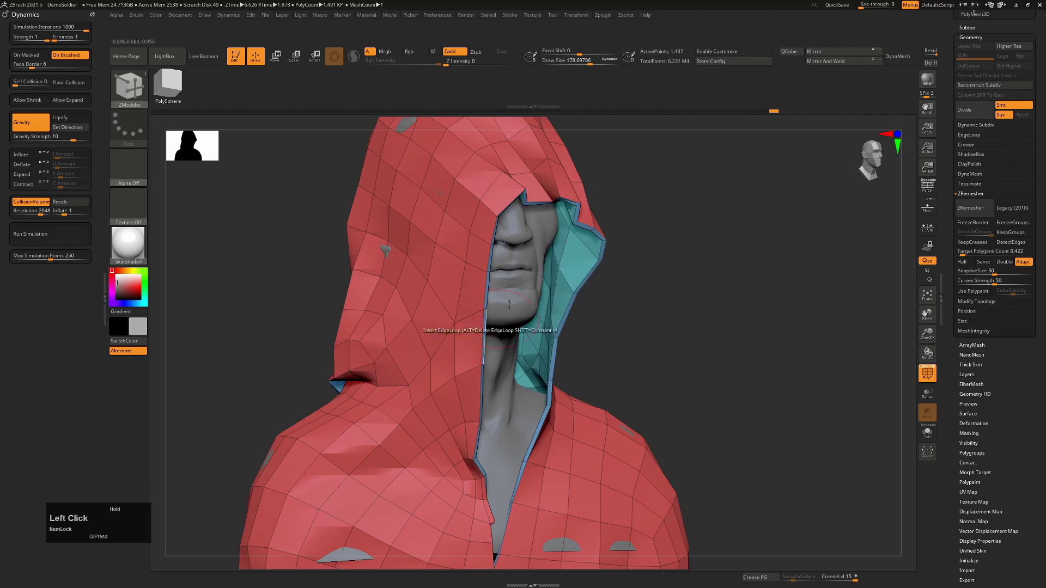
pyautogui.hotkey('ctrl', 'z')
# Step: With Dynamic Subdiv on, try to extrude the garment's polygroup with QMesh from the side, and undo the extrusion
pyautogui.press('d')
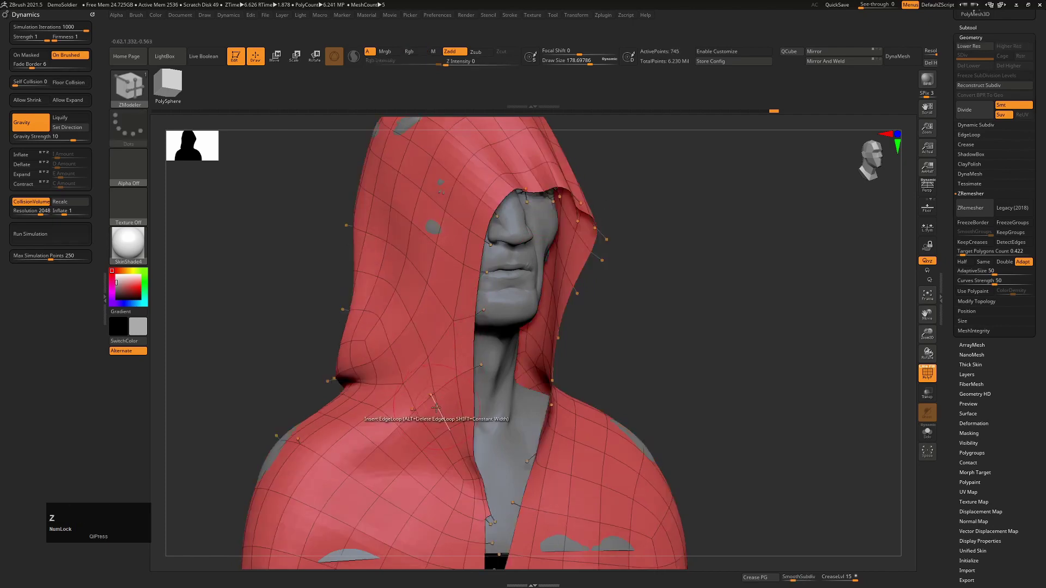
pyautogui.hotkey('shift', 'd')
pyautogui.moveTo(431, 417); pyautogui.dragTo(387, 395)
pyautogui.moveTo(726, 222); pyautogui.dragTo(548, 198)
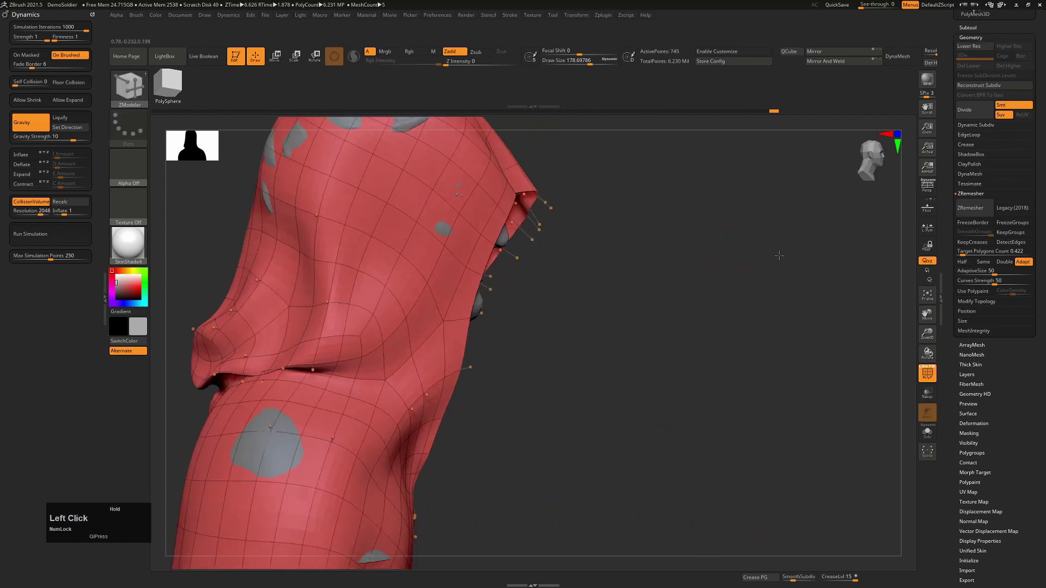
pyautogui.moveTo(778, 255); pyautogui.dragTo(805, 258)
pyautogui.moveTo(330, 396); pyautogui.dragTo(318, 385)
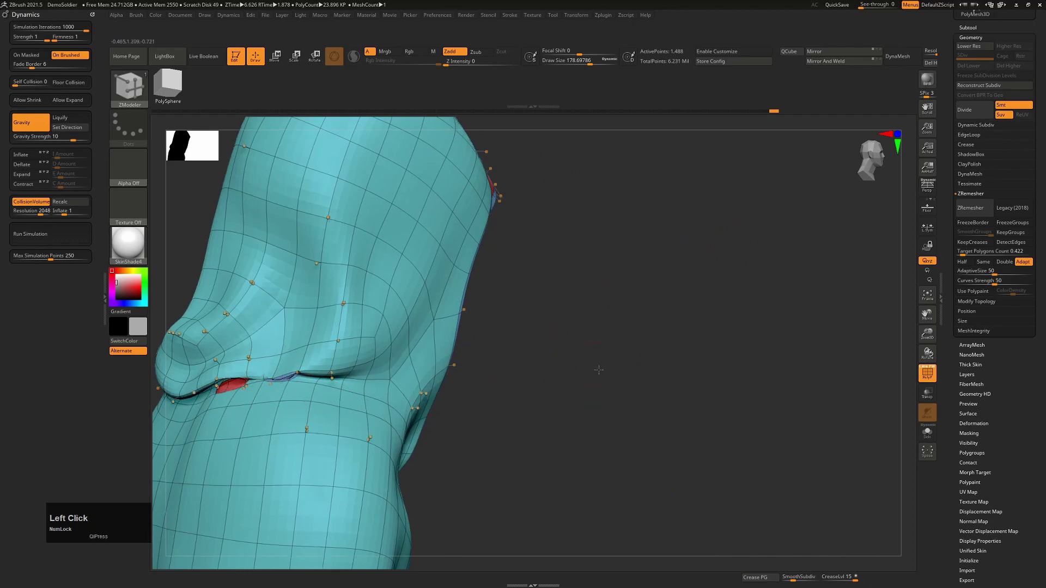
pyautogui.moveTo(600, 369)
pyautogui.mouseDown()
pyautogui.moveTo(614, 371)
pyautogui.moveTo(585, 372)
pyautogui.mouseUp()
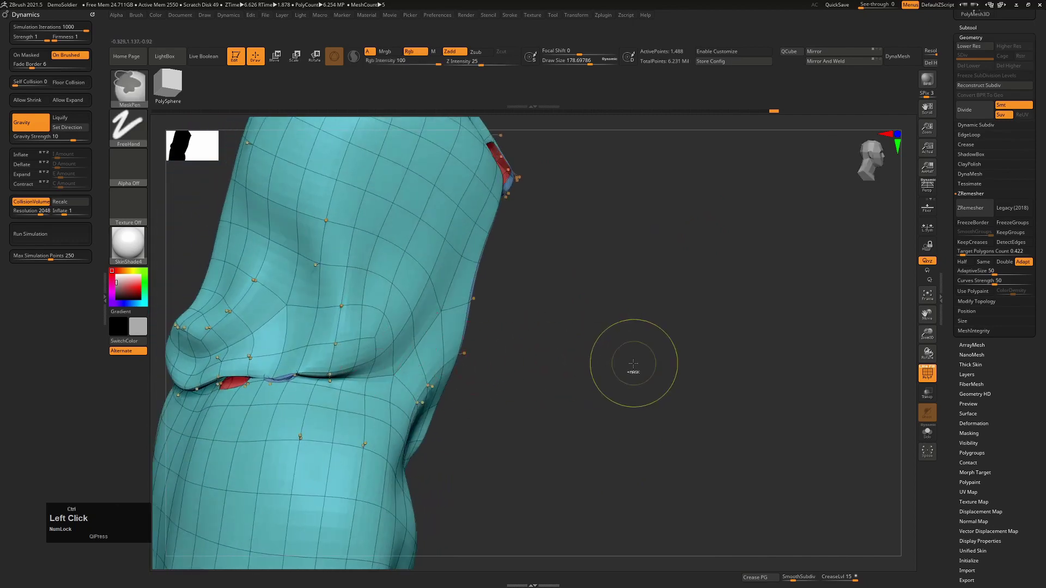
pyautogui.hotkey('ctrl', 'z')
# Step: Check the smoothed hood without the polyframe, try another QMesh extrusion near its front edge, and undo it
pyautogui.moveTo(675, 360)
pyautogui.mouseDown()
pyautogui.moveTo(650, 372)
pyautogui.moveTo(672, 374)
pyautogui.moveTo(656, 371)
pyautogui.mouseUp()
pyautogui.press('shift')
pyautogui.hotkey('shift', 'f')
pyautogui.moveTo(656, 371)
pyautogui.keyDown('alt'); pyautogui.mouseDown(button='right')
pyautogui.moveTo(648, 332)
pyautogui.moveTo(641, 351)
pyautogui.mouseUp(button='right'); pyautogui.keyUp('alt')
pyautogui.hotkey('shift', 'f')
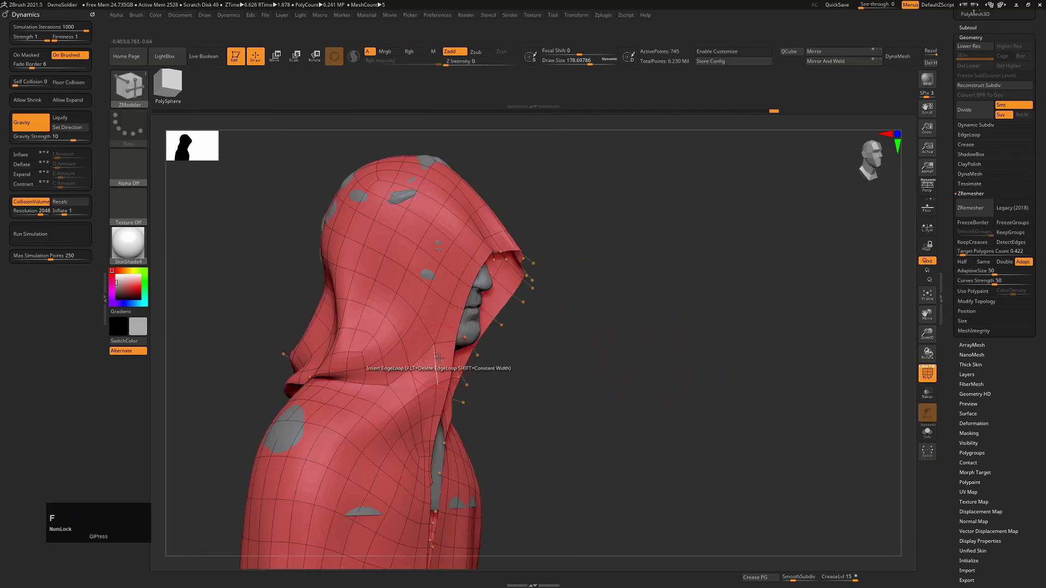
pyautogui.click(444, 357)
pyautogui.moveTo(444, 357); pyautogui.dragTo(529, 272)
pyautogui.hotkey('ctrl', 'z')
# Step: Turn off Dynamic Subdiv and apply Panel Loops to the garment with Loops 1, Thickness 0.03111, Polish 0, Bevel 0 and Elevation 0
pyautogui.hotkey('shift', 'f')
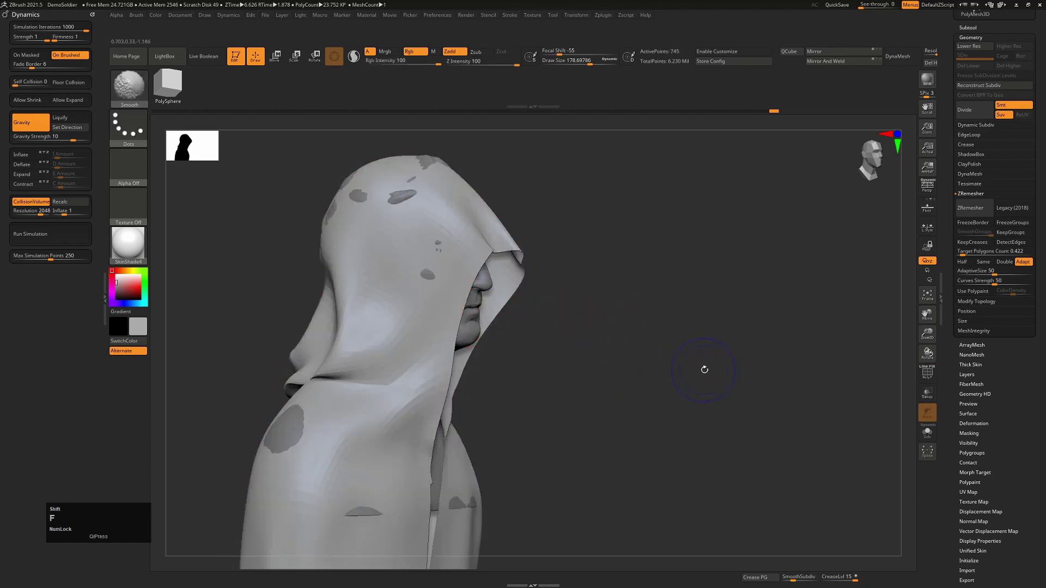
pyautogui.hotkey('shift', 'd')
pyautogui.moveTo(707, 373); pyautogui.dragTo(282, 243, button='right')
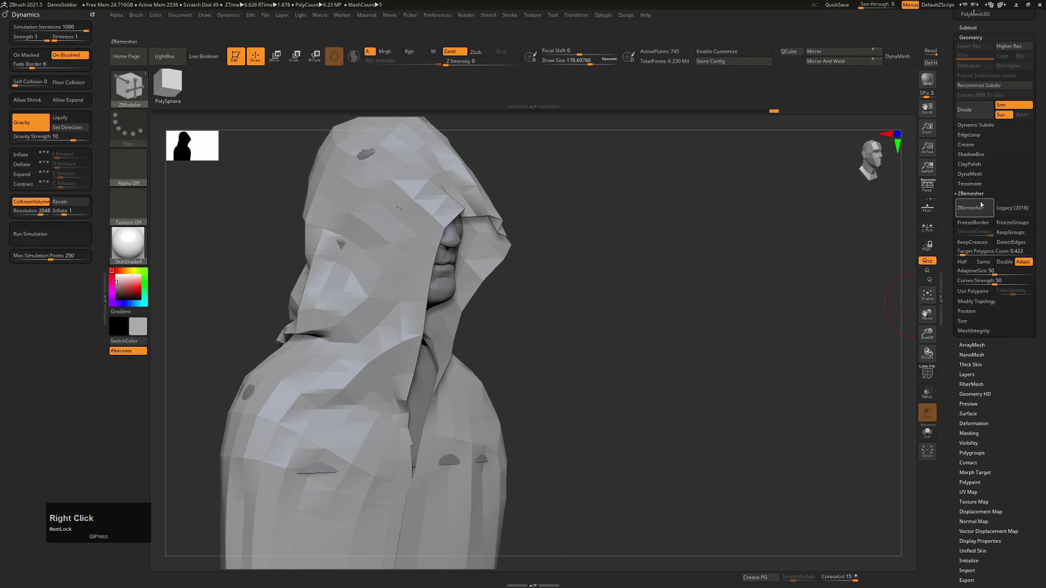
pyautogui.click(972, 134)
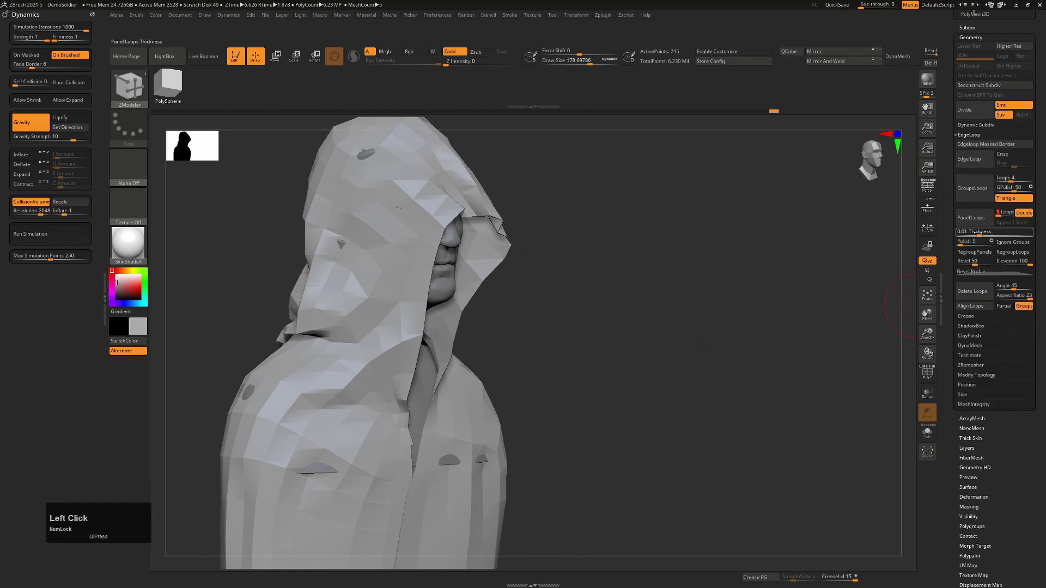
pyautogui.moveTo(976, 232); pyautogui.dragTo(952, 264)
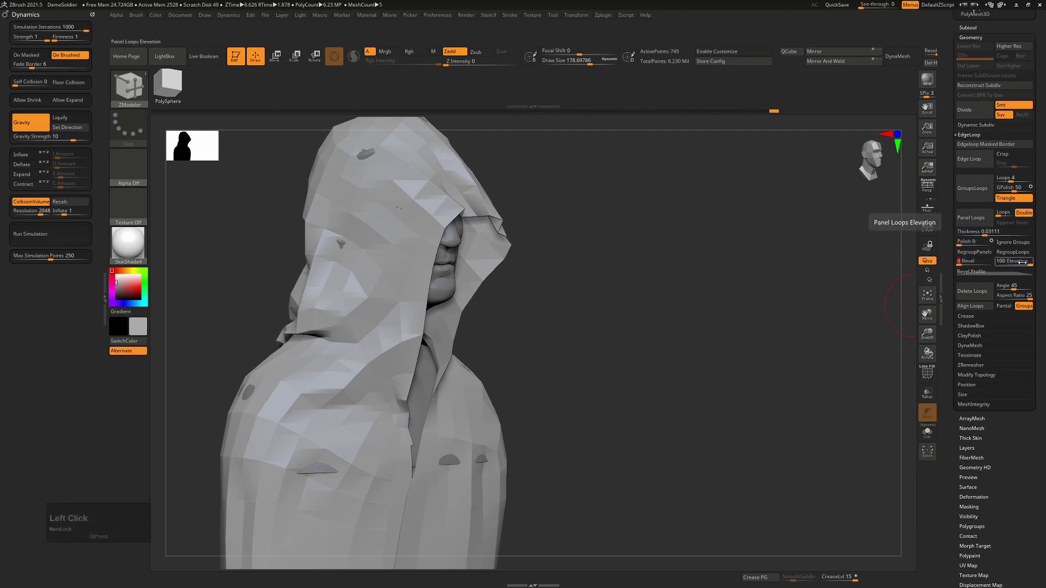
pyautogui.moveTo(1024, 262); pyautogui.dragTo(1012, 263)
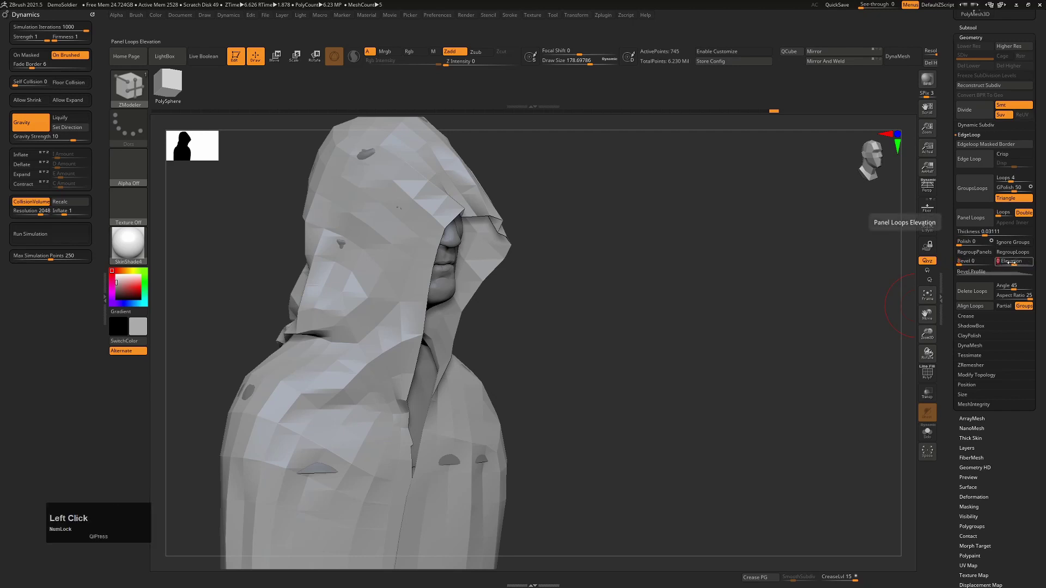
pyautogui.keyDown('alt'); pyautogui.moveTo(440, 315); pyautogui.dragTo(460, 346, button='right'); pyautogui.keyUp('alt')
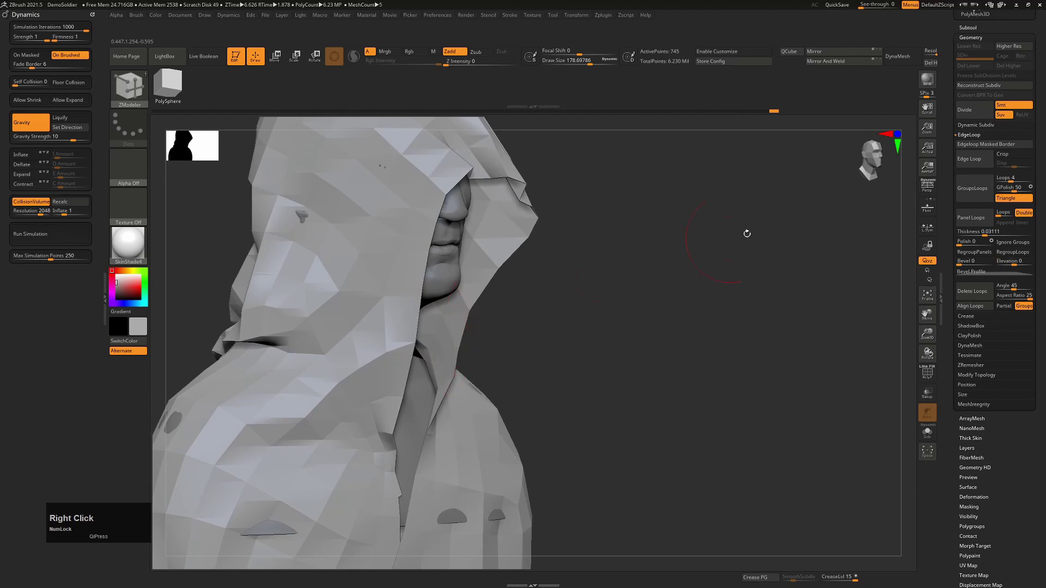
pyautogui.click(974, 219)
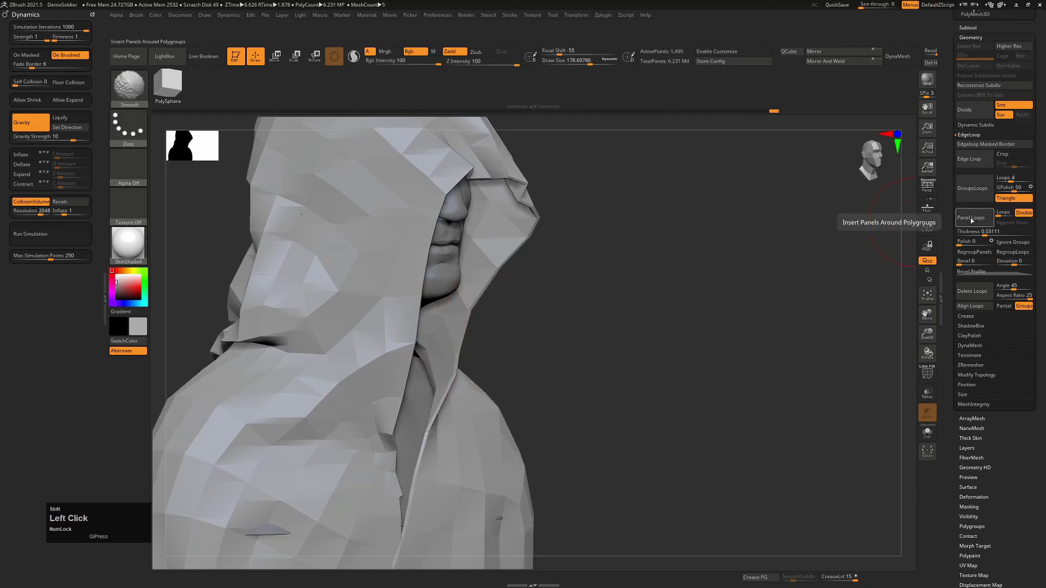
# Step: Examine the thickened hood's rim and inner surface from several sides, with the polyframe on and off and Dynamic Subdiv on and off
pyautogui.hotkey('shift', 'f')
pyautogui.moveTo(675, 291); pyautogui.dragTo(502, 329)
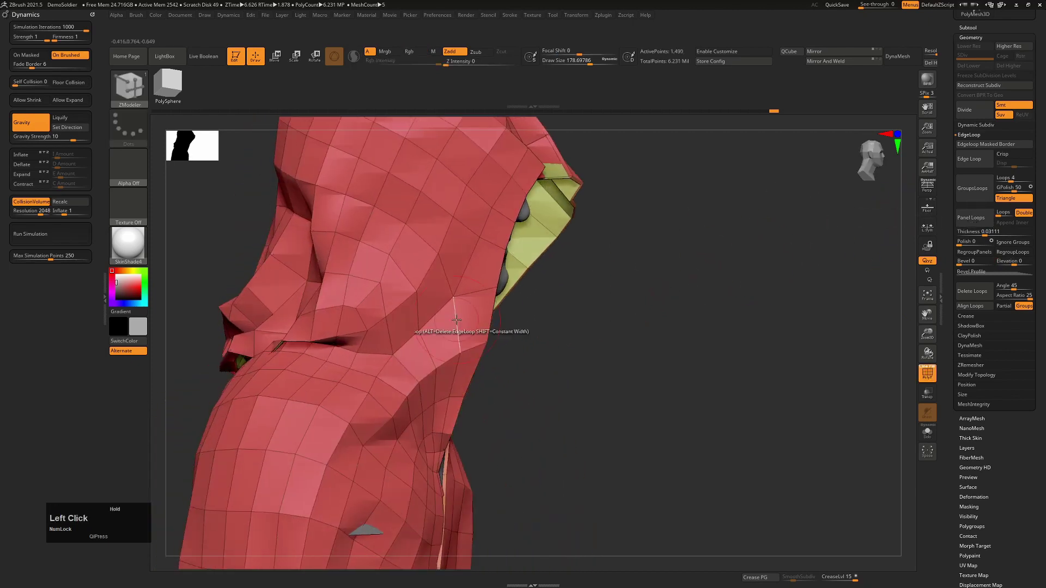
pyautogui.press('d')
pyautogui.moveTo(614, 332); pyautogui.dragTo(654, 336)
pyautogui.moveTo(424, 343); pyautogui.dragTo(533, 248)
pyautogui.press('d')
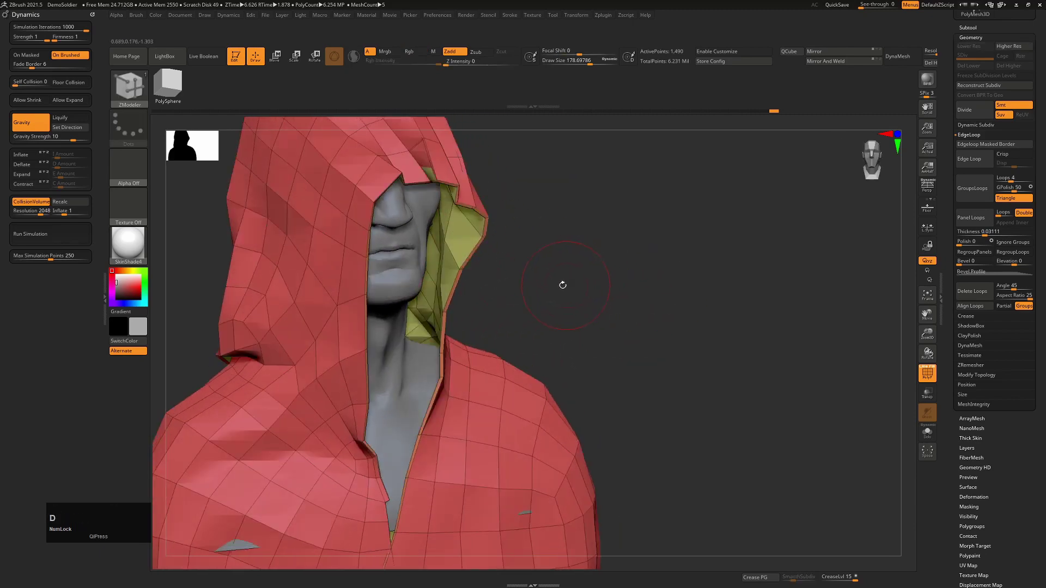
pyautogui.moveTo(574, 307); pyautogui.dragTo(607, 293)
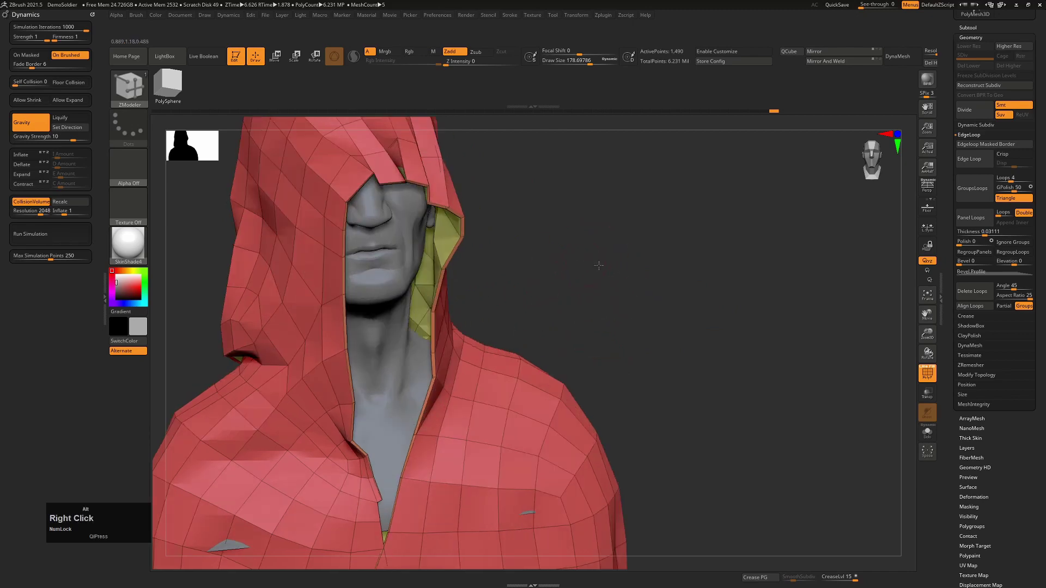
pyautogui.keyDown('alt'); pyautogui.moveTo(598, 266); pyautogui.dragTo(610, 285, button='right'); pyautogui.keyUp('alt')
pyautogui.moveTo(647, 266); pyautogui.dragTo(577, 257)
pyautogui.hotkey('shift', 'f')
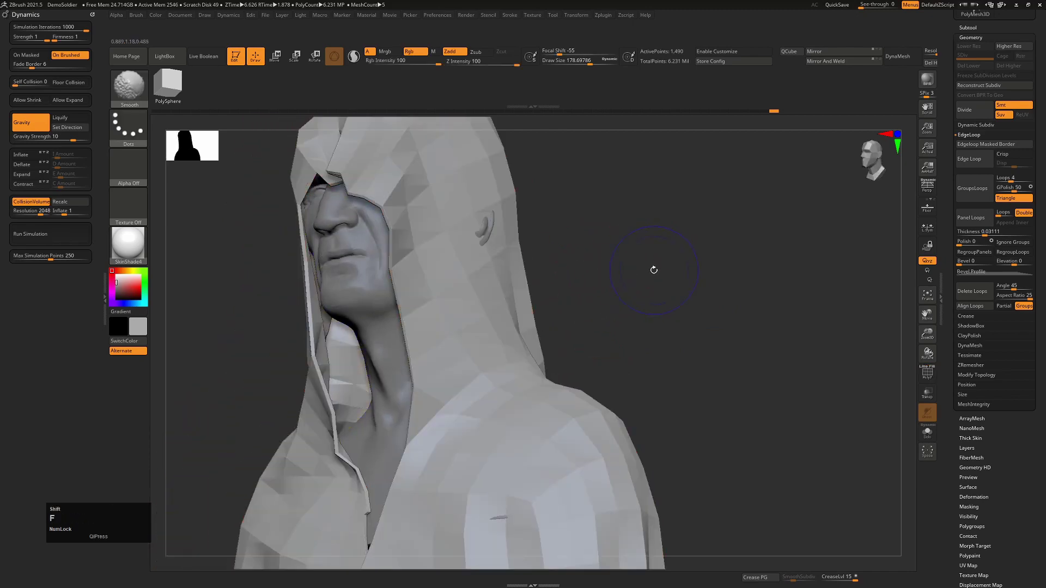
pyautogui.moveTo(654, 270); pyautogui.dragTo(703, 276)
pyautogui.press('d')
pyautogui.keyDown('alt'); pyautogui.moveTo(644, 272); pyautogui.dragTo(632, 257, button='right'); pyautogui.keyUp('alt')
pyautogui.moveTo(633, 257); pyautogui.dragTo(656, 285)
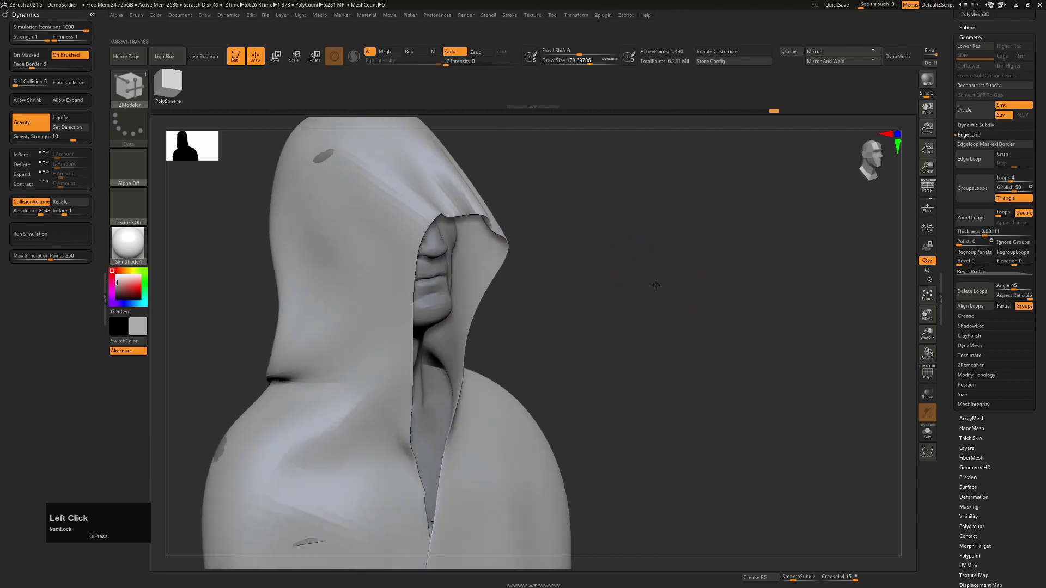
# Step: Undo the thin panels and apply Panel Loops to the garment again with a Thickness of 0.05268
pyautogui.hotkey('ctrl', 'z')
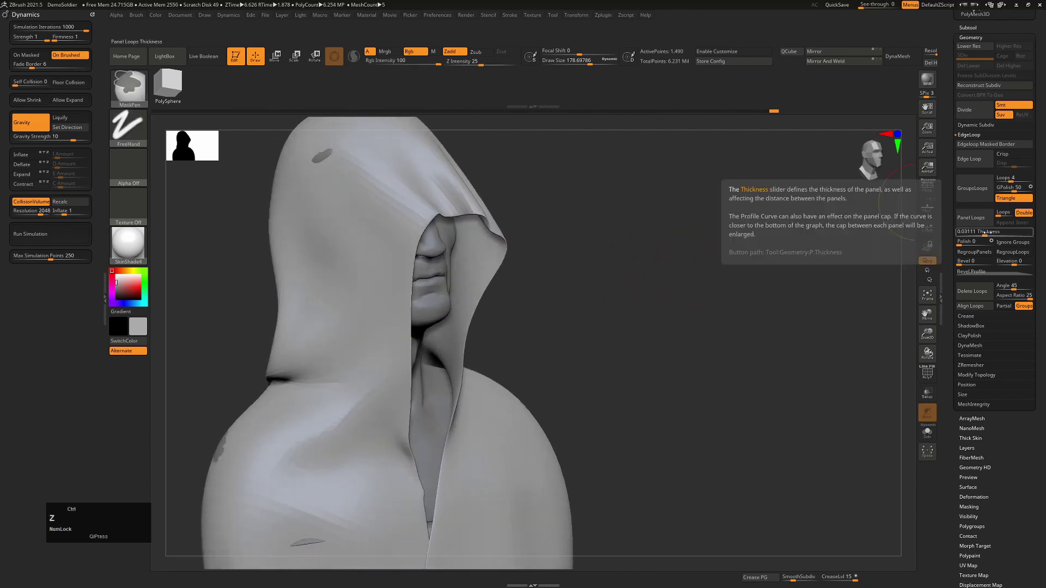
pyautogui.moveTo(987, 232); pyautogui.dragTo(988, 233)
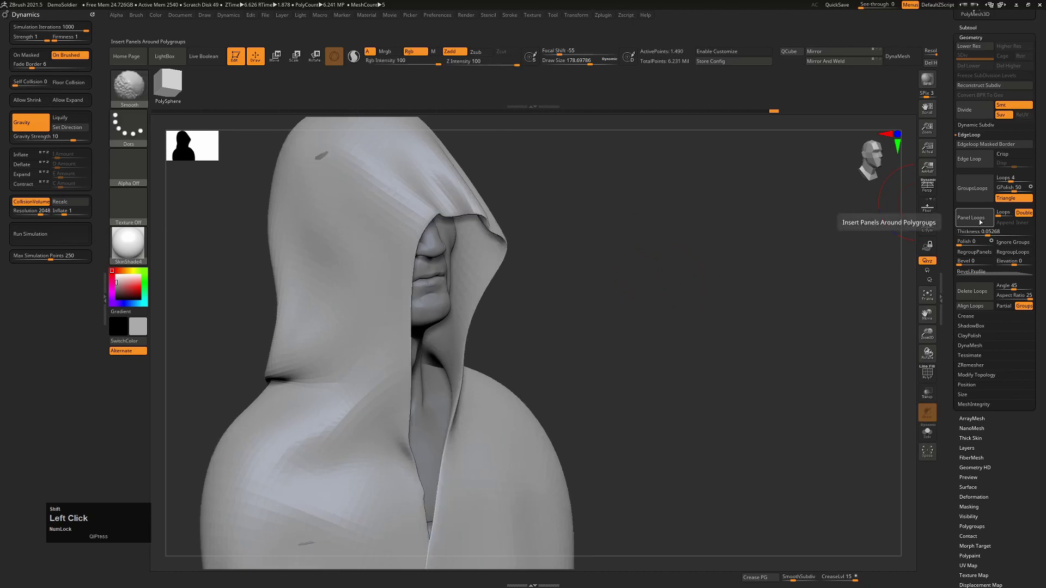
pyautogui.hotkey('shift', 'f')
# Step: Compare the thicker hood edge in smoothed and low-poly form, with and without the polyframe
pyautogui.hotkey('shift', 'd')
pyautogui.moveTo(768, 289)
pyautogui.mouseDown()
pyautogui.moveTo(709, 303)
pyautogui.moveTo(710, 328)
pyautogui.moveTo(518, 359)
pyautogui.mouseUp()
pyautogui.press('d')
pyautogui.hotkey('shift', 'f')
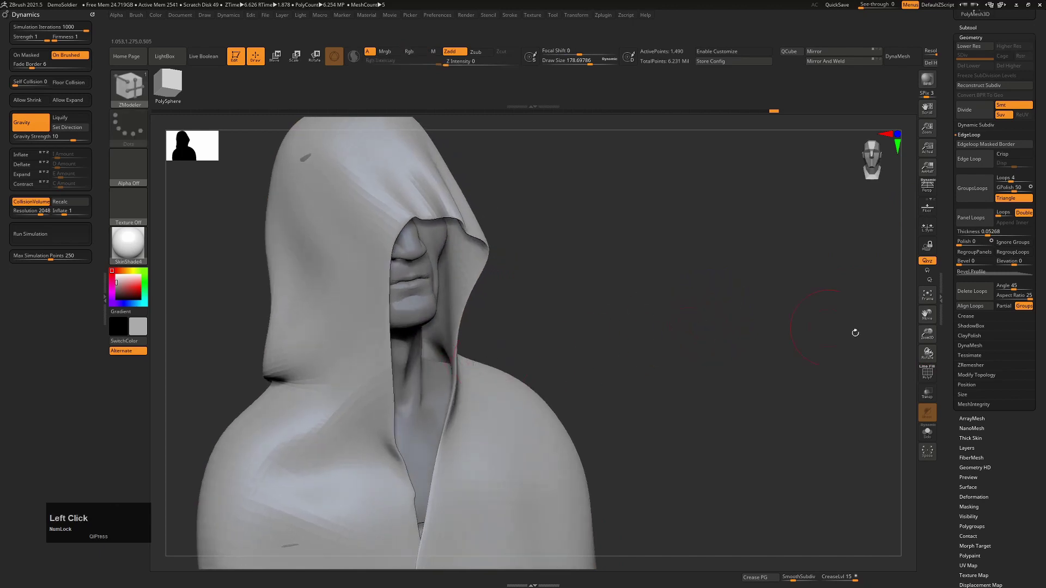
pyautogui.hotkey('shift', 'd')
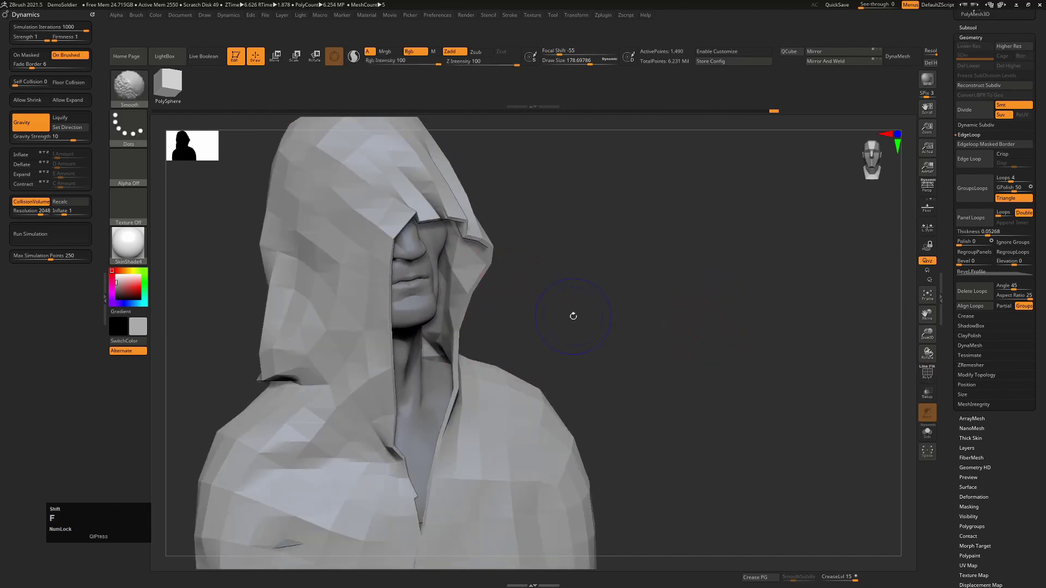
pyautogui.hotkey('shift', 'f')
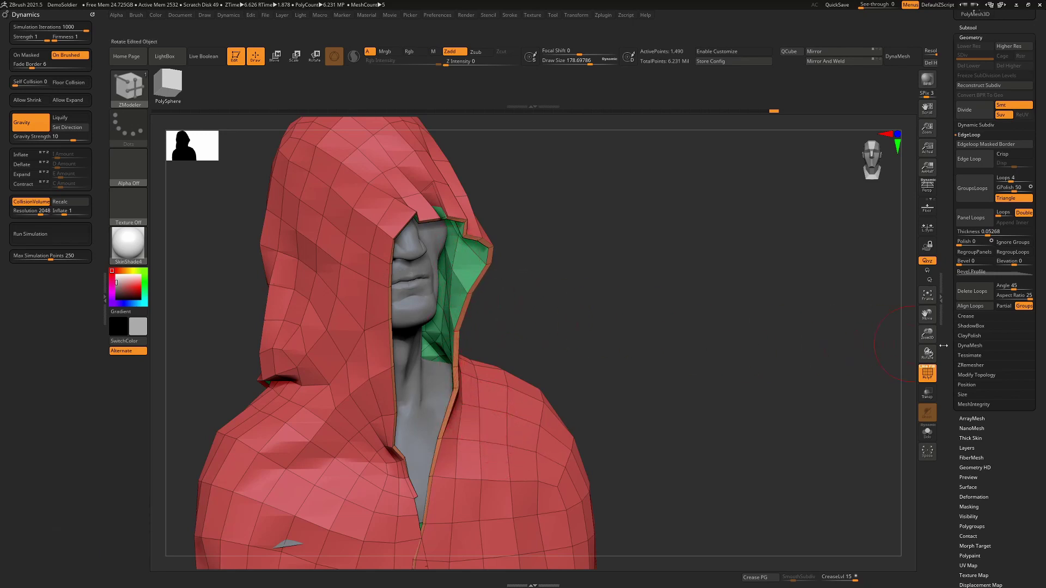
# Step: Crease the garment's polygroup borders and preview the hood with Dynamic Subdiv on and the polyframe off
pyautogui.click(966, 316)
pyautogui.click(978, 184)
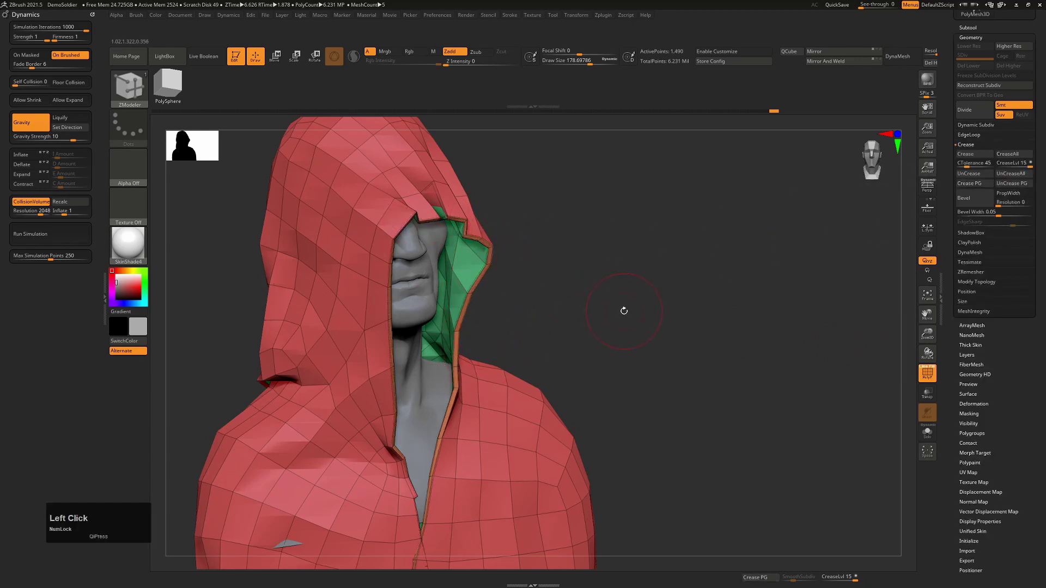
pyautogui.press('d')
pyautogui.hotkey('shift', 'f')
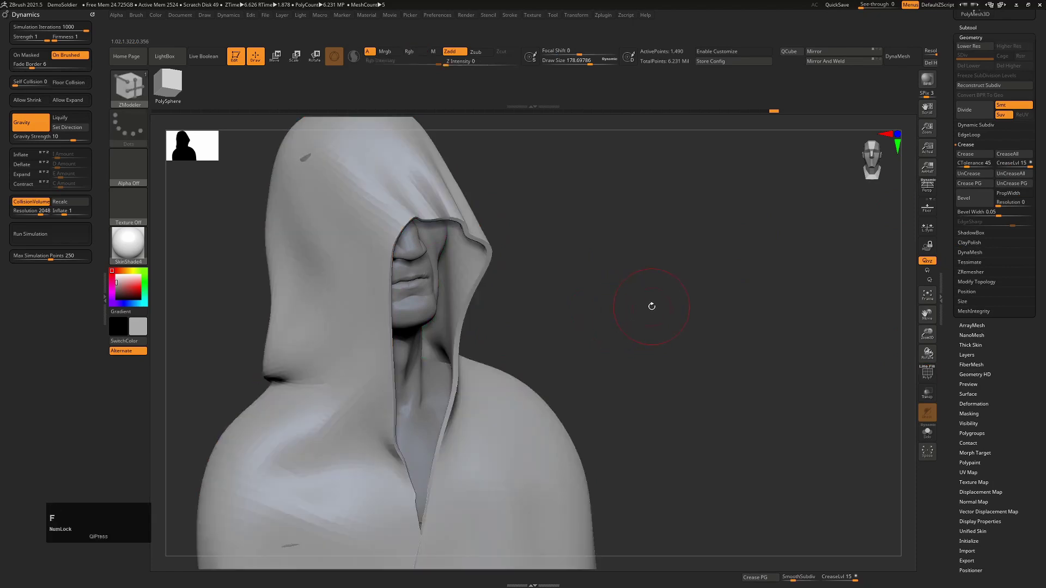
pyautogui.moveTo(651, 306); pyautogui.dragTo(621, 292)
pyautogui.keyDown('alt'); pyautogui.moveTo(621, 292); pyautogui.dragTo(654, 329, button='right'); pyautogui.keyUp('alt')
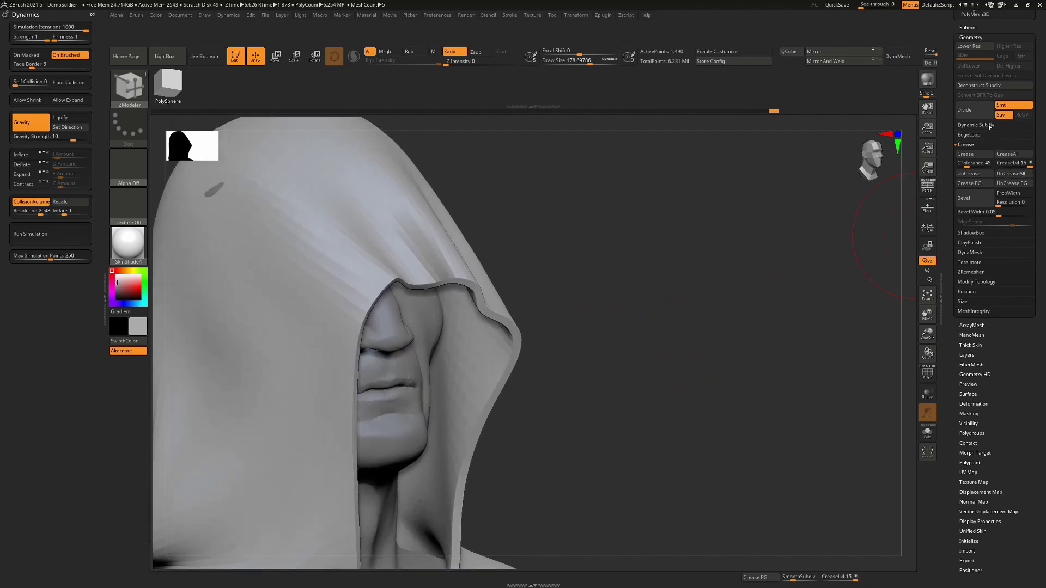
# Step: Raise the garment's dynamic SmoothSubdiv to 4 and lower its CreaseLvl to 1 to soften the hood's rim
pyautogui.press('shift')
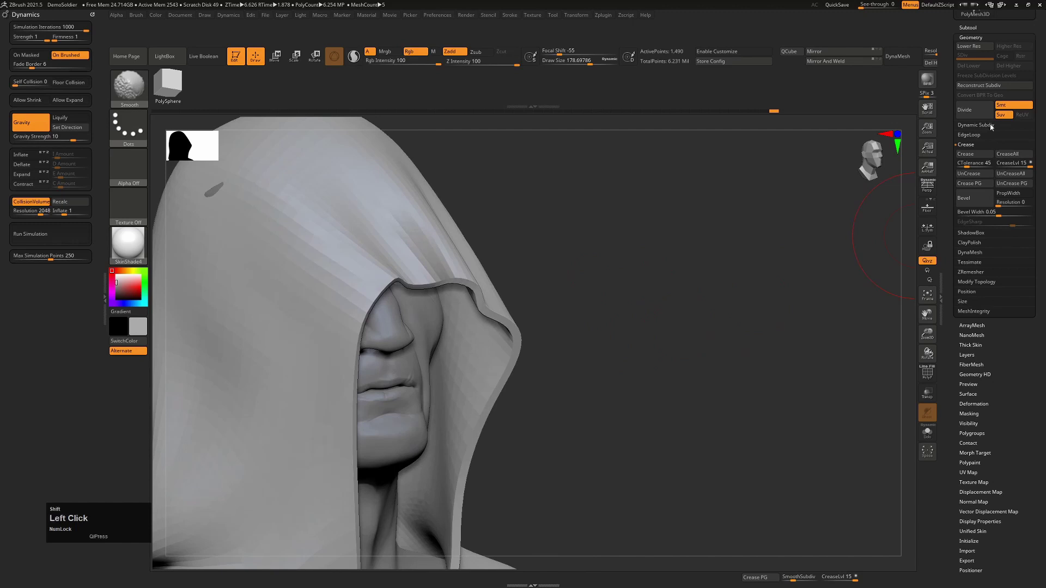
pyautogui.keyDown('shift'); pyautogui.click(991, 127); pyautogui.keyUp('shift')
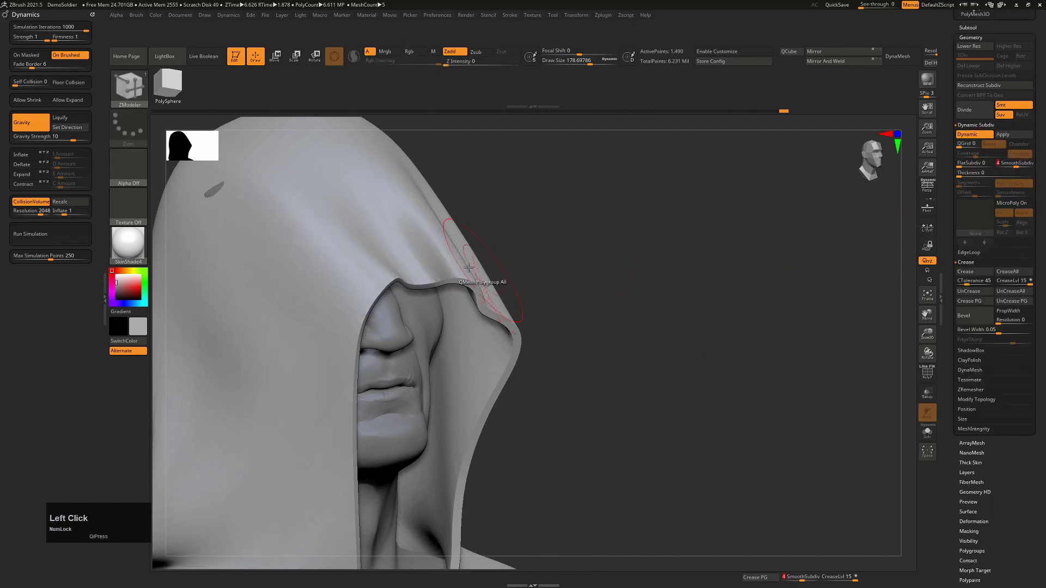
pyautogui.click(1002, 281)
pyautogui.moveTo(1002, 283); pyautogui.dragTo(1003, 284)
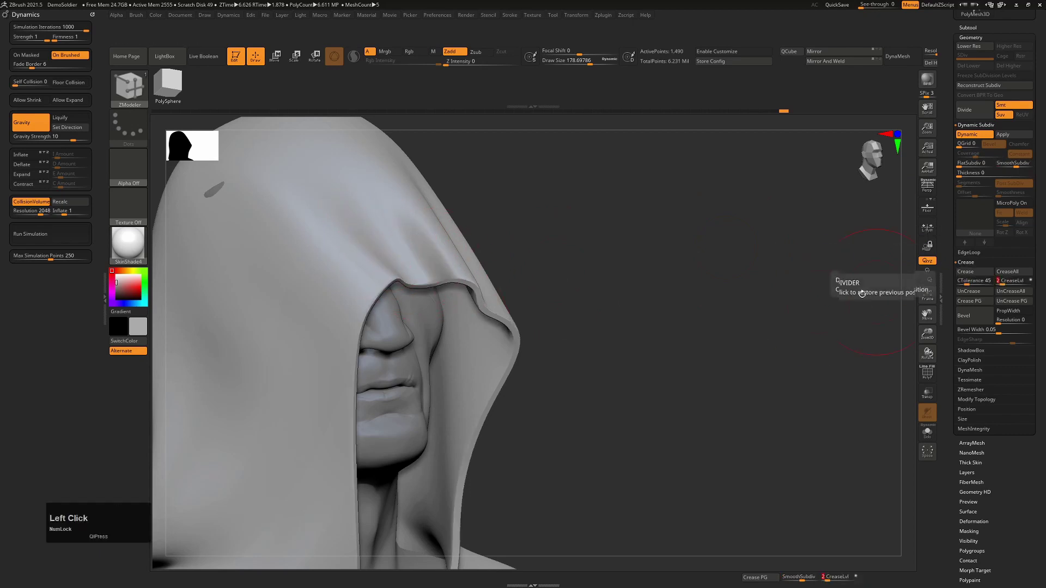
pyautogui.click(1001, 282)
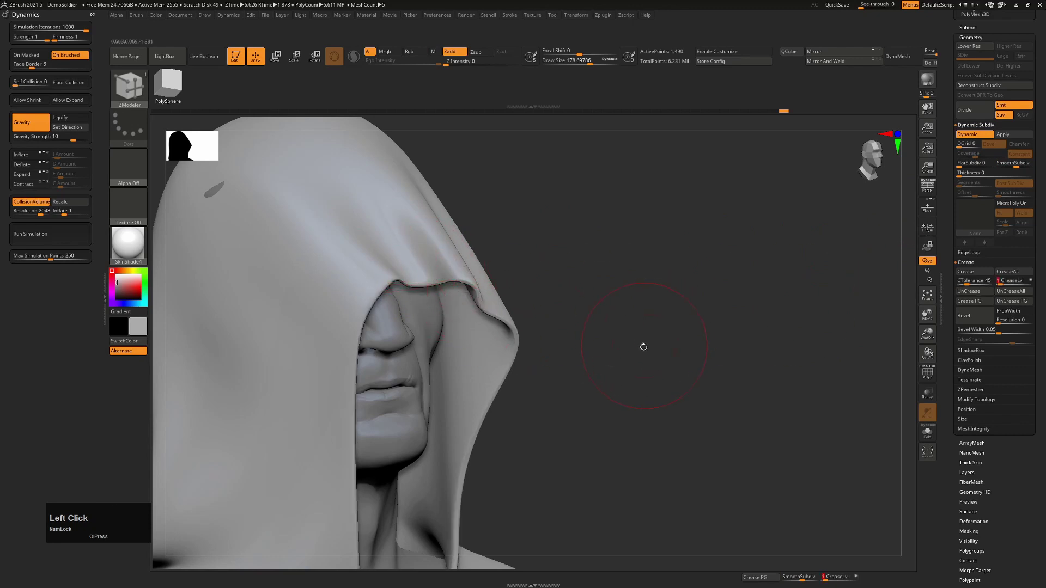
# Step: Compare the hood rim's sharpness at CreaseLvl 2 and 1, ending with CreaseLvl 1
pyautogui.keyDown('alt'); pyautogui.moveTo(621, 364); pyautogui.dragTo(651, 254, button='right'); pyautogui.keyUp('alt')
pyautogui.moveTo(697, 313)
pyautogui.mouseDown()
pyautogui.moveTo(665, 322)
pyautogui.moveTo(684, 312)
pyautogui.mouseUp()
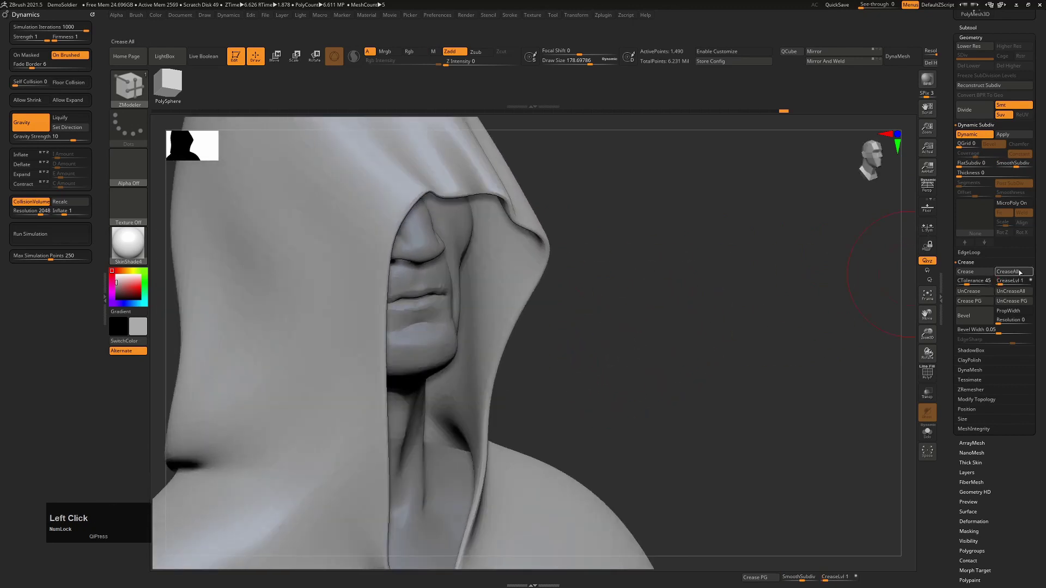
pyautogui.click(1001, 282)
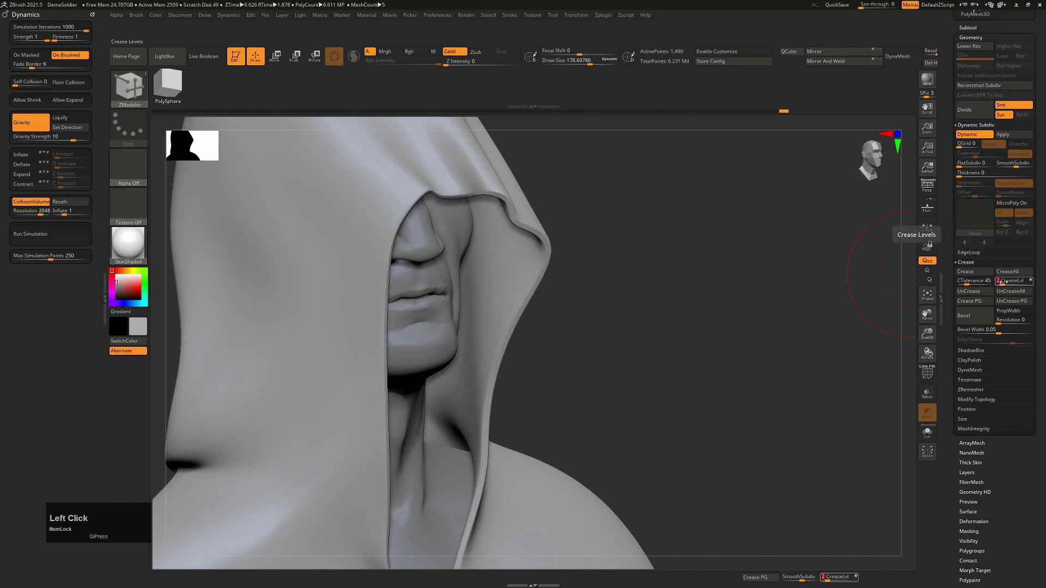
pyautogui.click(1001, 282)
pyautogui.moveTo(665, 350); pyautogui.dragTo(626, 360, button='right')
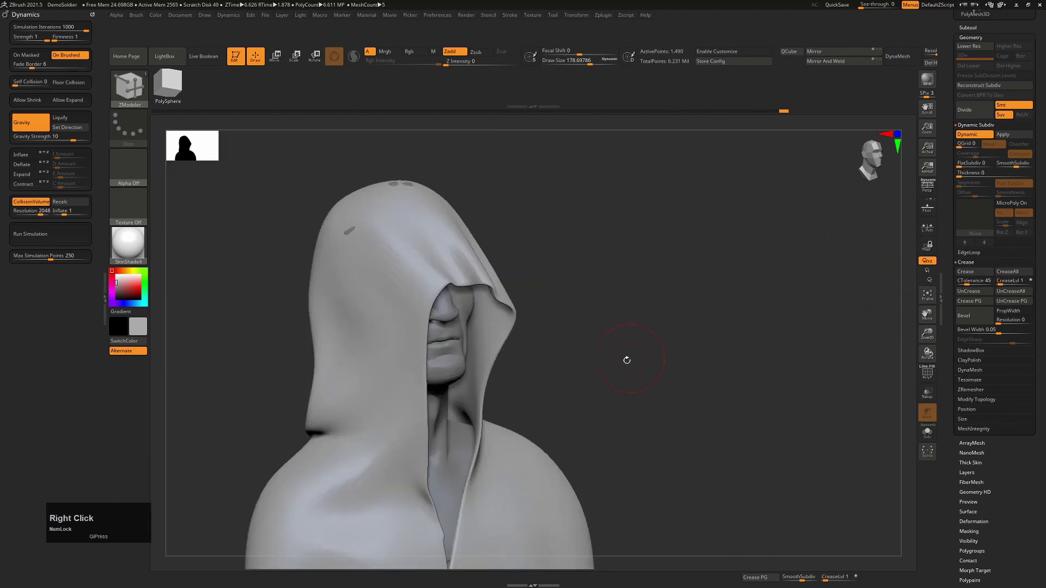
# Step: Reshape the side and upper folds of the hood with the Move brush at a draw size of about 553
pyautogui.press('b')
pyautogui.press('m')
pyautogui.press('v')
pyautogui.press('s')
pyautogui.moveTo(398, 182); pyautogui.dragTo(412, 182)
pyautogui.moveTo(630, 311); pyautogui.dragTo(634, 302, button='right')
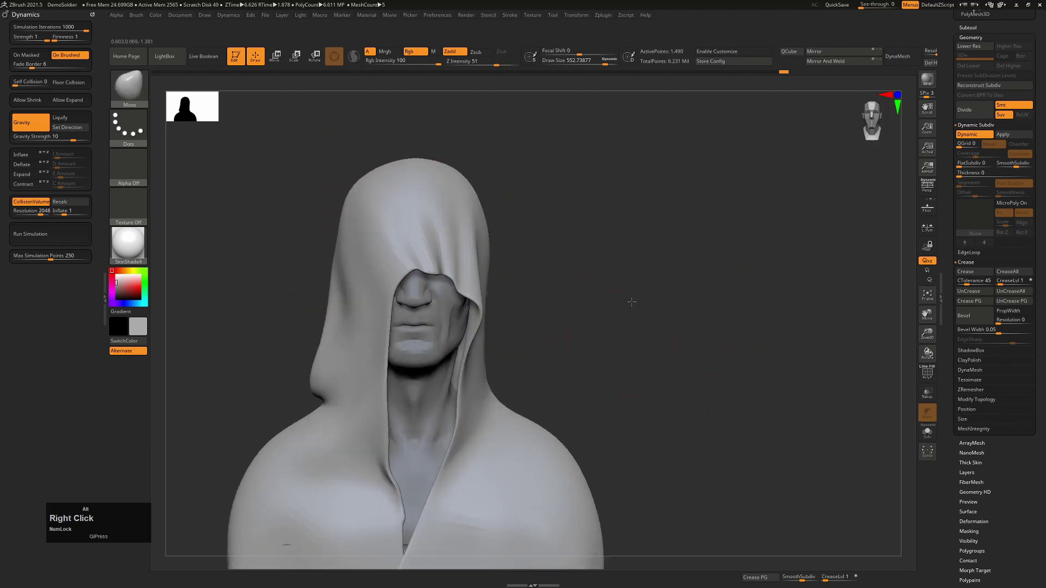
pyautogui.moveTo(341, 286); pyautogui.dragTo(359, 282)
pyautogui.moveTo(372, 234); pyautogui.dragTo(376, 244)
# Step: Smooth the back of the hood where it meets the shoulder and check the whole garment from the front
pyautogui.moveTo(669, 289); pyautogui.dragTo(701, 332)
pyautogui.moveTo(391, 311)
pyautogui.keyDown('shift'); pyautogui.mouseDown()
pyautogui.moveTo(381, 308)
pyautogui.moveTo(384, 320)
pyautogui.mouseUp(); pyautogui.keyUp('shift')
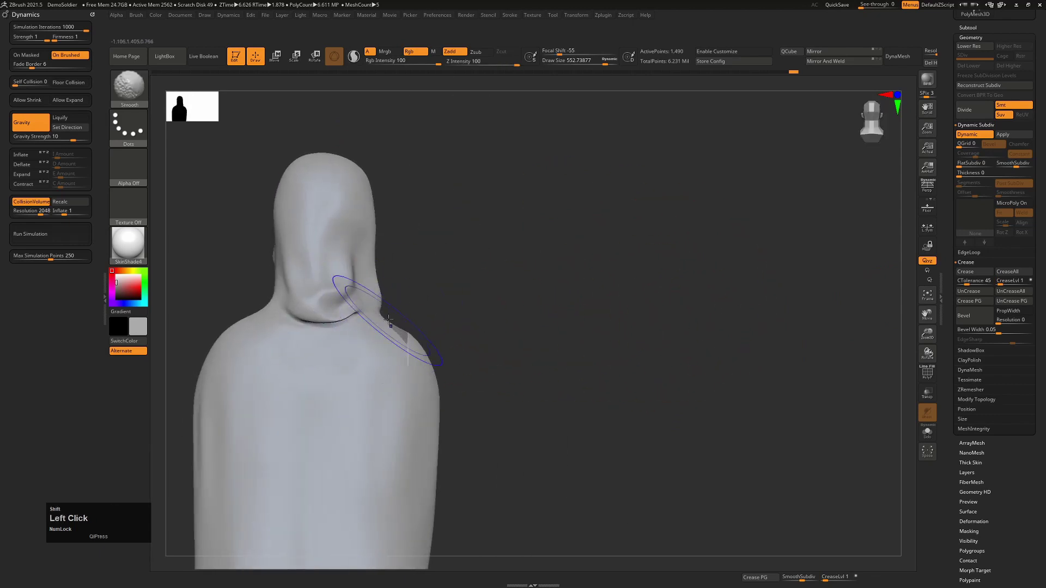
pyautogui.moveTo(536, 308)
pyautogui.mouseDown()
pyautogui.moveTo(495, 312)
pyautogui.moveTo(553, 303)
pyautogui.mouseUp()
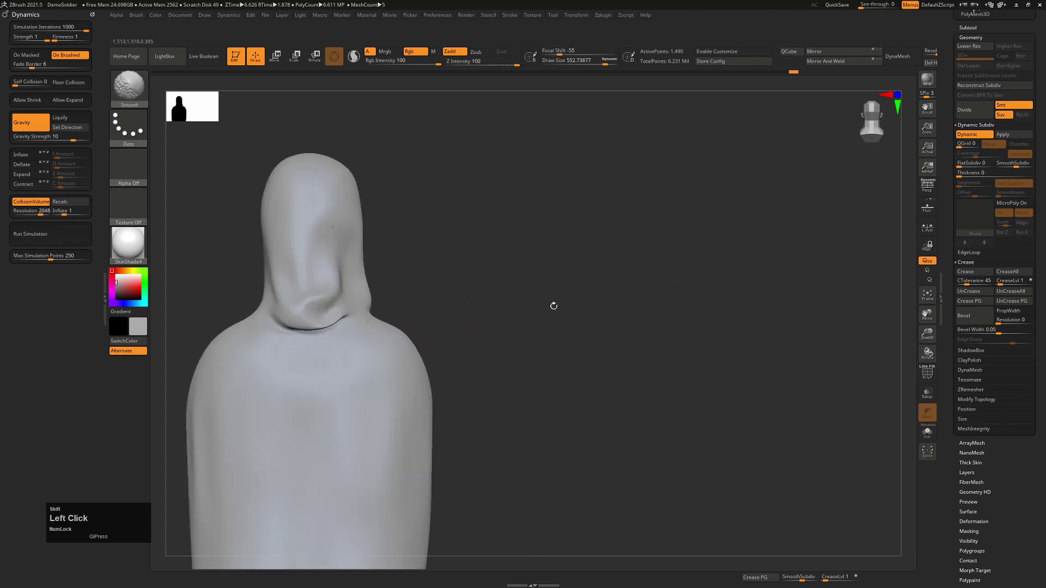
pyautogui.moveTo(467, 294)
pyautogui.mouseDown()
pyautogui.moveTo(392, 306)
pyautogui.moveTo(523, 240)
pyautogui.moveTo(422, 245)
pyautogui.mouseUp()
pyautogui.moveTo(574, 250); pyautogui.dragTo(402, 409)
pyautogui.moveTo(460, 415)
pyautogui.keyDown('alt'); pyautogui.mouseDown(button='right')
pyautogui.moveTo(559, 380)
pyautogui.moveTo(694, 371)
pyautogui.mouseUp(button='right'); pyautogui.keyUp('alt')
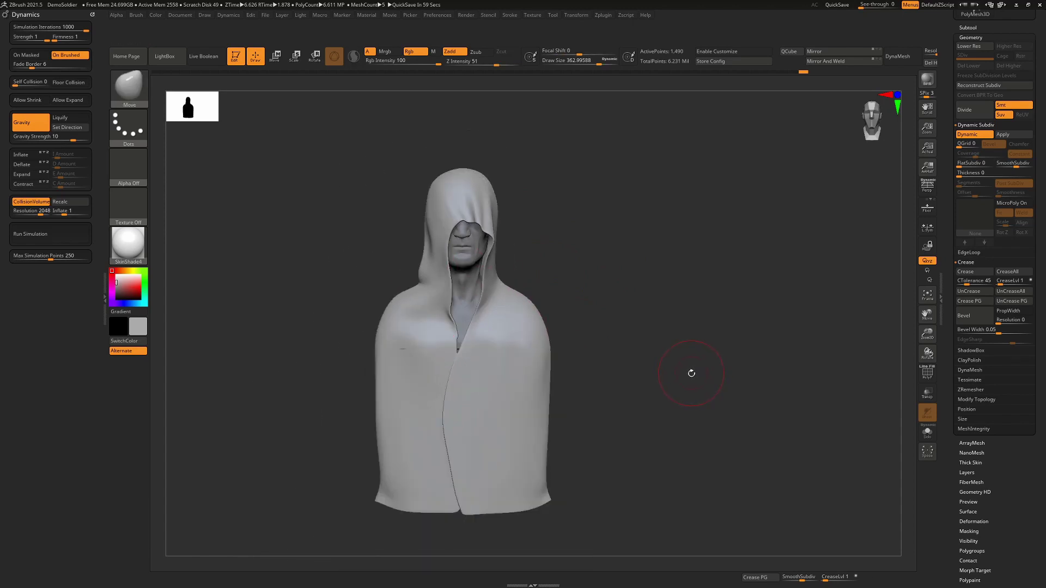
pyautogui.moveTo(691, 373); pyautogui.dragTo(698, 350)
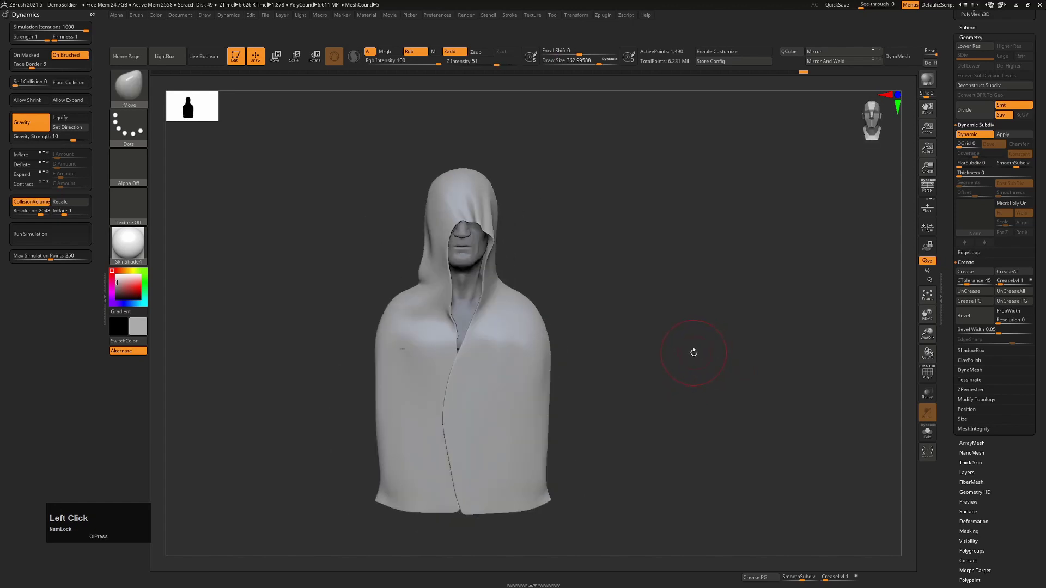